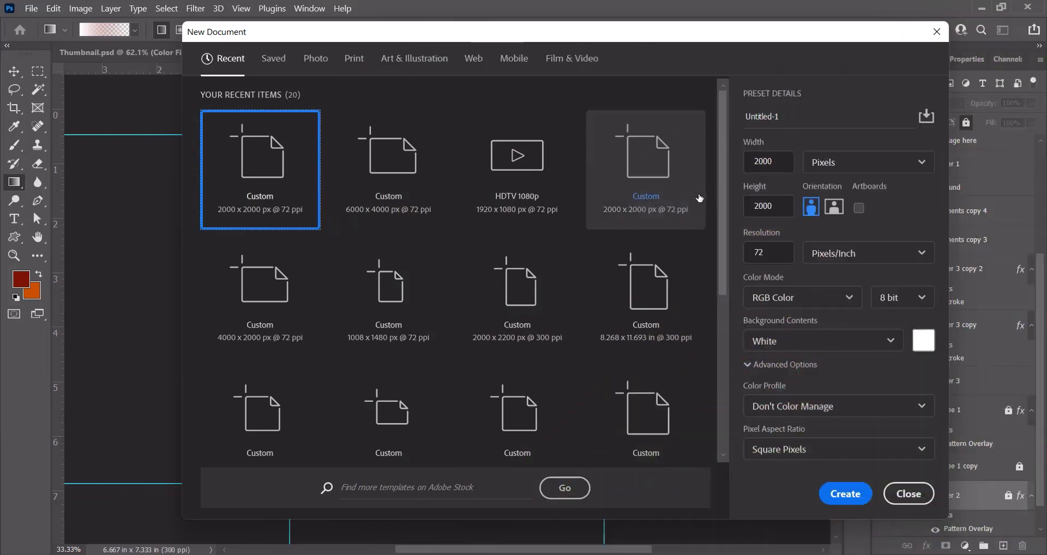
# Create a new 2000 x 2000 px, 72 ppi document named "Social media design".
pyautogui.moveTo(783, 118); pyautogui.dragTo(727, 103)
pyautogui.write('So')
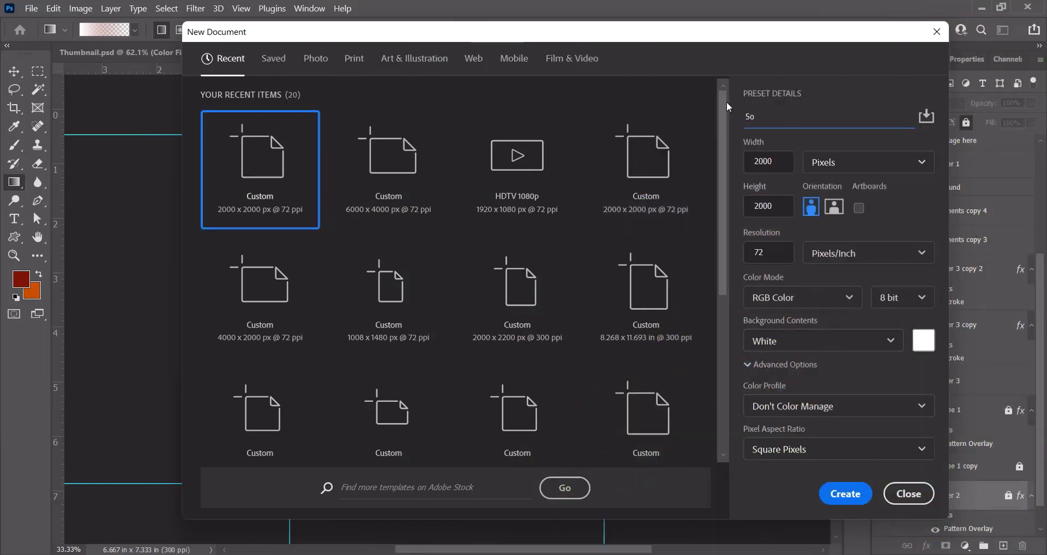
pyautogui.write('cial media design')
pyautogui.press('Return')
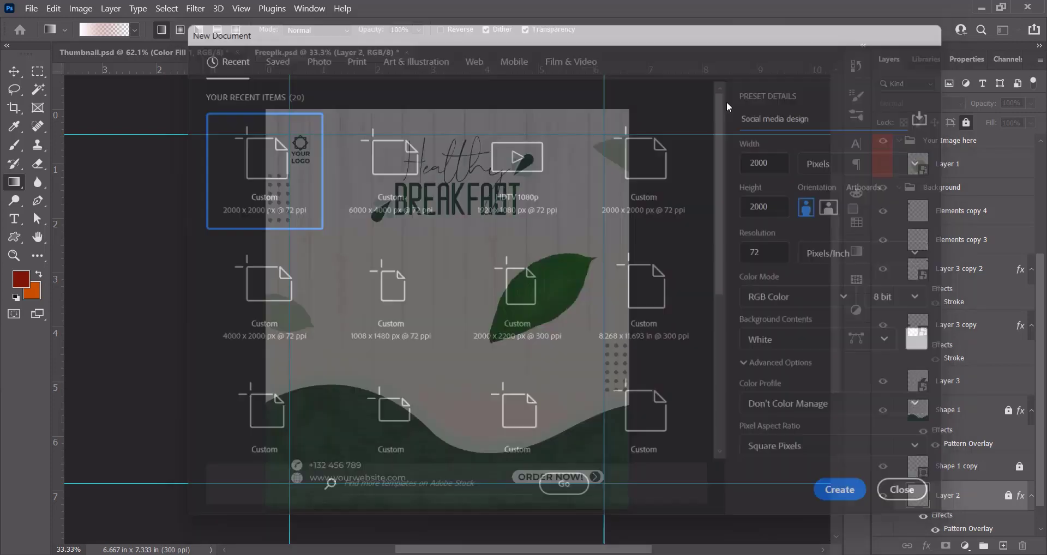
# Add a guide layout with one column and 1 in margins on all four sides of the canvas.
pyautogui.click(241, 9)
pyautogui.click(272, 424)
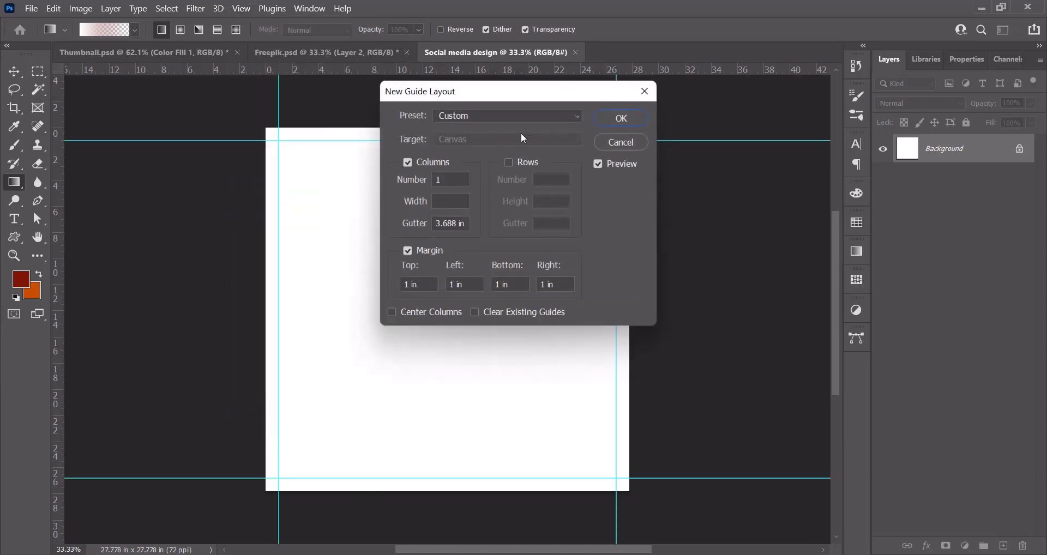
pyautogui.click(616, 120)
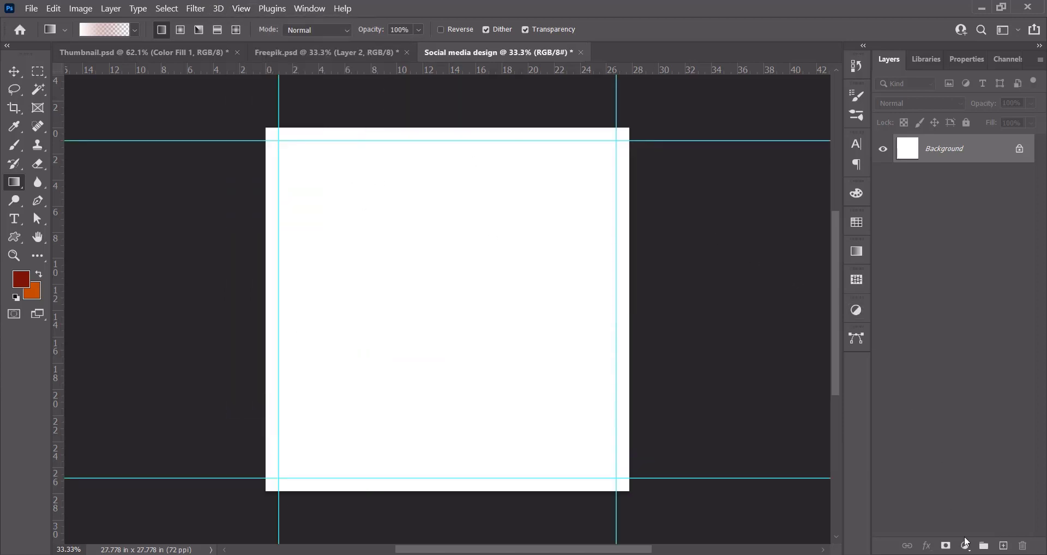
# Add a new layer and set the end colour stop of the Gradient tool's gradient to white (ffffff).
pyautogui.click(1004, 546)
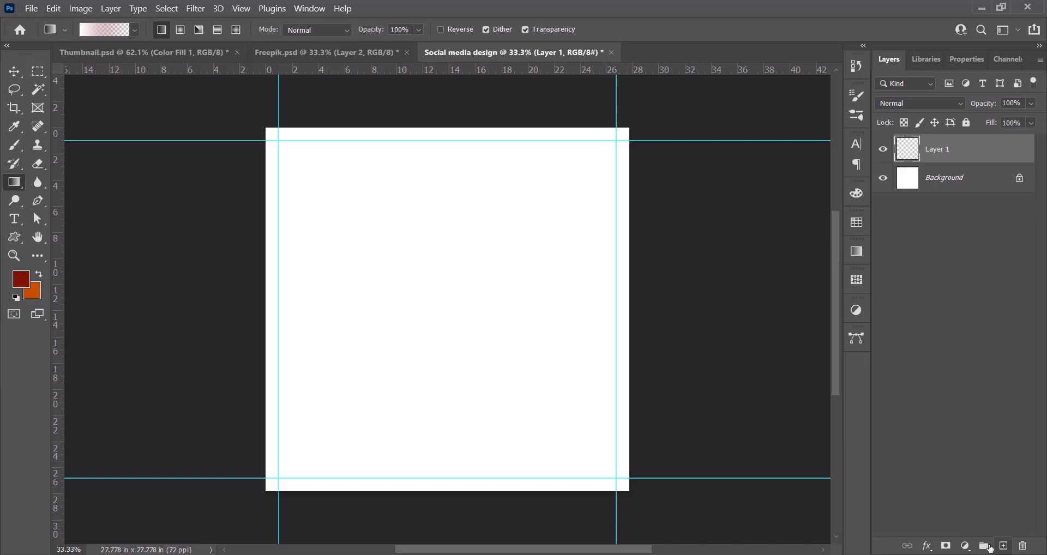
pyautogui.click(934, 549)
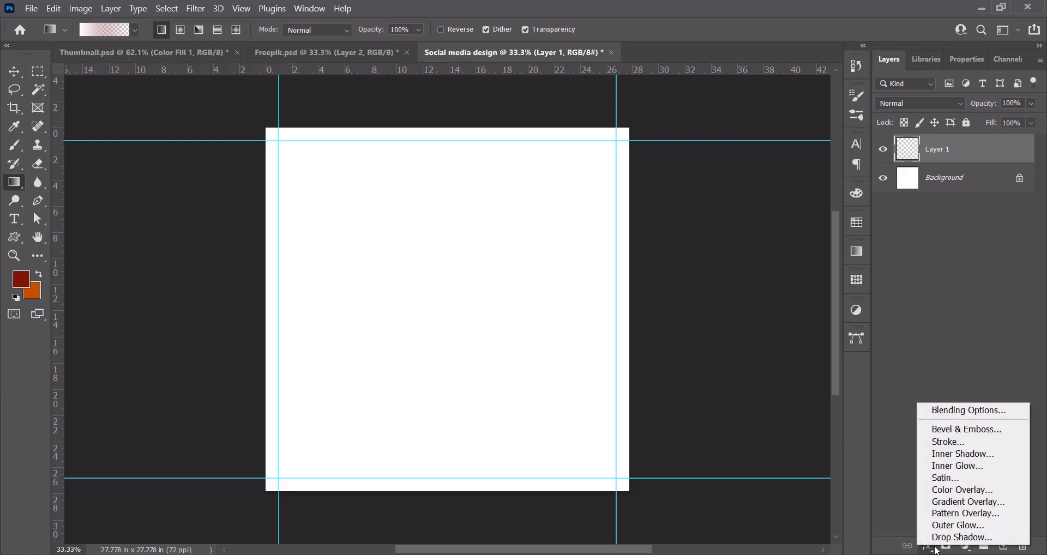
pyautogui.click(16, 180)
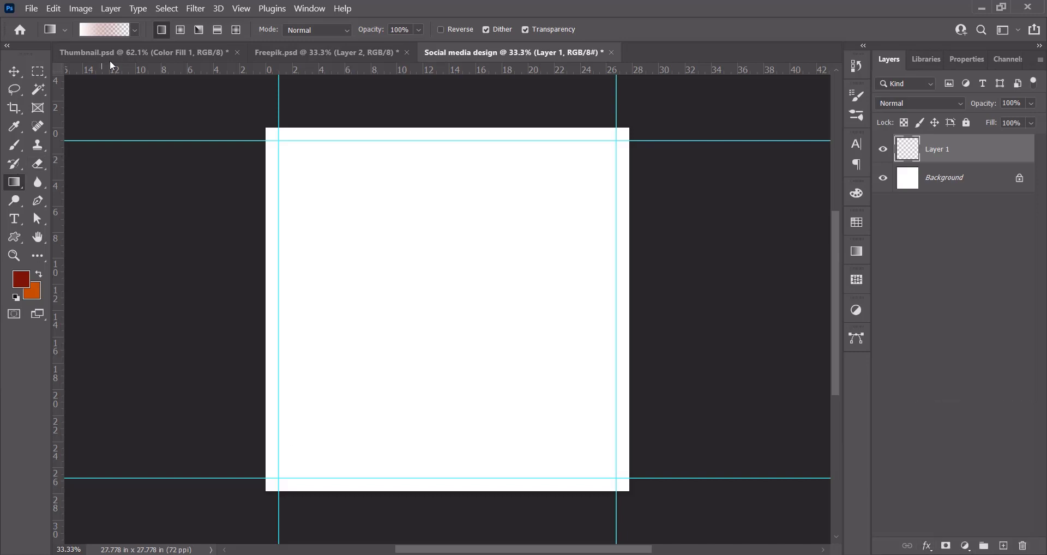
pyautogui.click(110, 30)
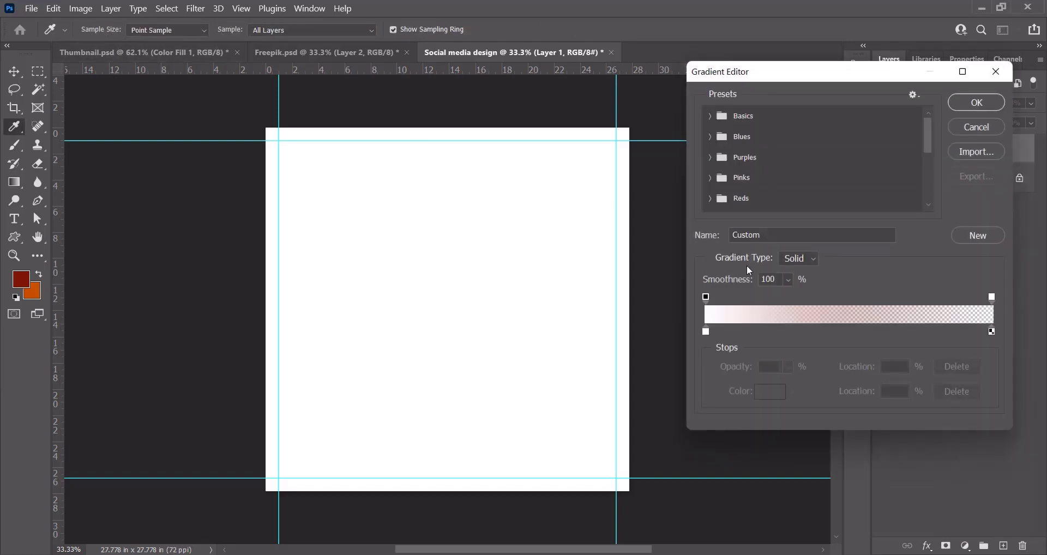
pyautogui.click(991, 333)
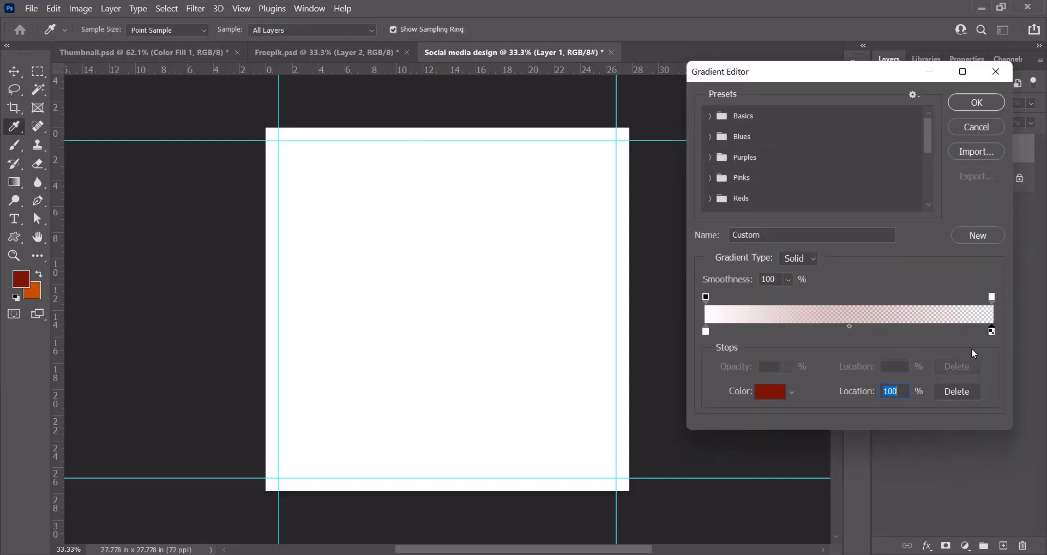
pyautogui.click(766, 398)
pyautogui.moveTo(759, 381); pyautogui.dragTo(624, 237)
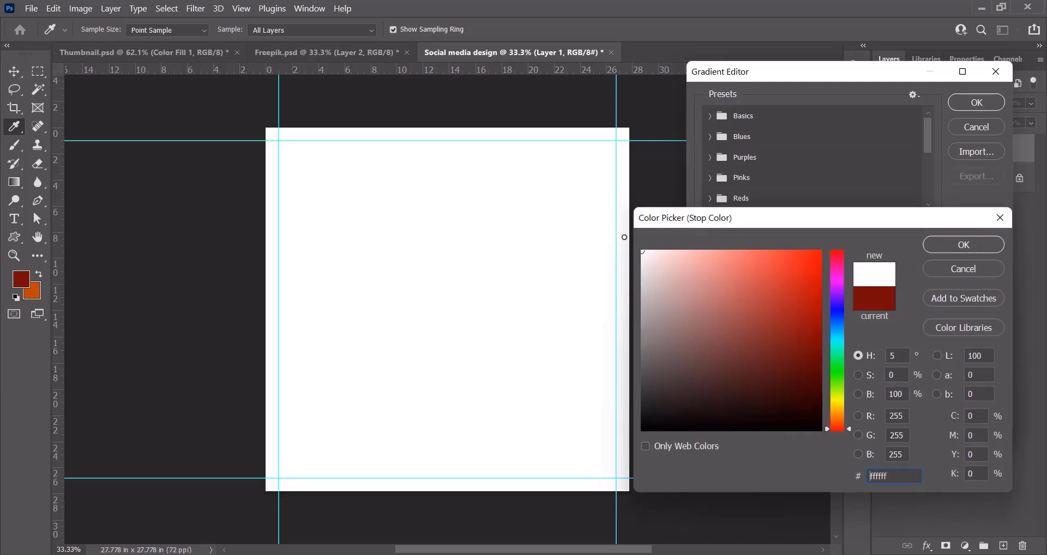
pyautogui.click(963, 245)
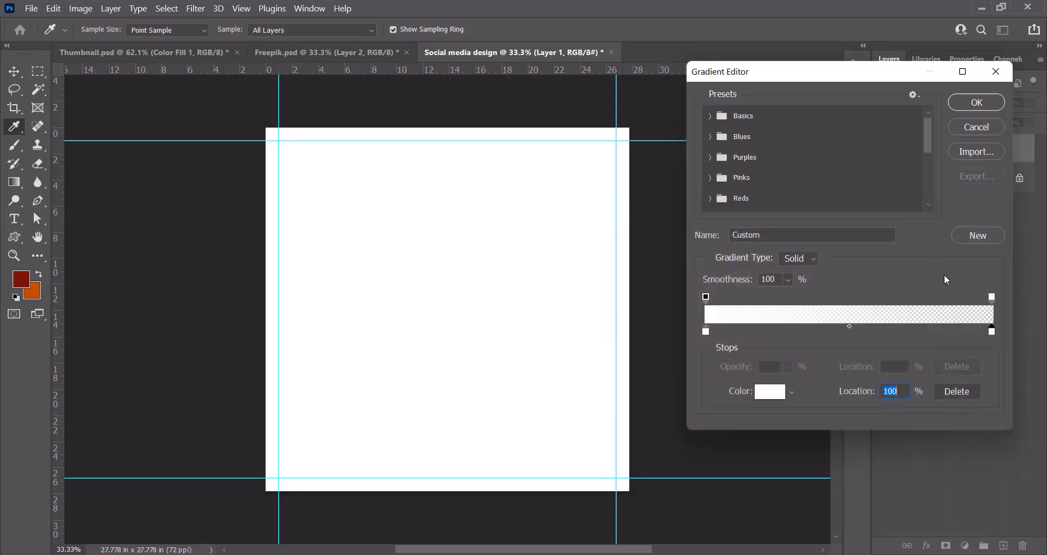
# Delete the gradient's 0% opacity stop and fill the new layer from top to bottom with the solid white gradient.
pyautogui.click(992, 297)
pyautogui.click(789, 367)
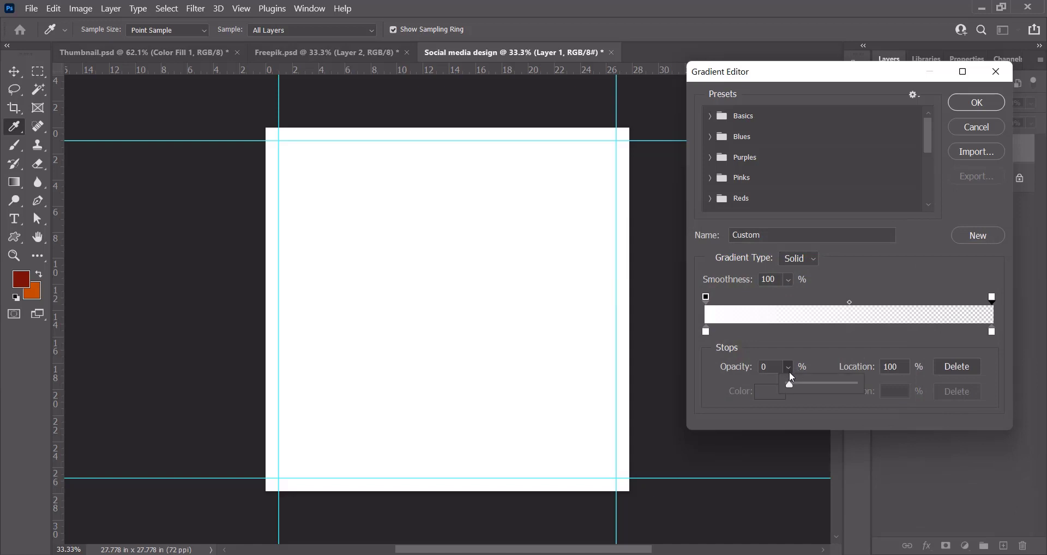
pyautogui.click(788, 367)
pyautogui.click(956, 368)
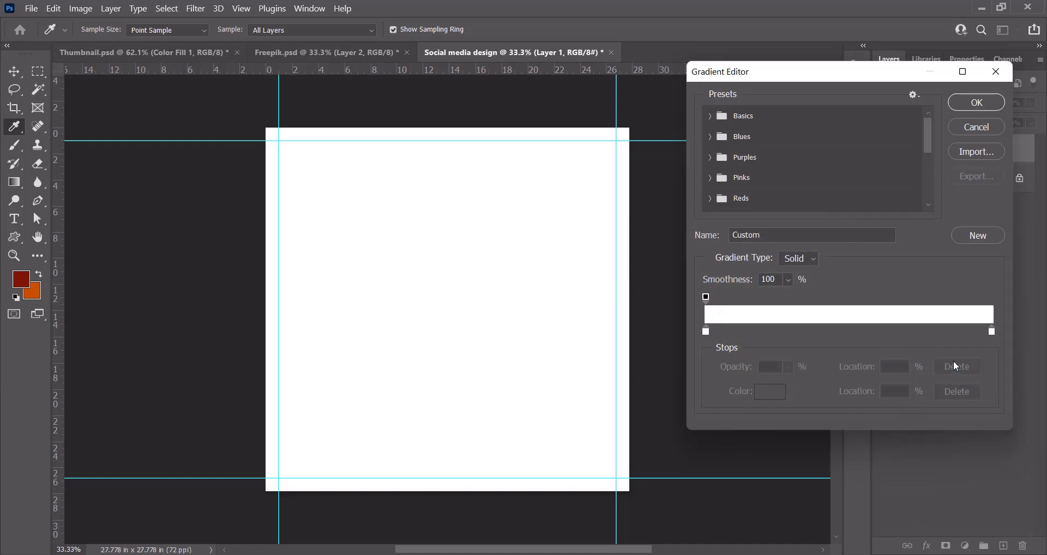
pyautogui.doubleClick(707, 330)
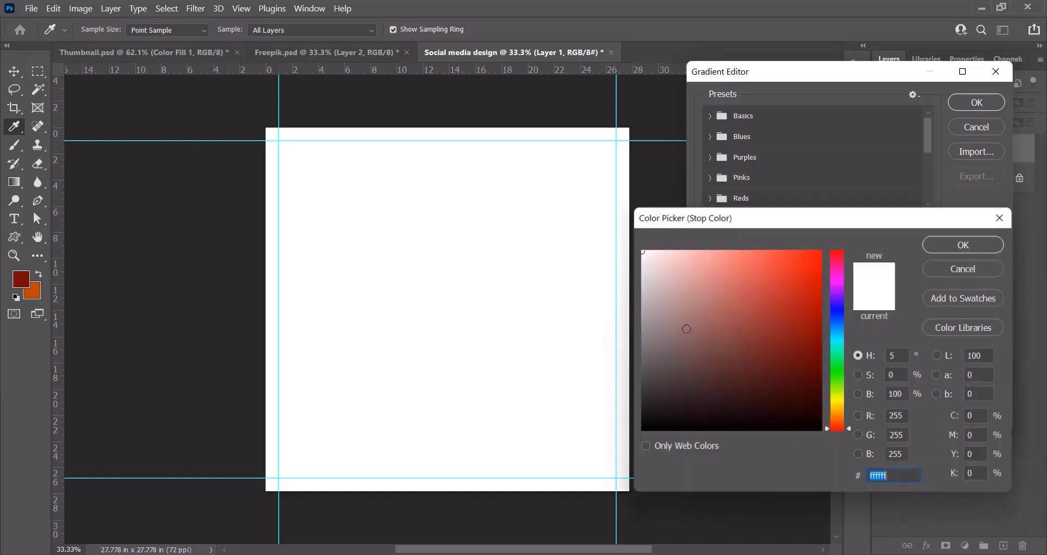
pyautogui.click(959, 246)
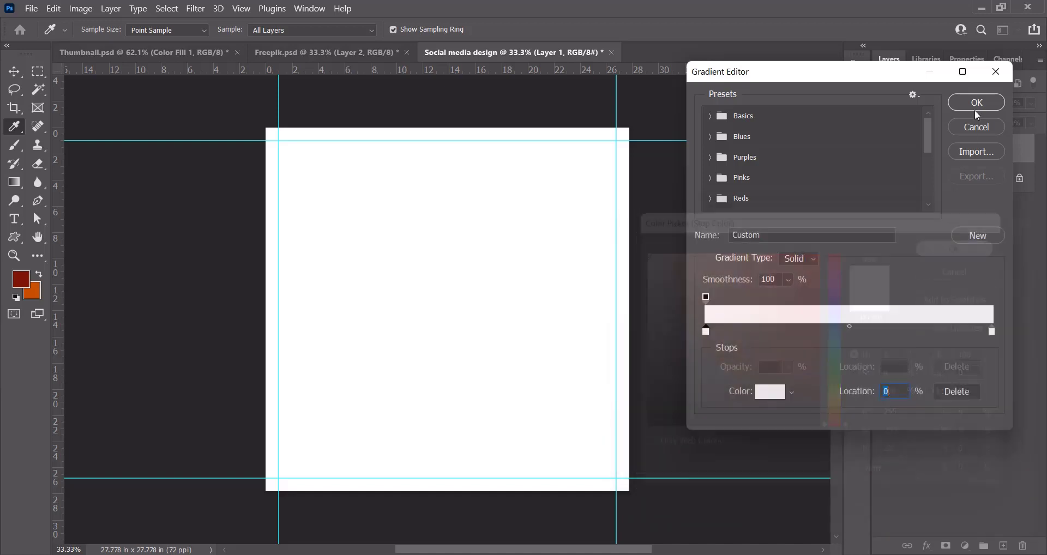
pyautogui.press('Return')
pyautogui.moveTo(450, 126); pyautogui.dragTo(446, 488)
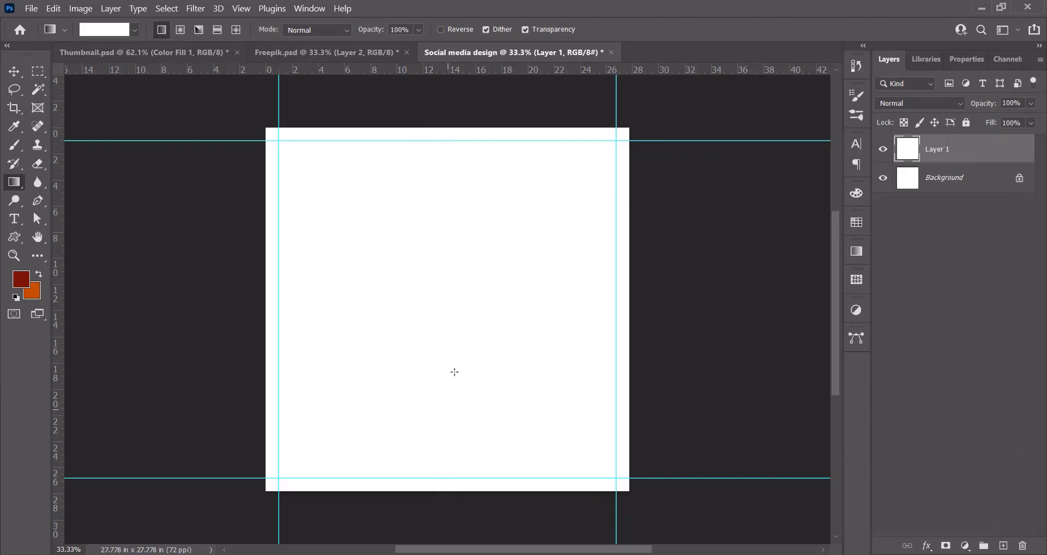
# Add a Pattern Overlay to Layer 1 using the greyscale_natural_grunge wood-plank pattern at 55% scale.
pyautogui.click(926, 546)
pyautogui.click(947, 520)
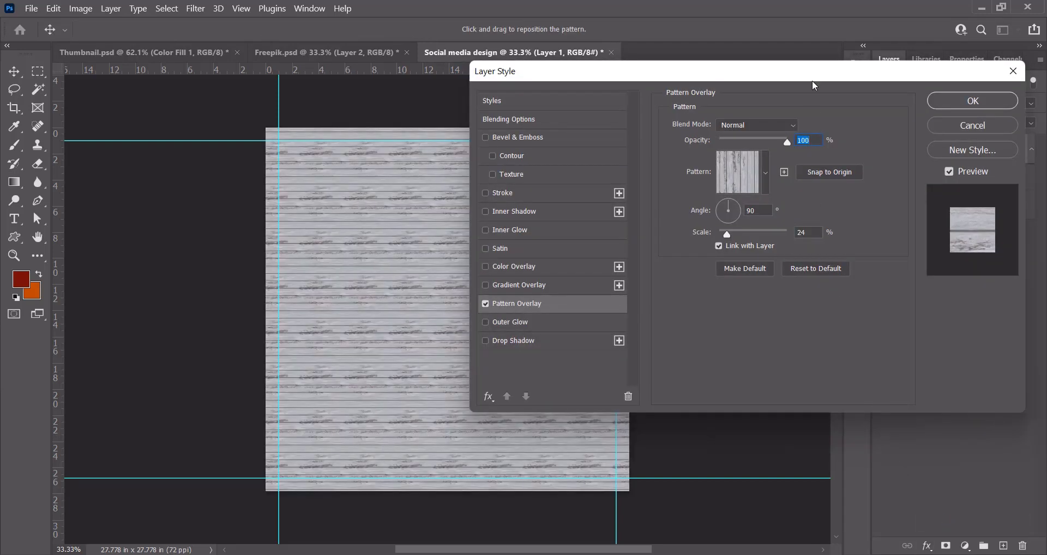
pyautogui.moveTo(813, 82); pyautogui.dragTo(794, 115)
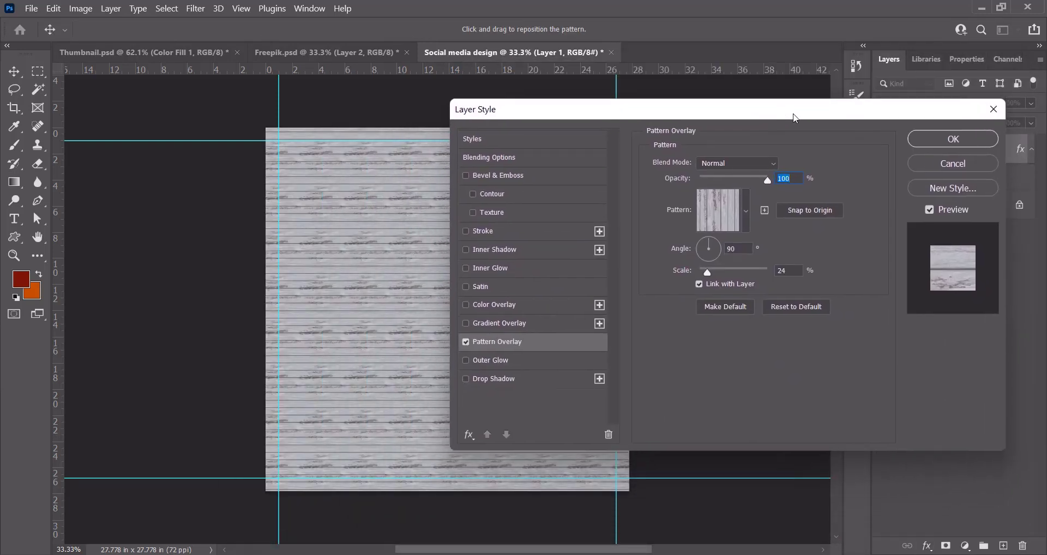
pyautogui.click(746, 213)
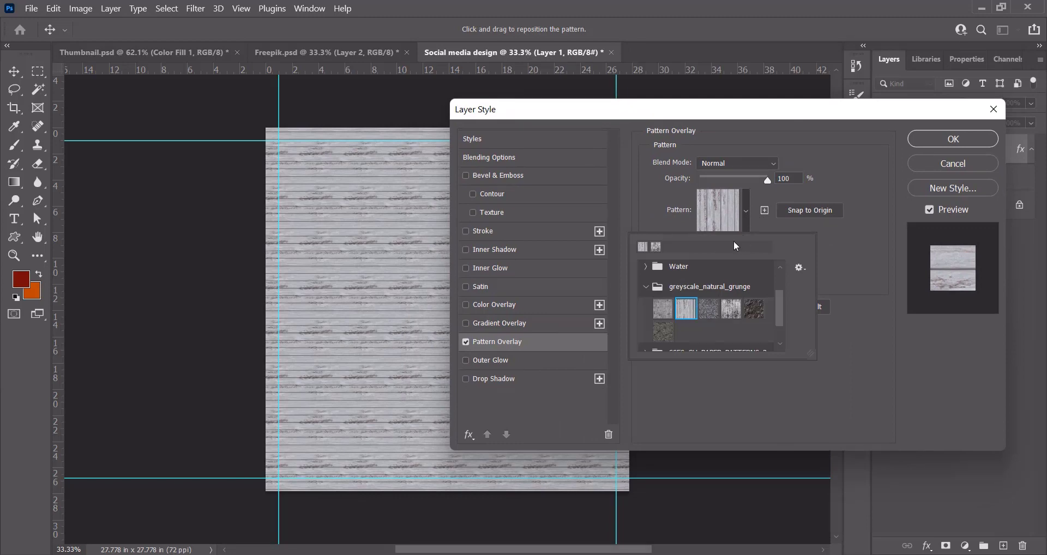
pyautogui.click(745, 214)
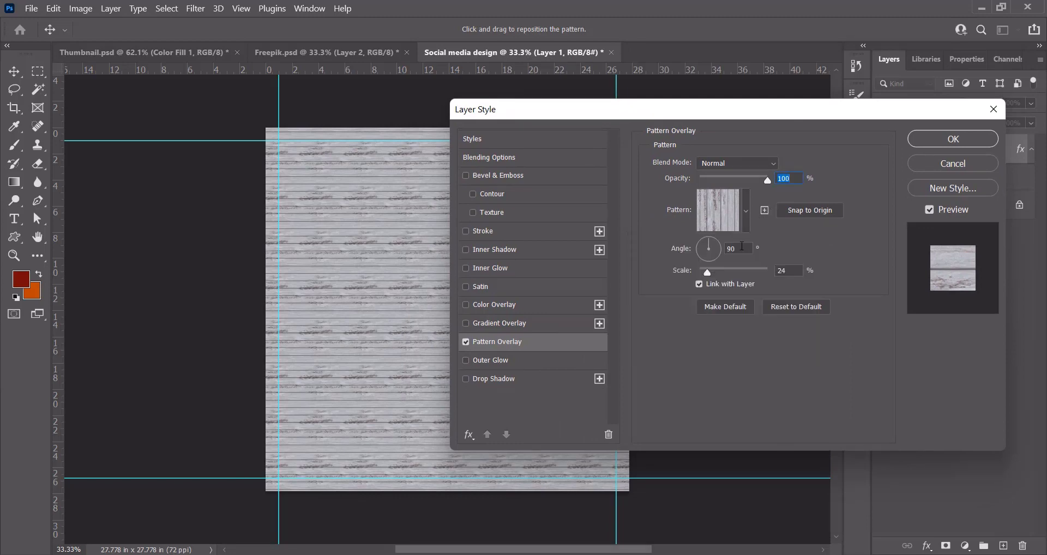
pyautogui.moveTo(708, 276); pyautogui.dragTo(719, 266)
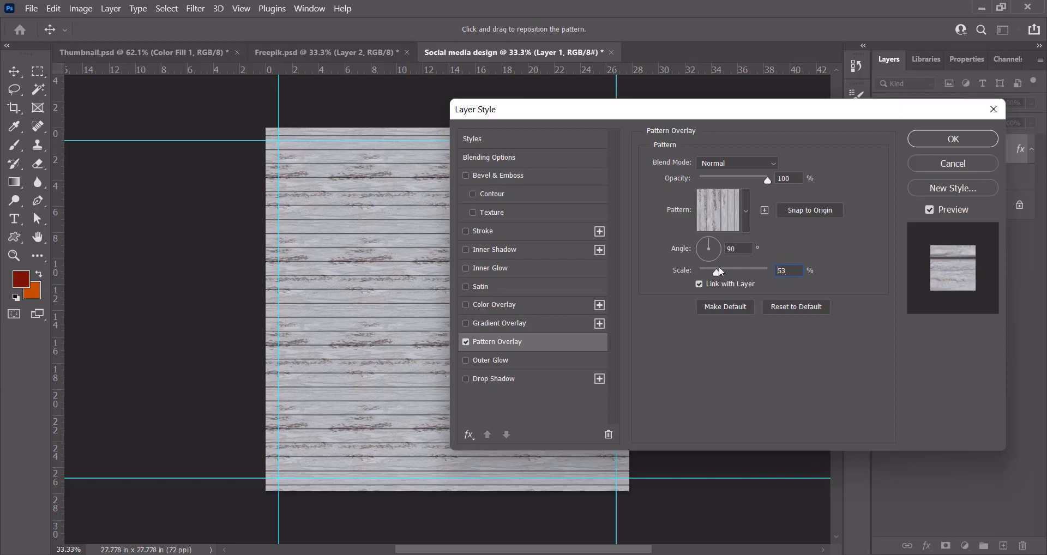
pyautogui.click(746, 211)
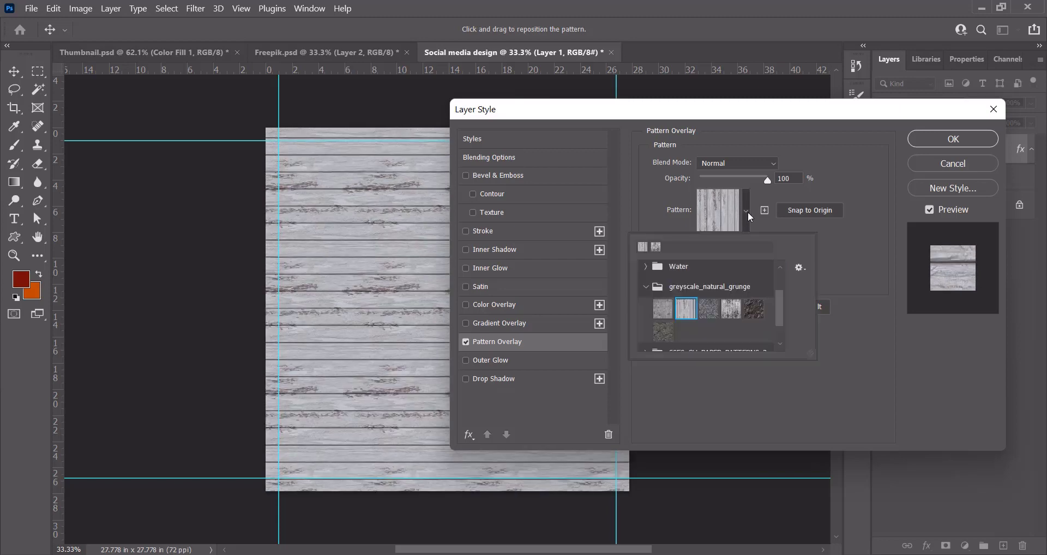
pyautogui.click(747, 211)
# Set the pattern overlay's angle to 40° and its opacity to 30%, and apply the layer style.
pyautogui.click(726, 248)
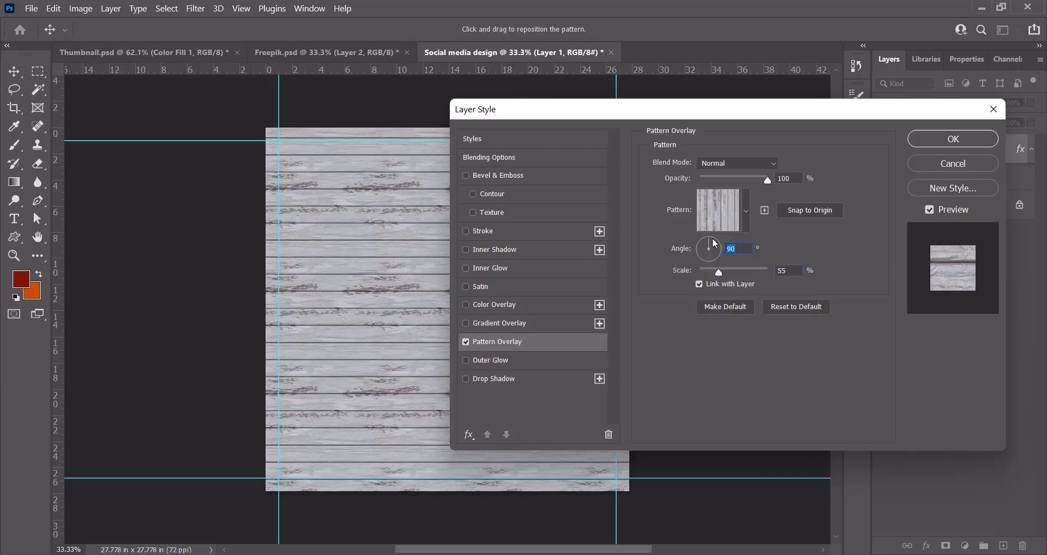
pyautogui.write('34')
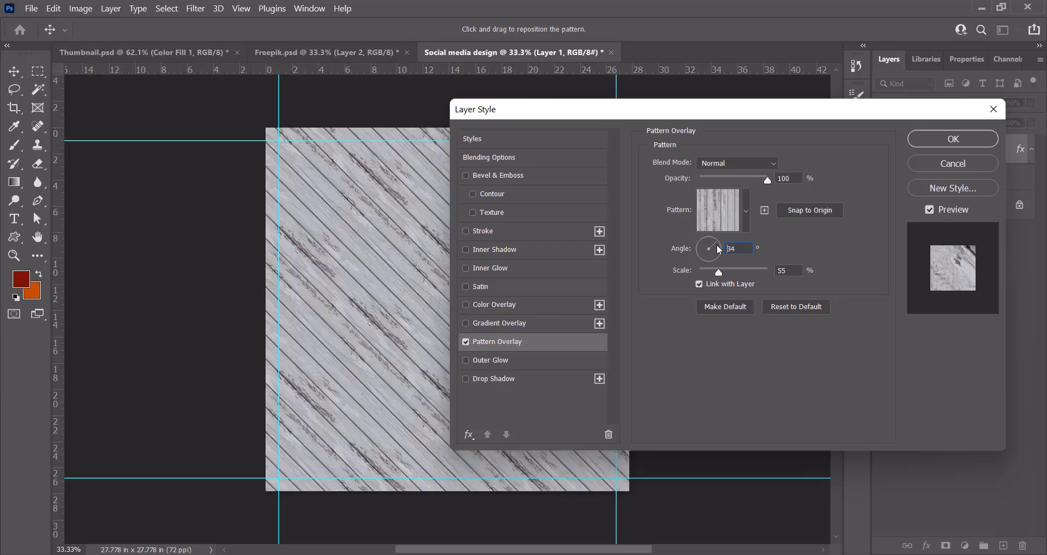
pyautogui.moveTo(716, 245); pyautogui.dragTo(718, 250)
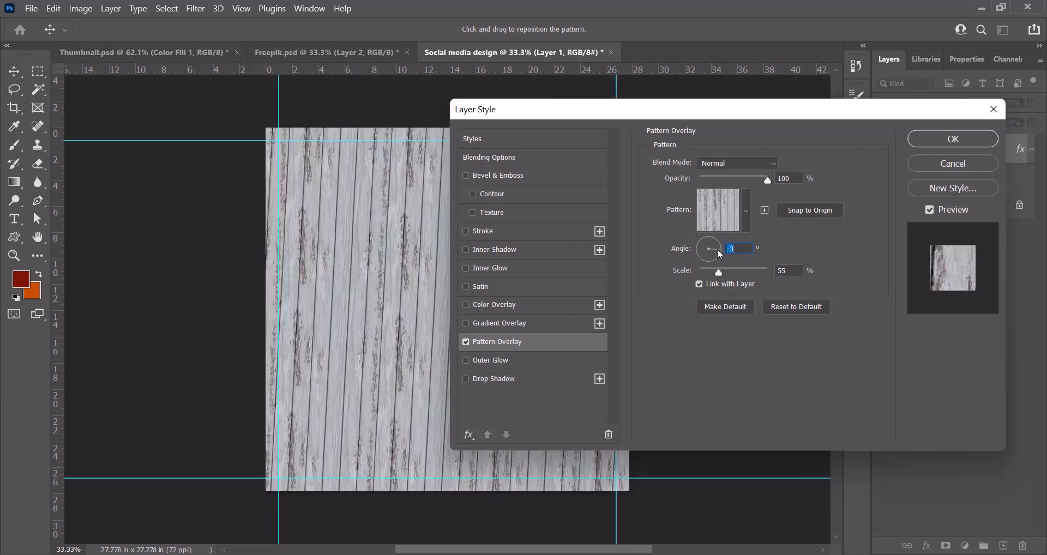
pyautogui.write('33')
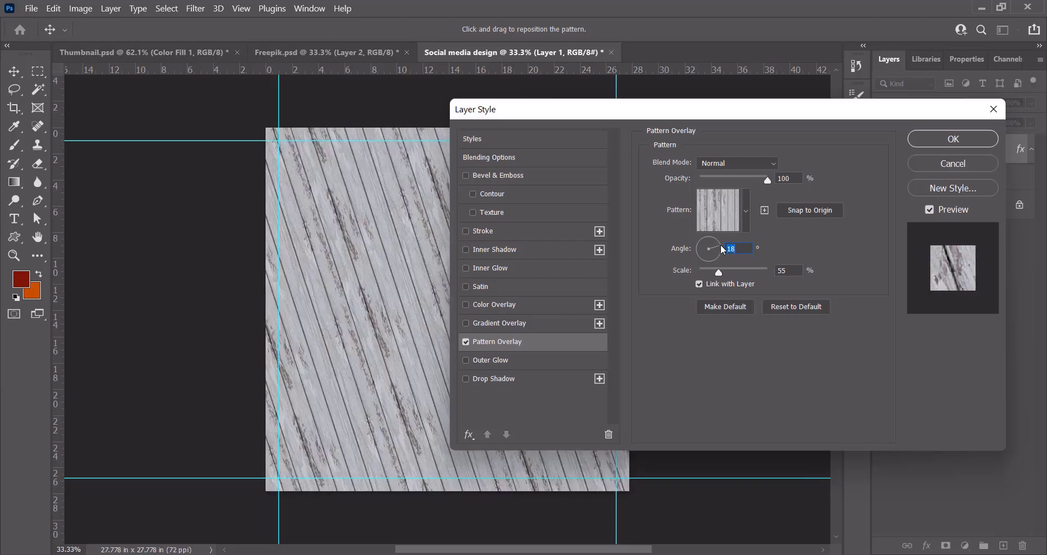
pyautogui.press('BackSpace')
pyautogui.write('8')
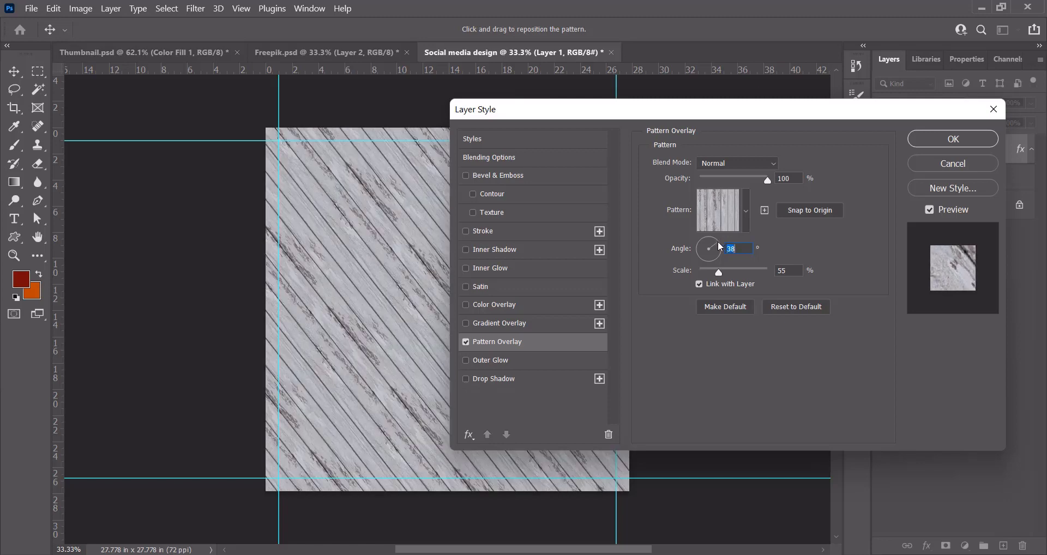
pyautogui.write('40')
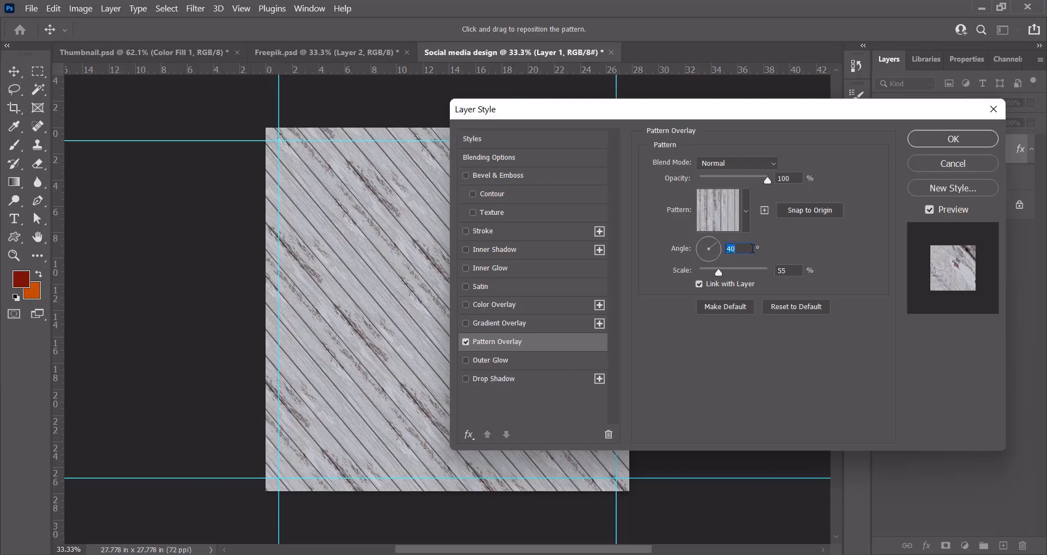
pyautogui.moveTo(766, 180); pyautogui.dragTo(721, 189)
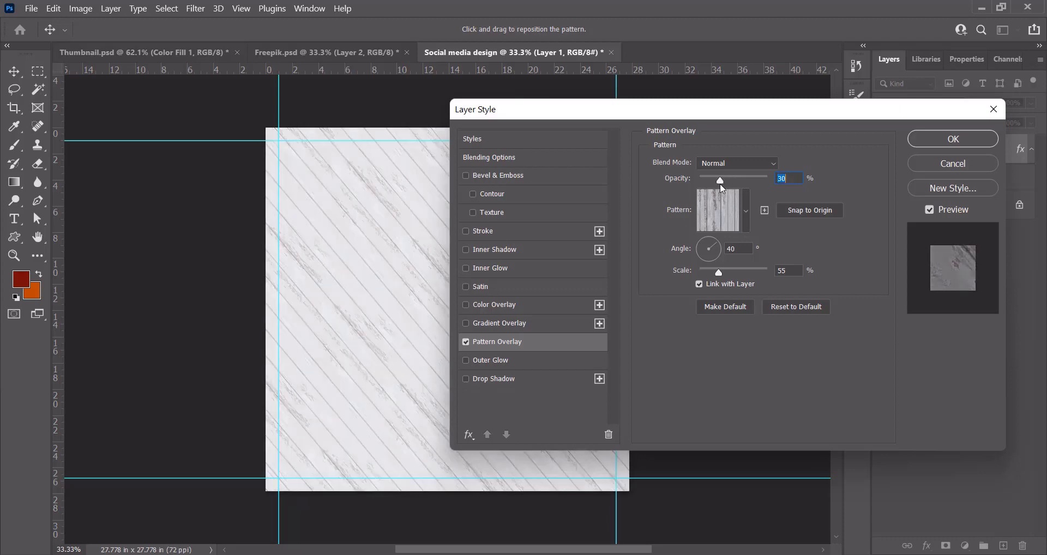
pyautogui.click(976, 140)
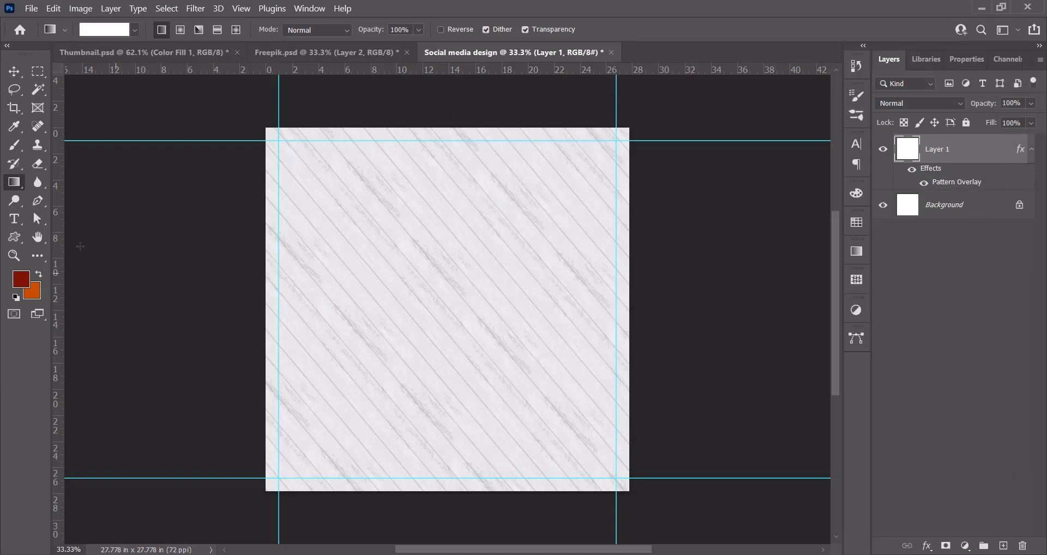
# Draw a rectangle shape about 2008 x 544 px across the full width of the canvas's lower edge.
pyautogui.rightClick(15, 238)
pyautogui.click(52, 249)
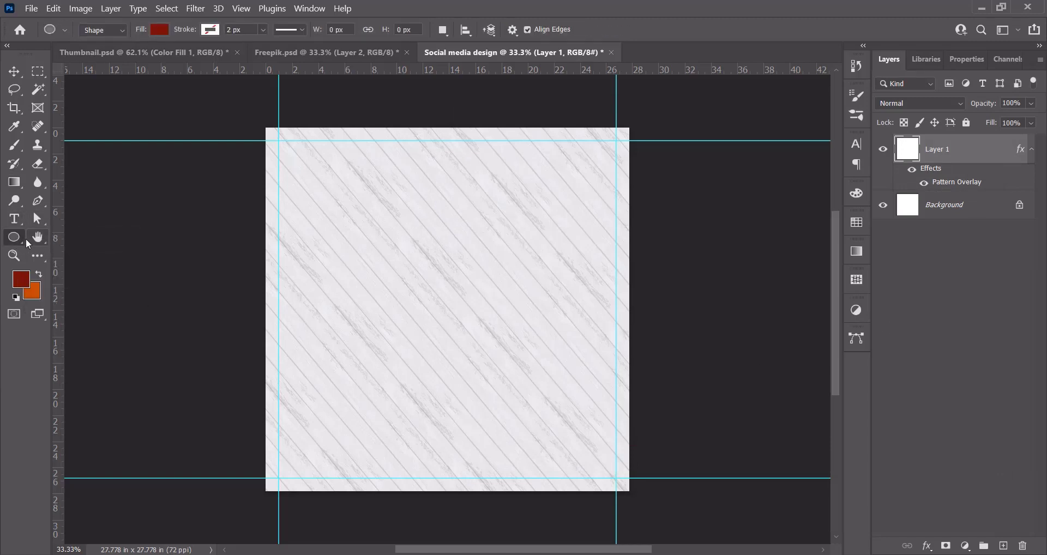
pyautogui.rightClick(28, 244)
pyautogui.click(60, 236)
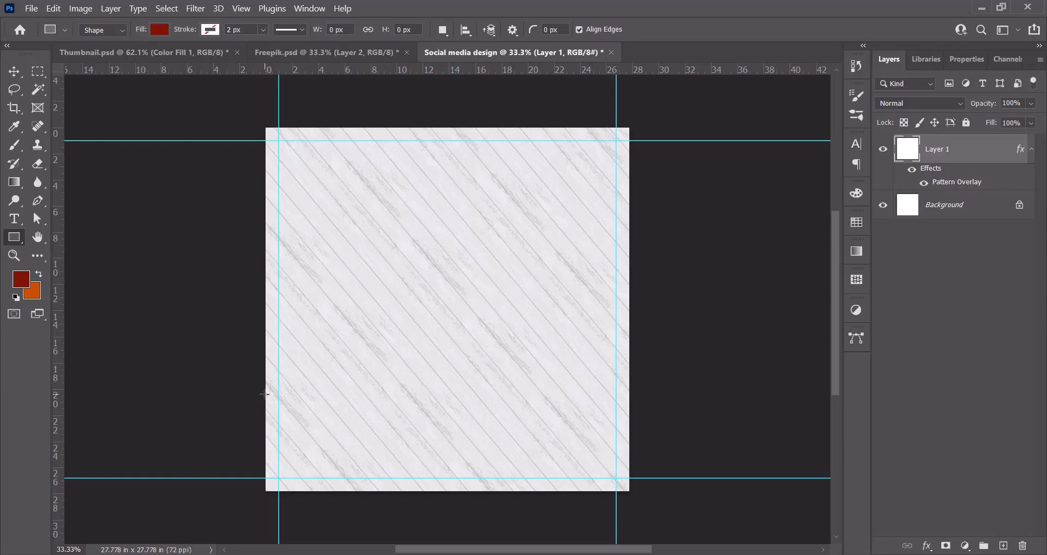
pyautogui.moveTo(265, 394); pyautogui.dragTo(629, 493)
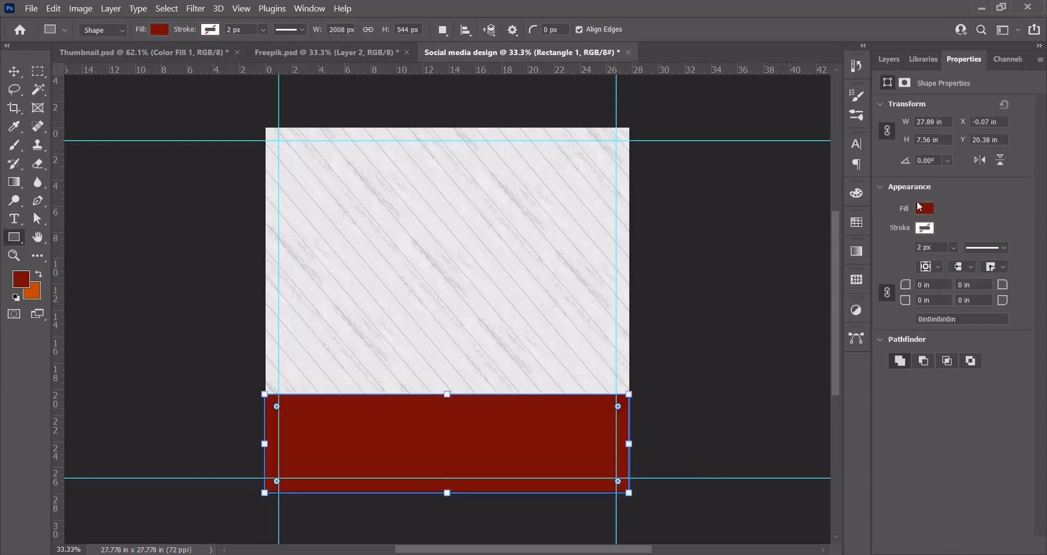
# Change the rectangle's fill colour to dark green.
pyautogui.click(921, 208)
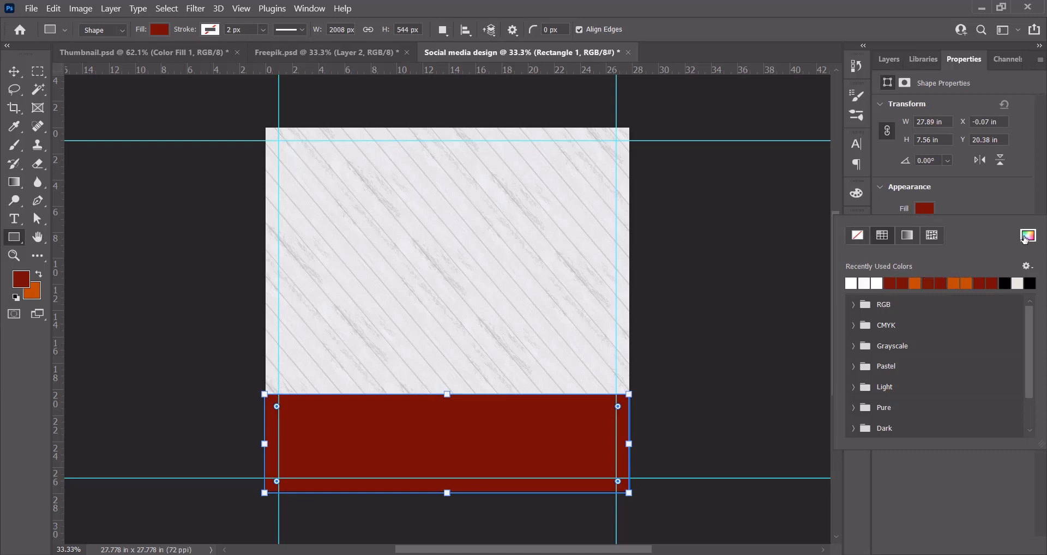
pyautogui.click(1028, 236)
pyautogui.moveTo(841, 376)
pyautogui.mouseDown()
pyautogui.moveTo(798, 362)
pyautogui.moveTo(808, 371)
pyautogui.mouseUp()
pyautogui.click(815, 373)
pyautogui.click(938, 245)
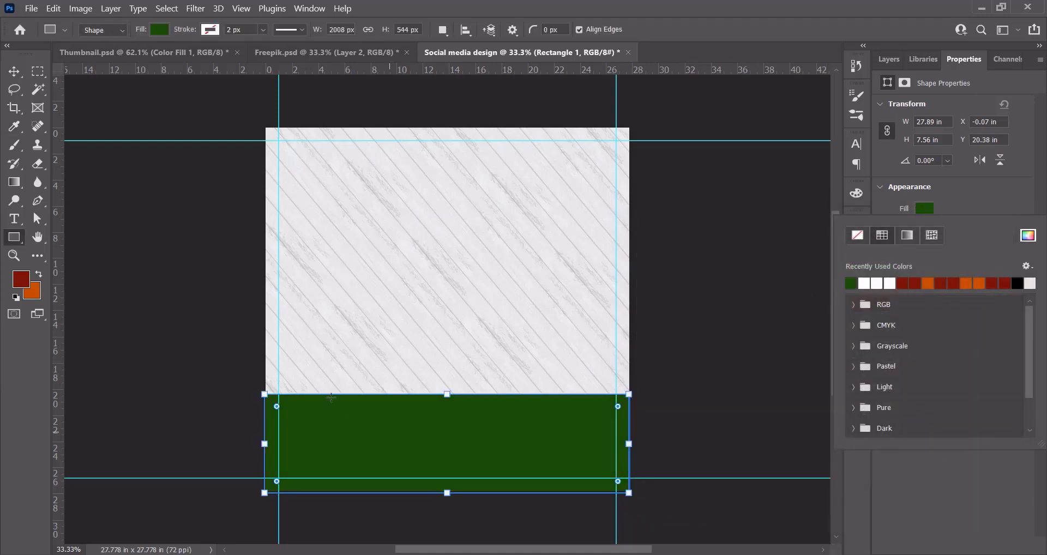
pyautogui.rightClick(448, 397)
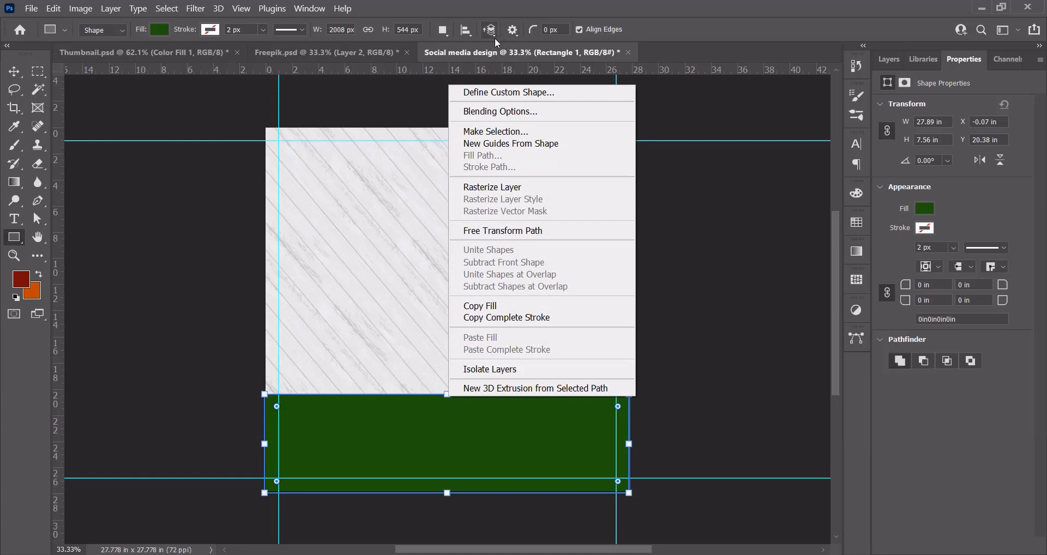
pyautogui.click(18, 76)
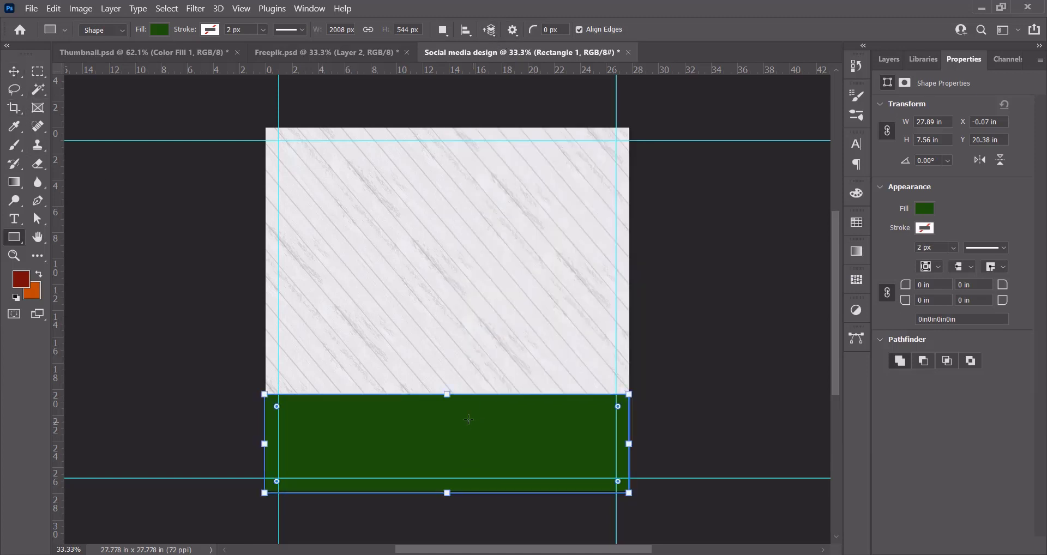
pyautogui.click(469, 419)
pyautogui.click(551, 263)
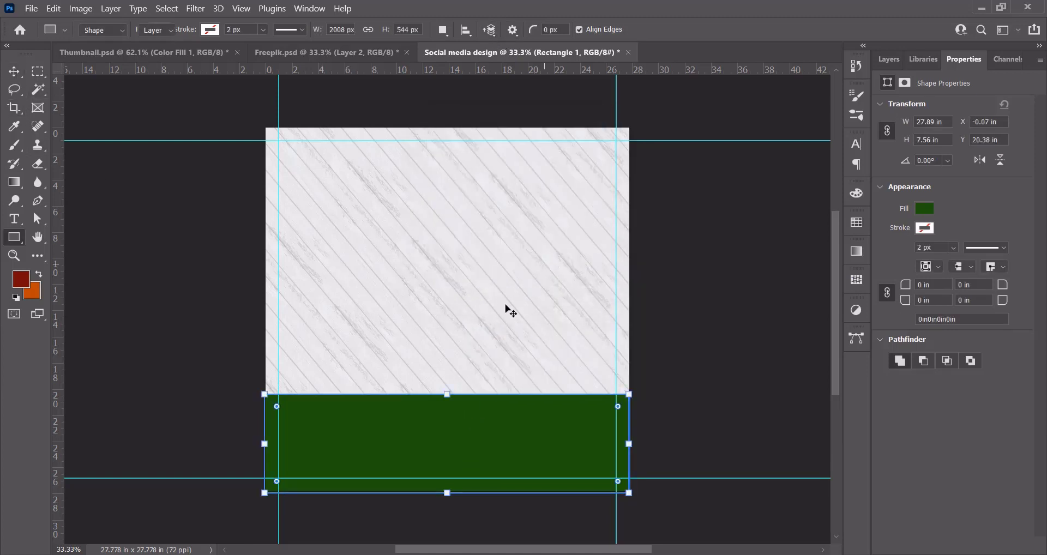
# Warp the green rectangle's upper edge into a smooth wave that crests on the left and dips on the right before rising.
pyautogui.press('v')
pyautogui.hotkey('ctrl', 't')
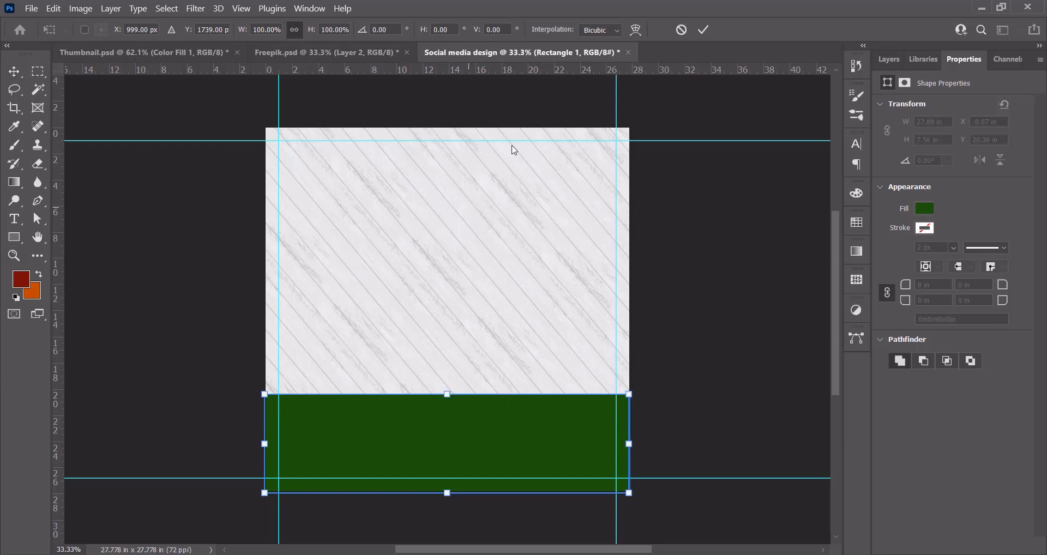
pyautogui.click(635, 30)
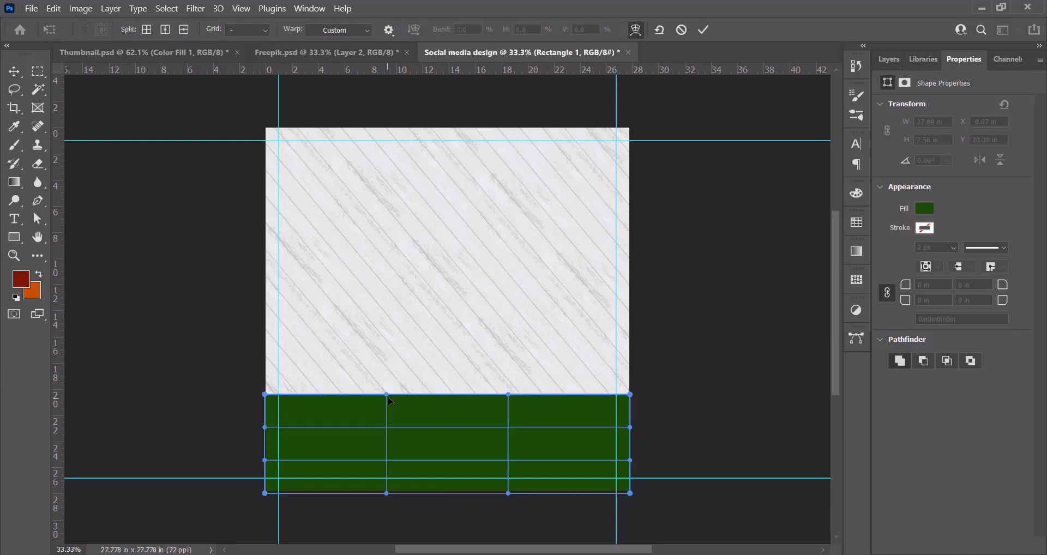
pyautogui.moveTo(389, 397)
pyautogui.mouseDown()
pyautogui.moveTo(388, 480)
pyautogui.moveTo(388, 403)
pyautogui.mouseUp()
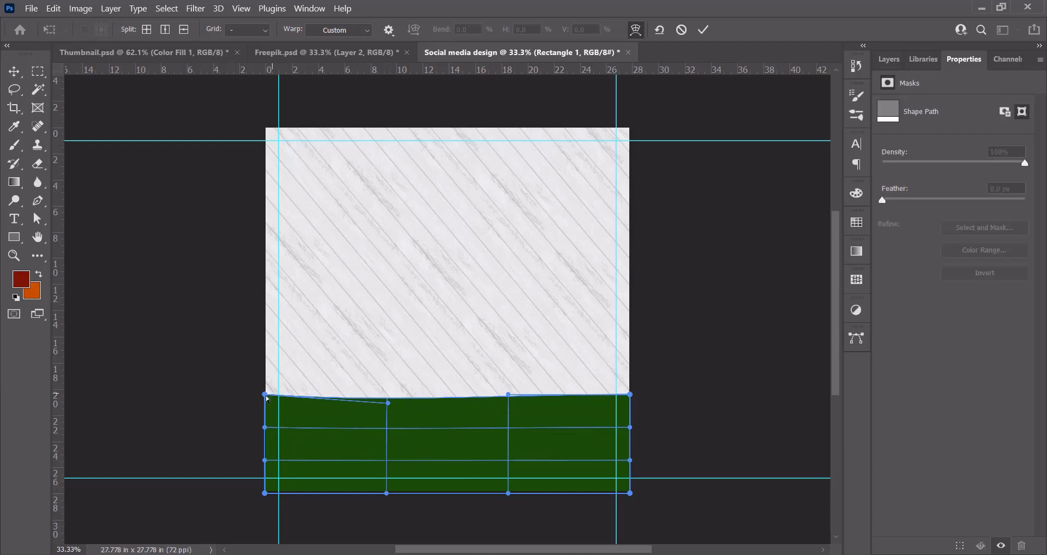
pyautogui.moveTo(267, 399); pyautogui.dragTo(266, 450)
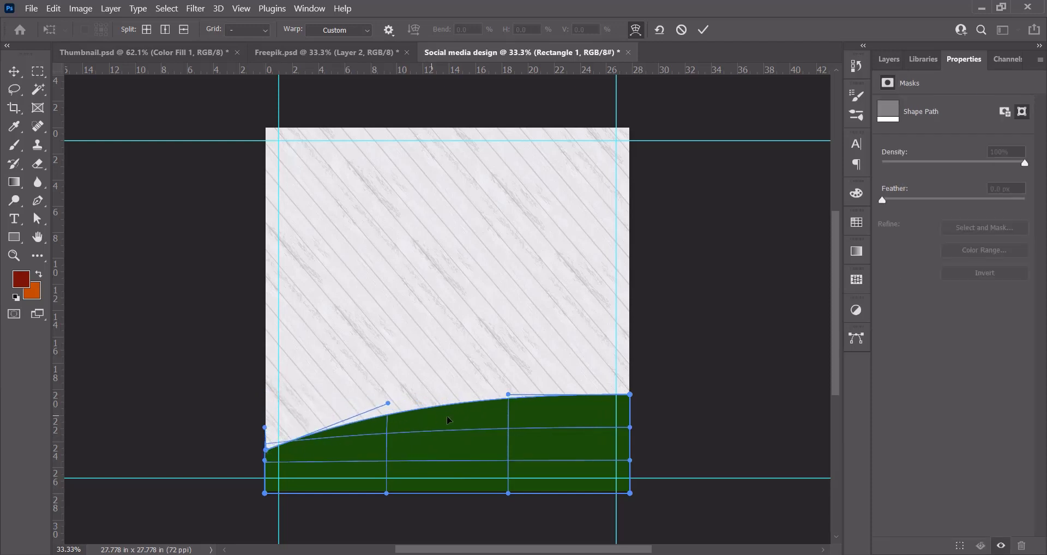
pyautogui.moveTo(505, 398); pyautogui.dragTo(508, 476)
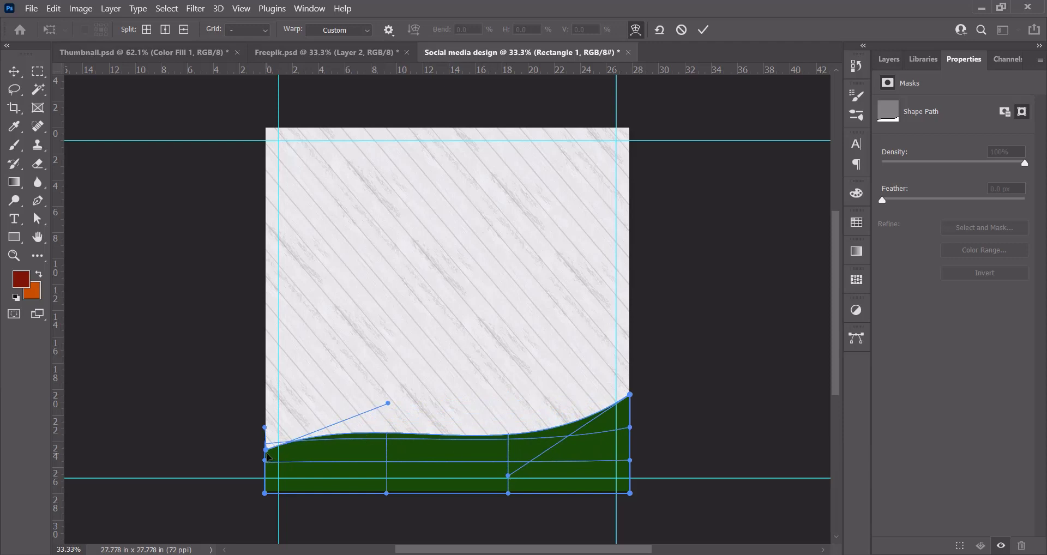
pyautogui.moveTo(267, 457); pyautogui.dragTo(274, 427)
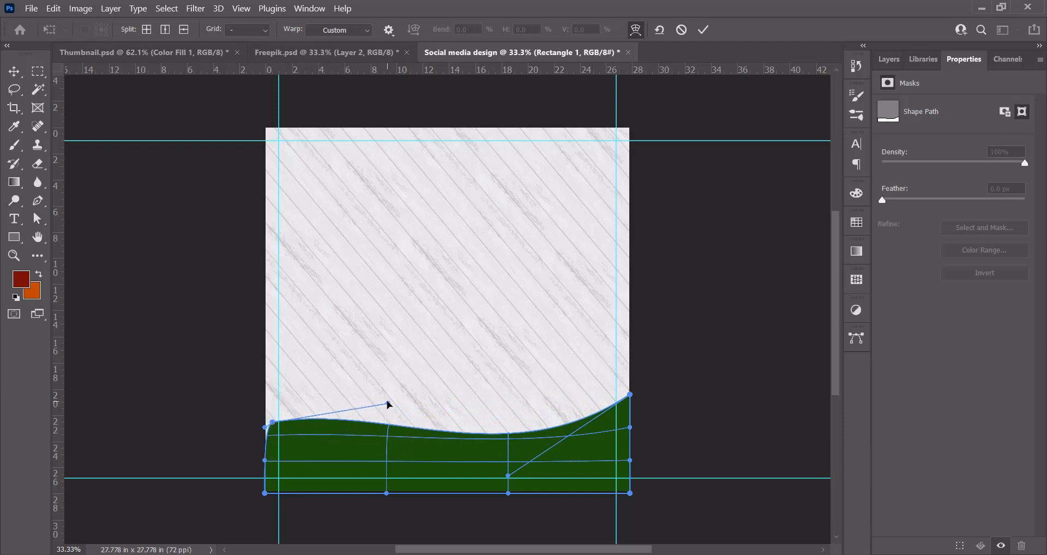
pyautogui.moveTo(388, 405); pyautogui.dragTo(388, 350)
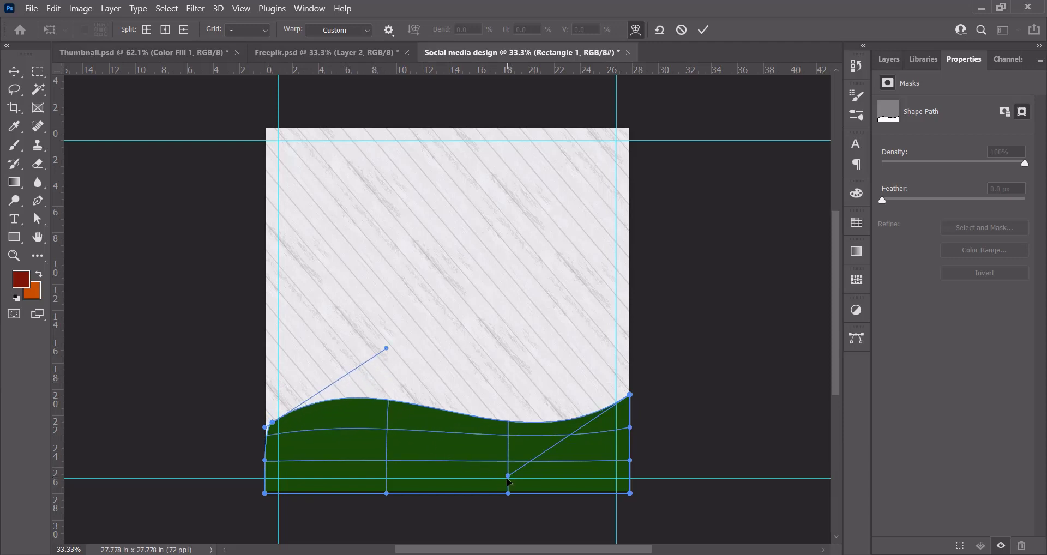
pyautogui.moveTo(508, 480); pyautogui.dragTo(508, 491)
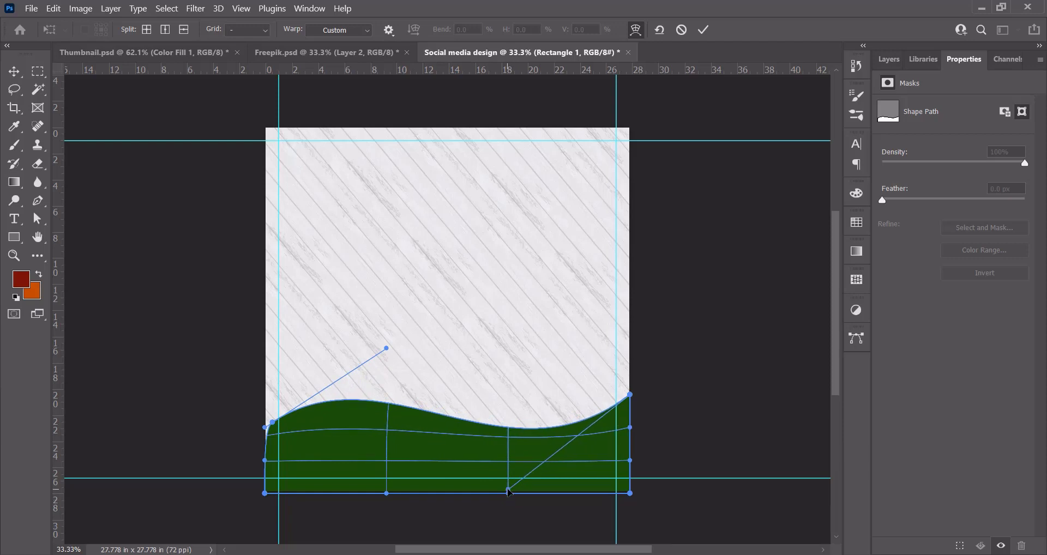
pyautogui.click(14, 71)
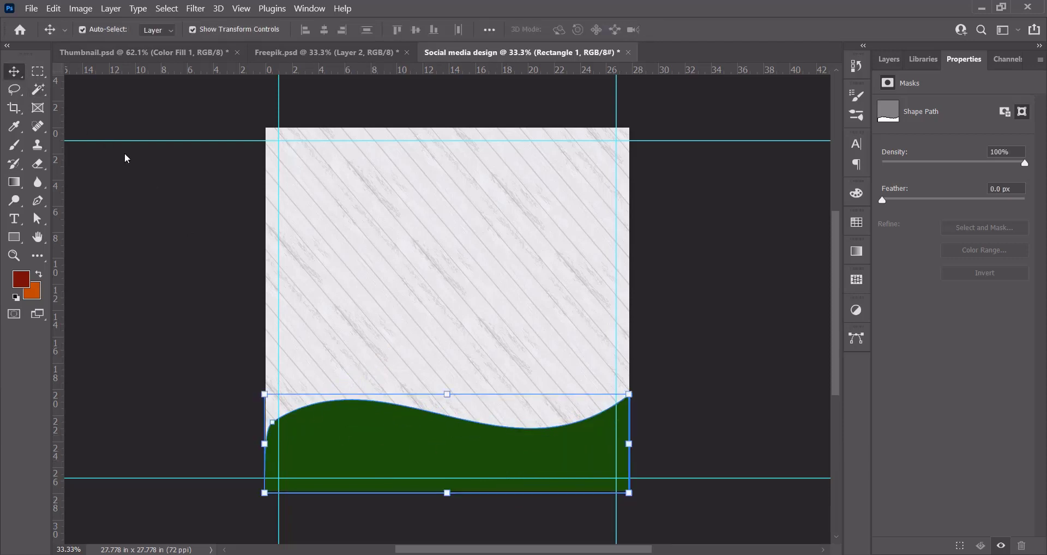
# Try a slight counter-clockwise rotation of the green wave and return its angle to 0°.
pyautogui.moveTo(288, 378); pyautogui.dragTo(268, 389)
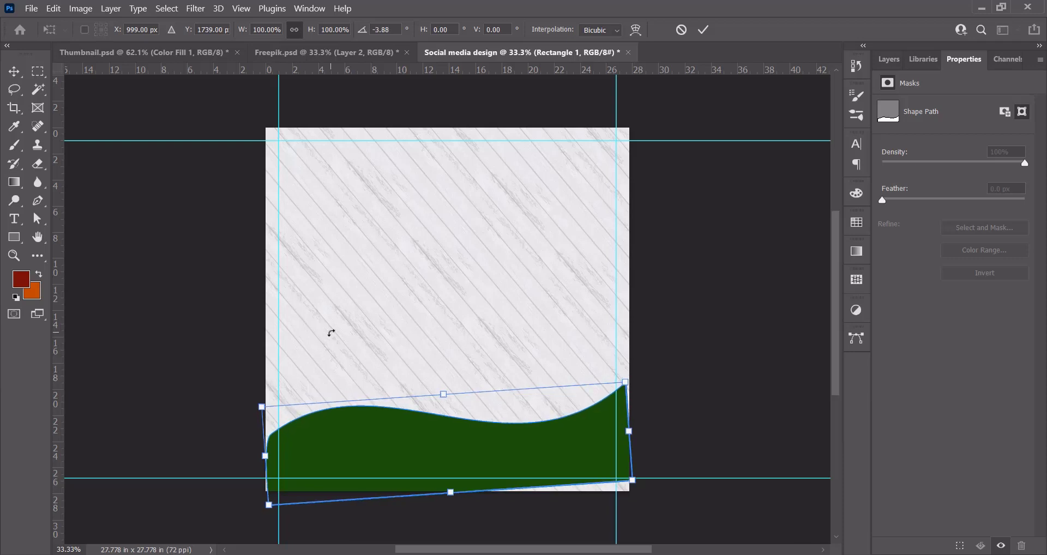
pyautogui.moveTo(332, 332); pyautogui.dragTo(345, 307)
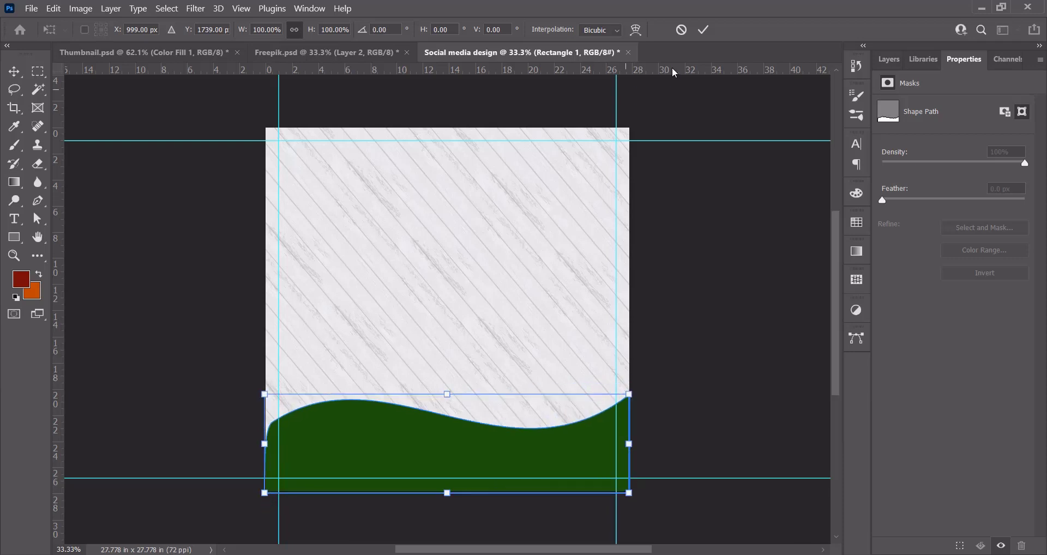
pyautogui.click(703, 29)
# Duplicate the green wave shape, place the copy beneath Rectangle 1 in the layer order, and offset it slightly above the original.
pyautogui.click(461, 234)
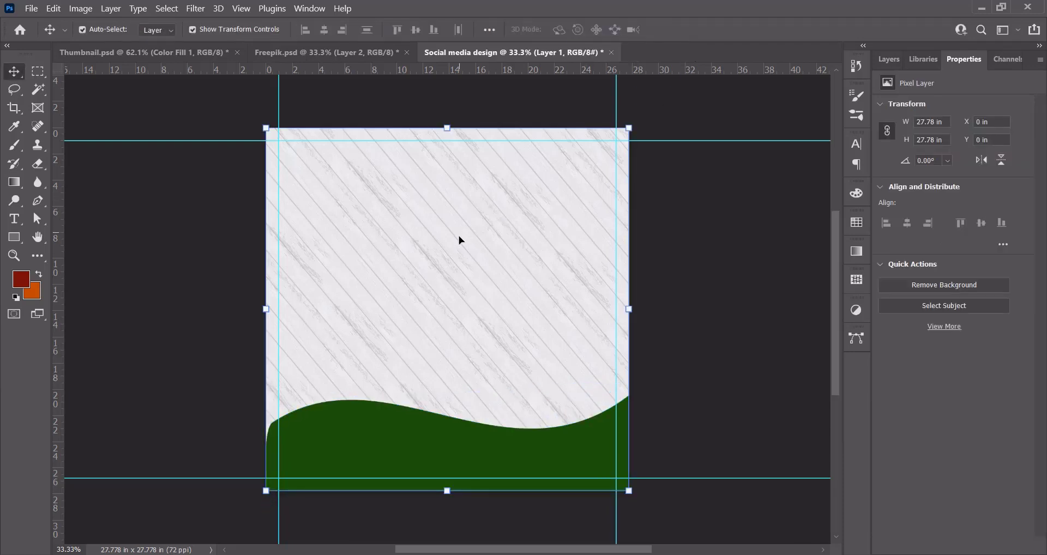
pyautogui.click(883, 64)
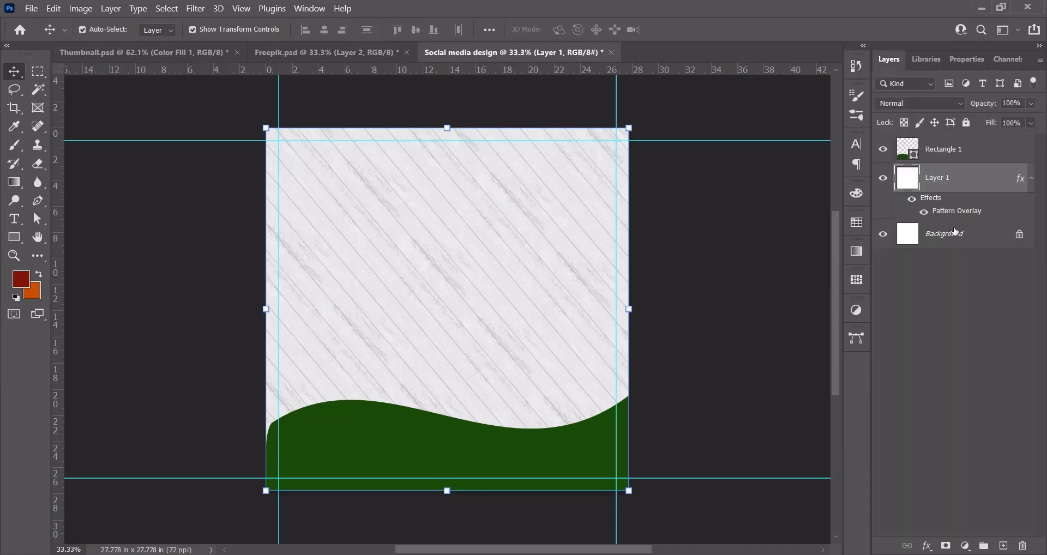
pyautogui.keyDown('shift'); pyautogui.click(954, 156); pyautogui.keyUp('shift')
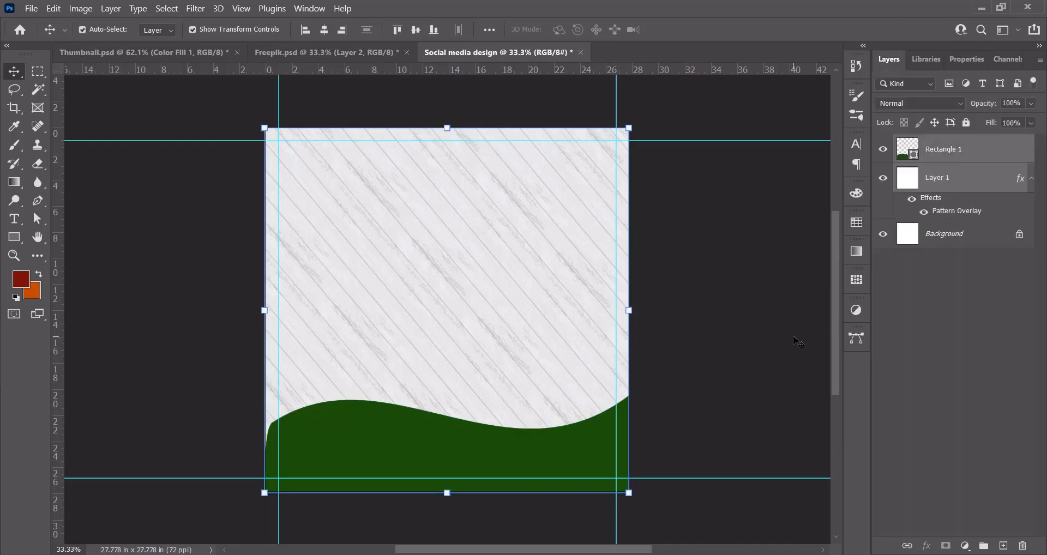
pyautogui.moveTo(571, 445); pyautogui.dragTo(533, 425)
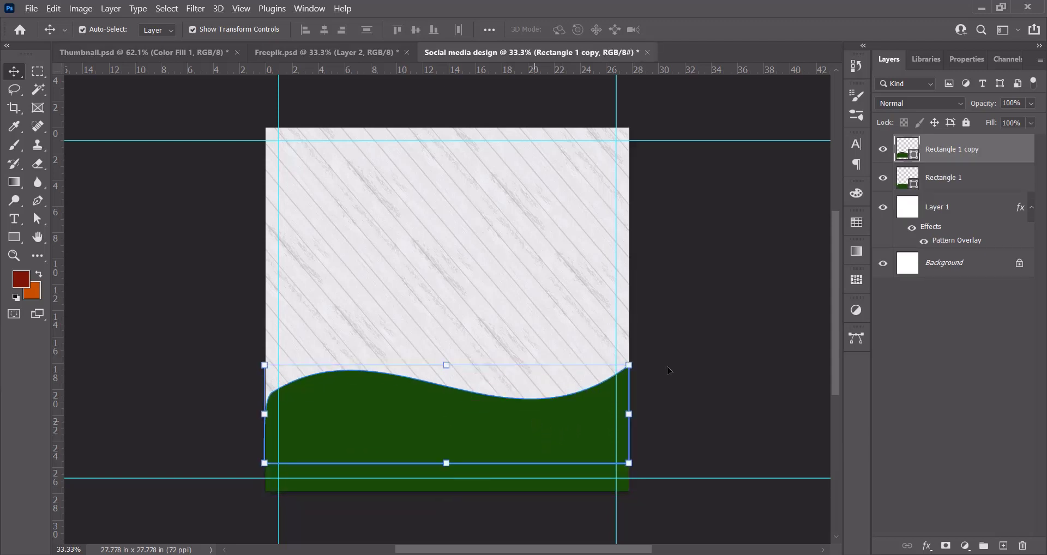
pyautogui.moveTo(943, 160); pyautogui.dragTo(941, 188)
pyautogui.moveTo(556, 429); pyautogui.dragTo(553, 437)
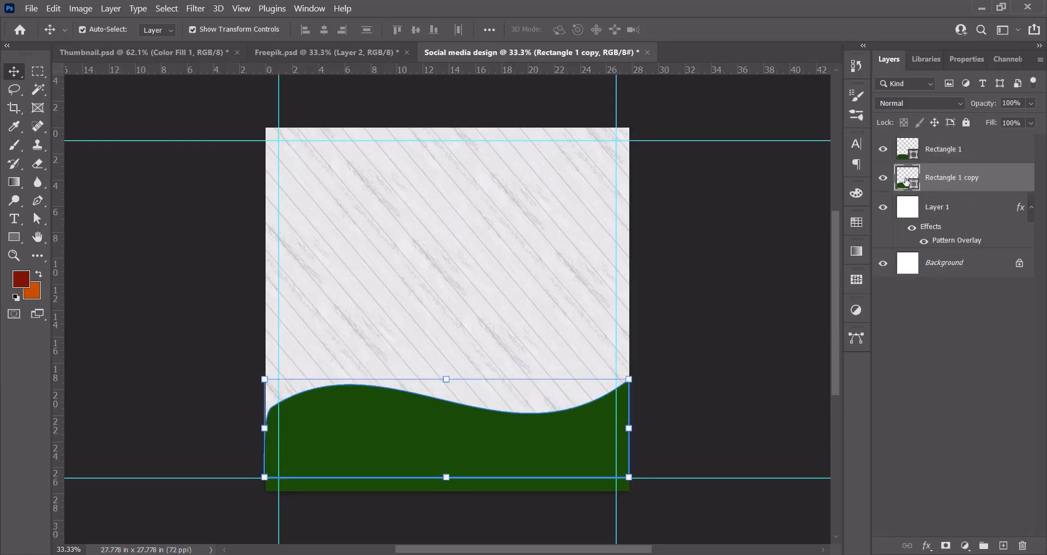
# Change the fill colour of Rectangle 1 copy to light green #96c984.
pyautogui.doubleClick(908, 178)
pyautogui.moveTo(706, 324)
pyautogui.mouseDown()
pyautogui.moveTo(727, 291)
pyautogui.moveTo(697, 280)
pyautogui.moveTo(746, 317)
pyautogui.moveTo(703, 288)
pyautogui.mouseUp()
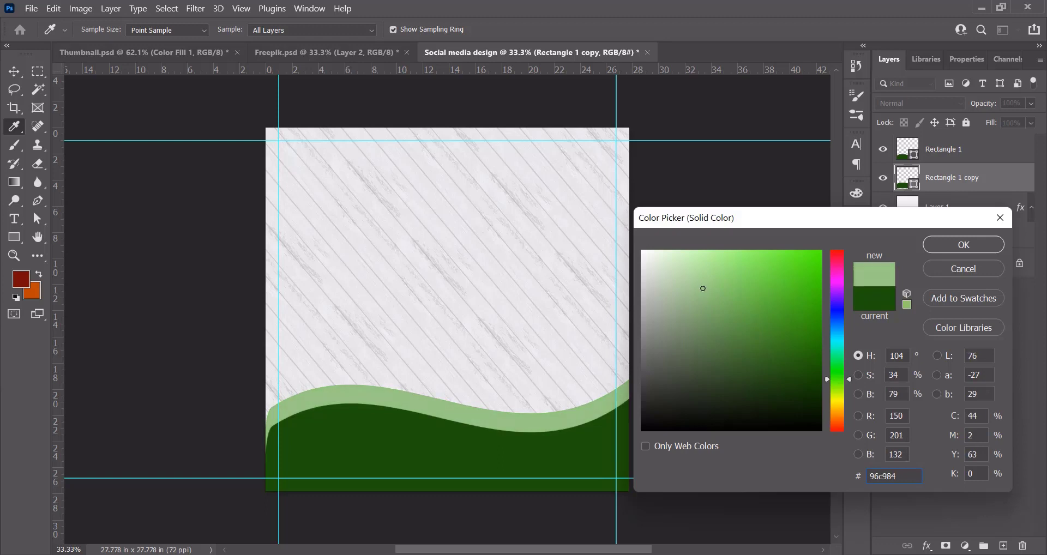
pyautogui.click(946, 250)
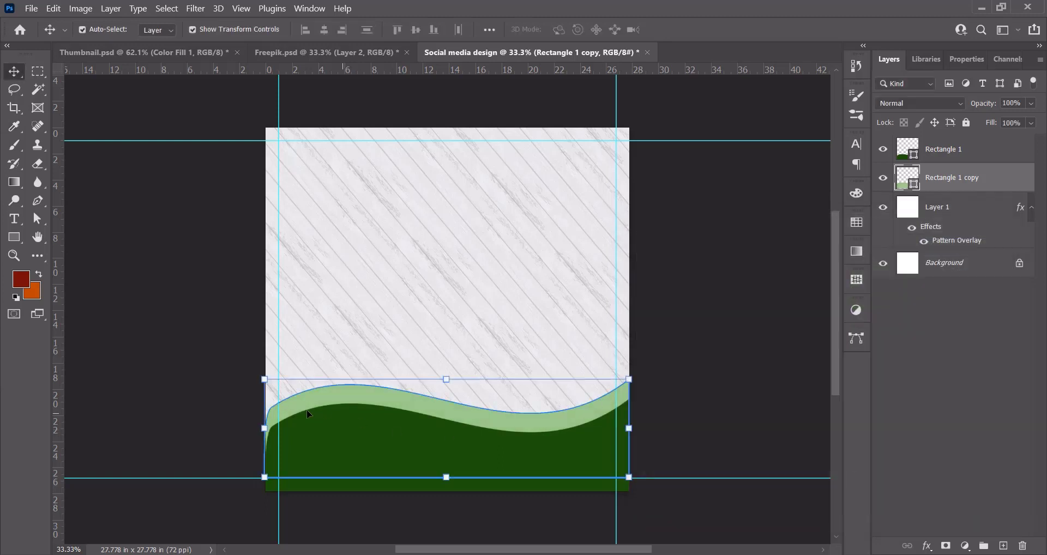
# Scale the light green wave to about 104% past the canvas's left edge and lower it to leave a thin band.
pyautogui.moveTo(262, 425); pyautogui.dragTo(248, 428)
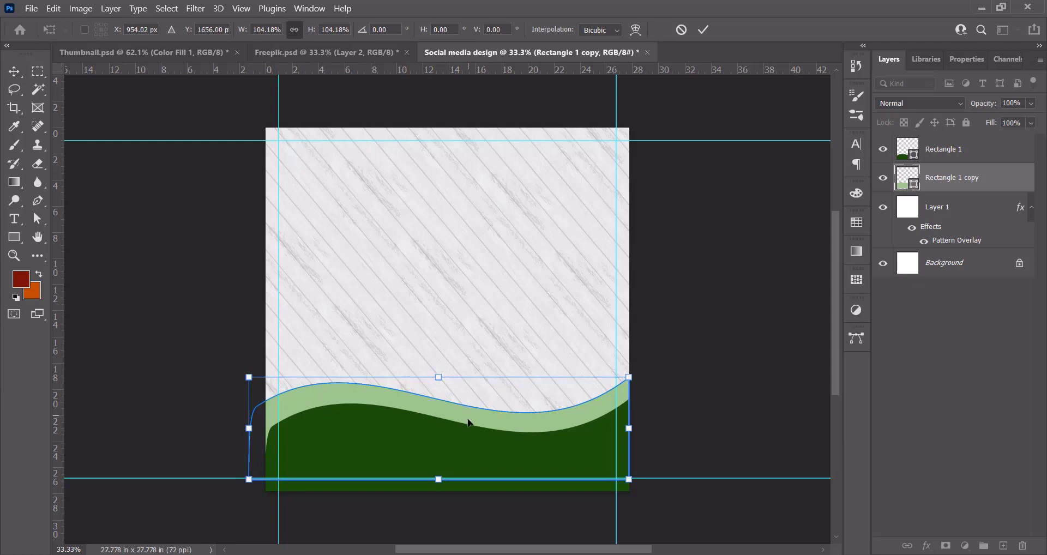
pyautogui.moveTo(468, 422); pyautogui.dragTo(468, 424)
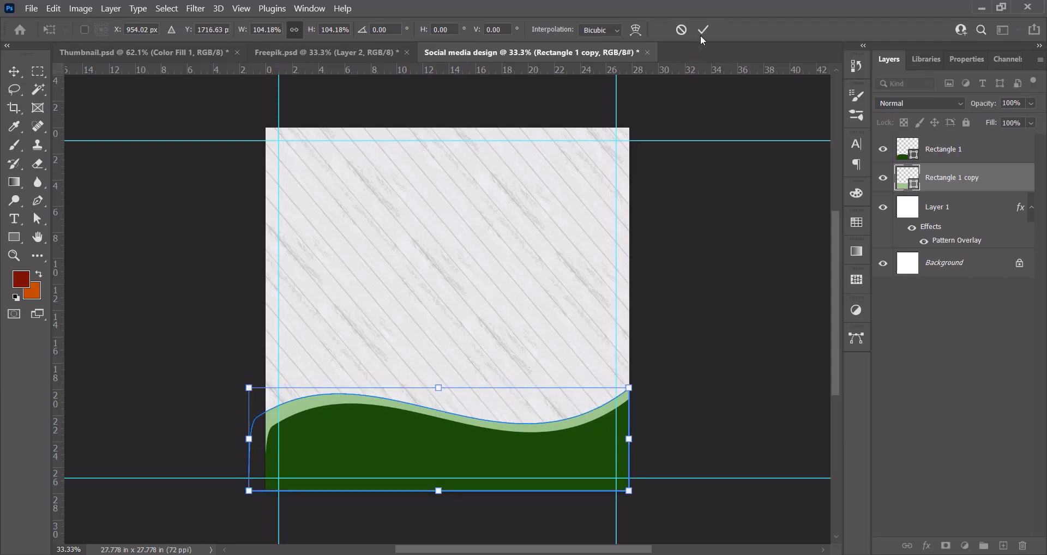
pyautogui.click(704, 30)
# Nudge the dark green wave down and scale it to about 104% so it extends past the canvas's left edge.
pyautogui.click(441, 494)
pyautogui.click(264, 463)
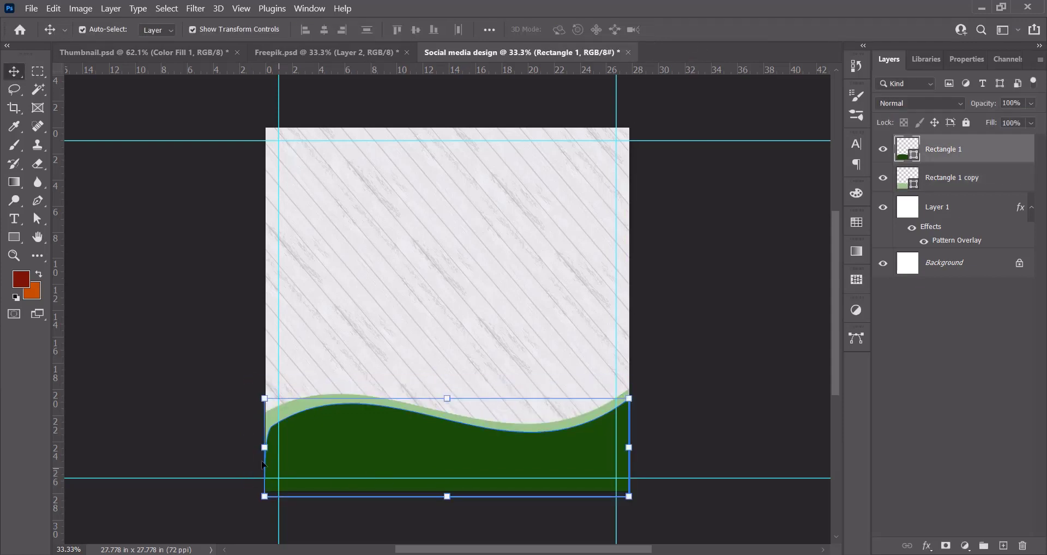
pyautogui.moveTo(261, 448); pyautogui.dragTo(249, 448)
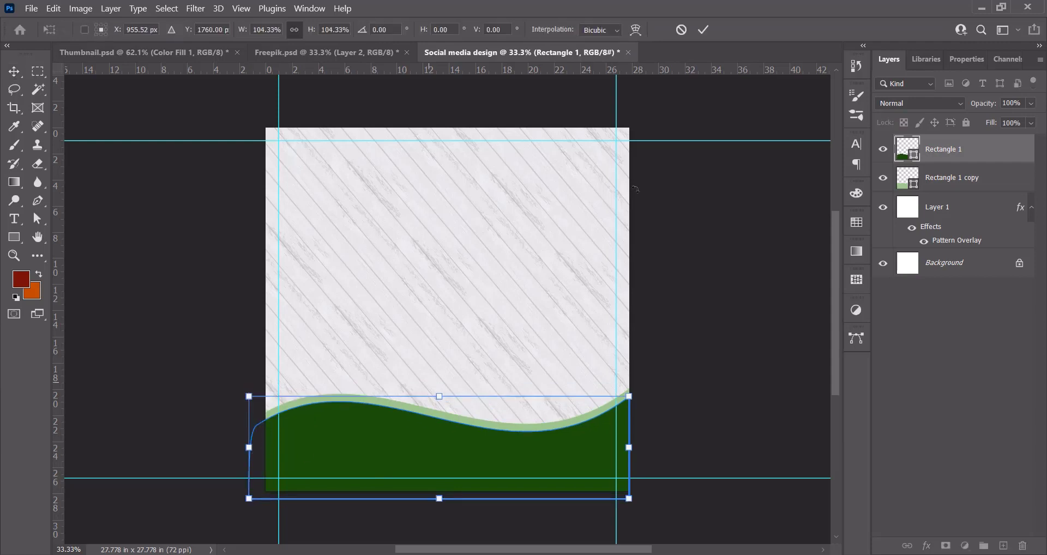
pyautogui.click(703, 30)
pyautogui.click(662, 292)
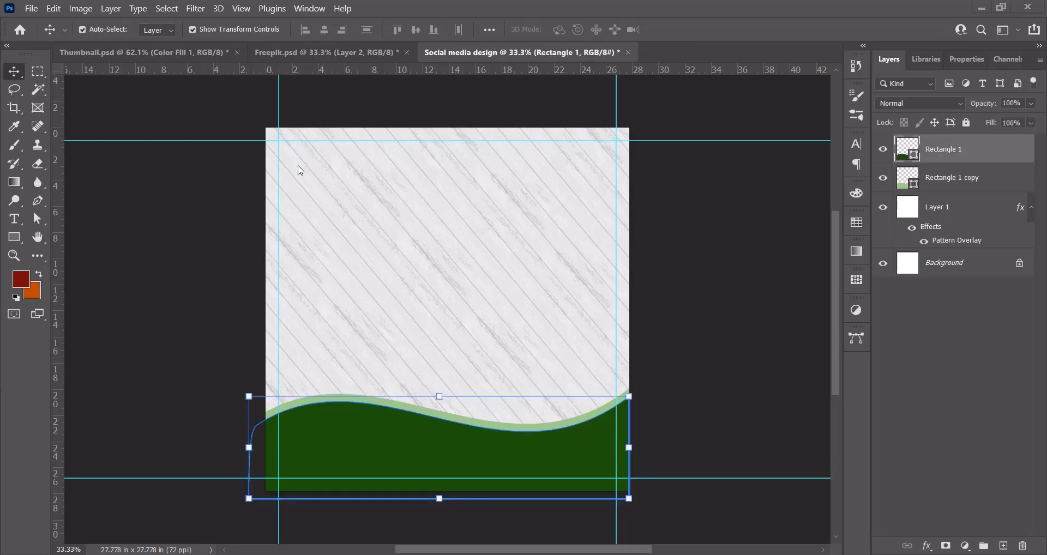
# Place the breakfast-plate food image from the Downloads folder as an embedded file.
pyautogui.press('ctrl')
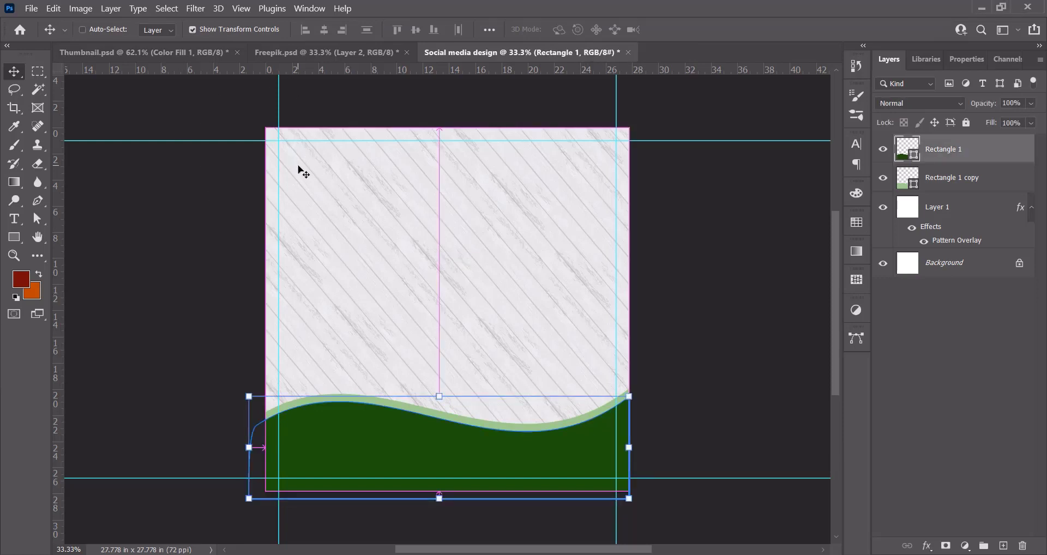
pyautogui.hotkey('ctrl', 'shift', 'p')
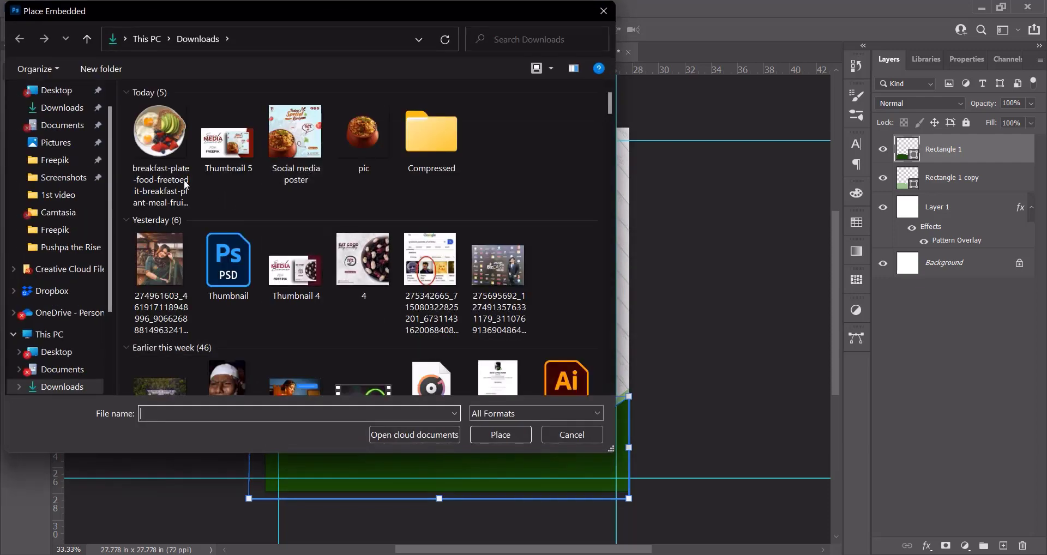
pyautogui.click(160, 133)
pyautogui.click(498, 434)
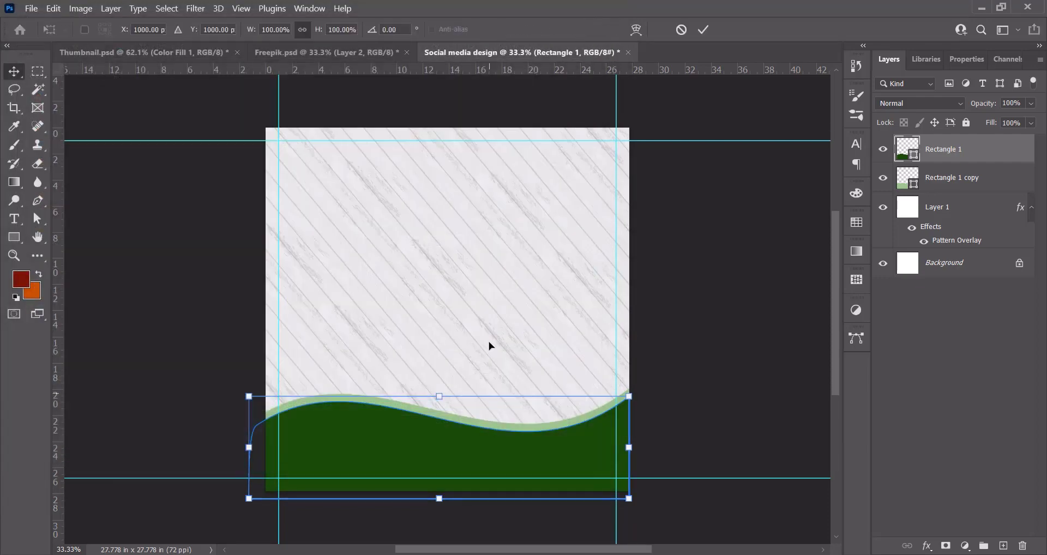
# Enlarge the breakfast plate and position it horizontally centred, overlapping the upper part of the green wave.
pyautogui.moveTo(449, 245); pyautogui.dragTo(460, 196)
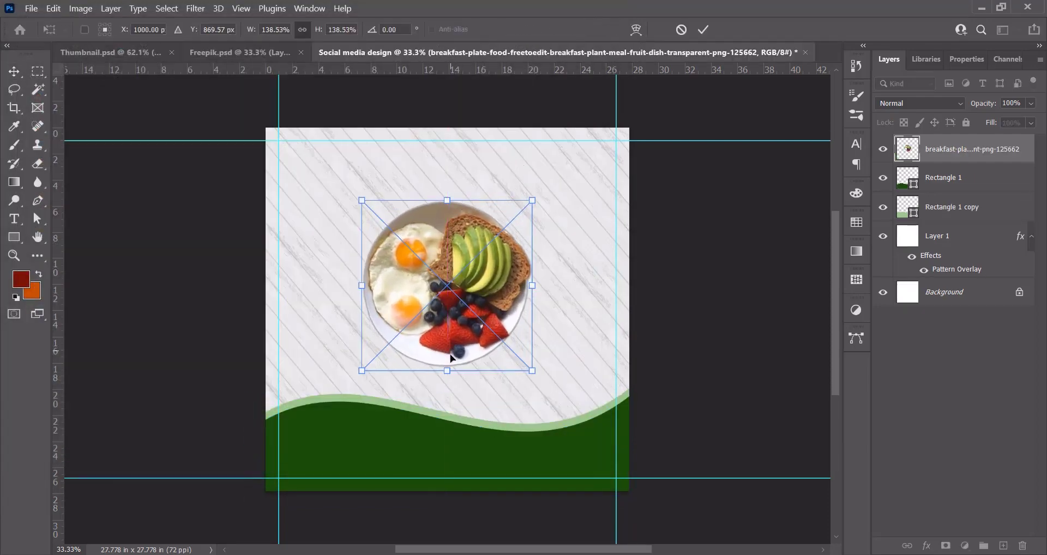
pyautogui.moveTo(452, 370); pyautogui.dragTo(453, 387)
pyautogui.moveTo(460, 338); pyautogui.dragTo(466, 388)
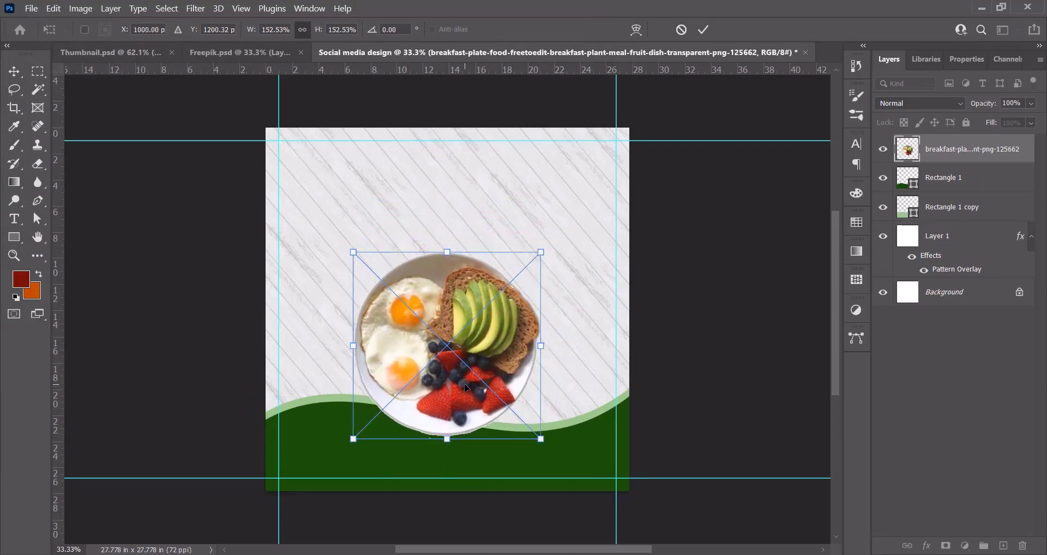
pyautogui.moveTo(451, 252); pyautogui.dragTo(451, 238)
pyautogui.moveTo(456, 282); pyautogui.dragTo(456, 298)
pyautogui.click(703, 28)
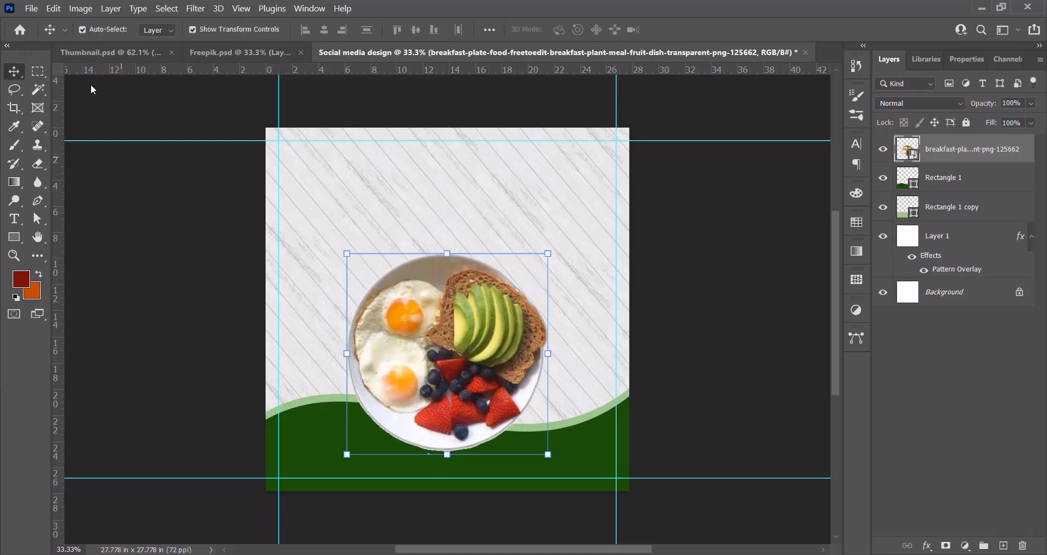
# Apply a Brightness/Contrast adjustment to the breakfast plate with brightness 20 and contrast 21.
pyautogui.click(81, 8)
pyautogui.moveTo(98, 41)
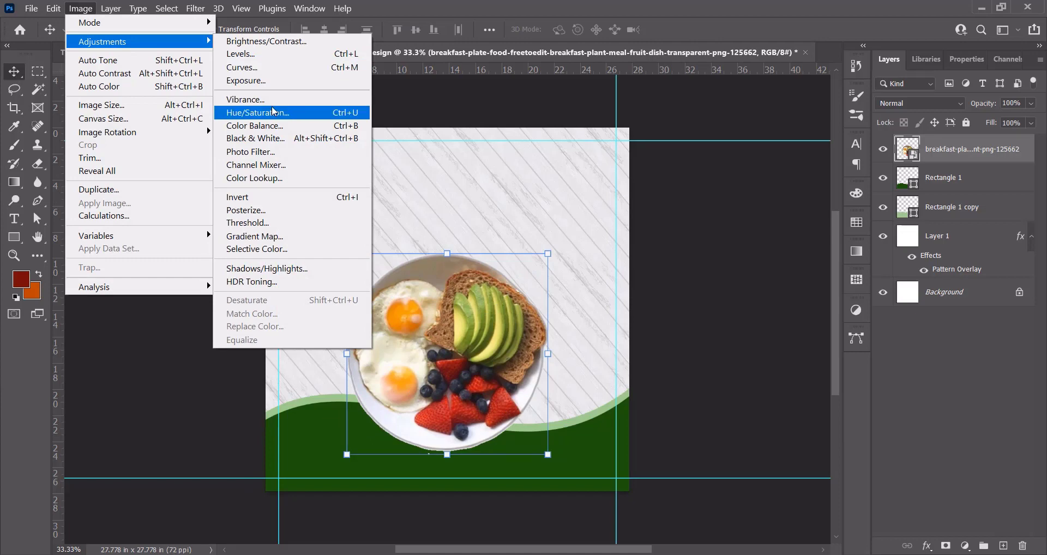
pyautogui.click(267, 41)
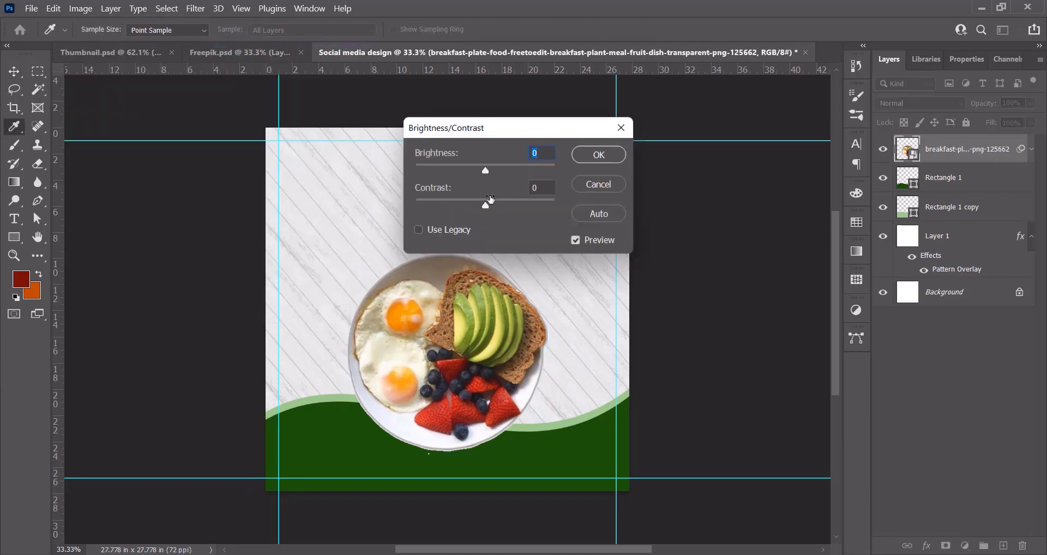
pyautogui.moveTo(487, 203); pyautogui.dragTo(500, 204)
pyautogui.moveTo(495, 171); pyautogui.dragTo(514, 168)
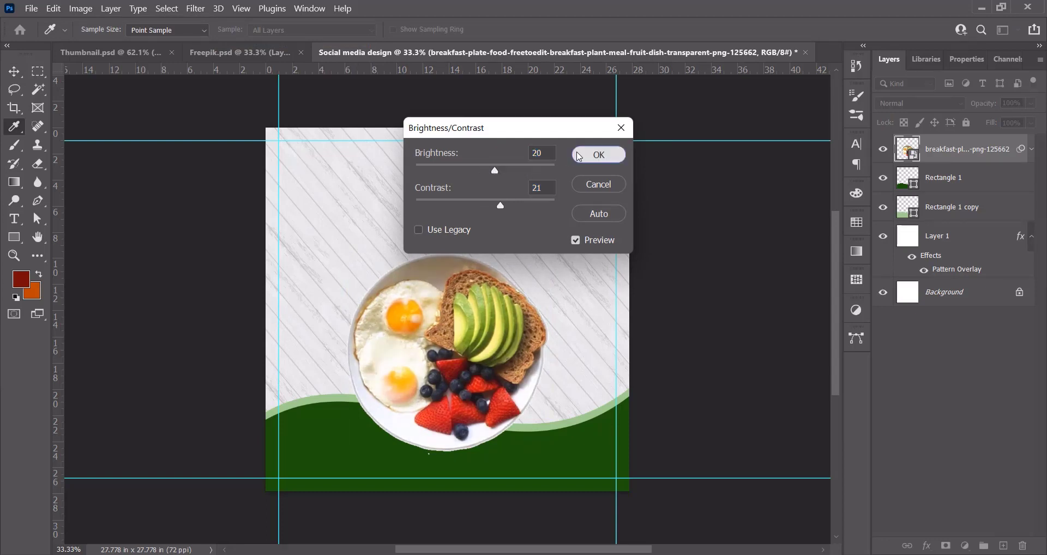
pyautogui.click(599, 155)
pyautogui.press('v')
# Apply a Hue/Saturation adjustment to the breakfast plate with hue -8, saturation +11 and lightness -8.
pyautogui.click(88, 12)
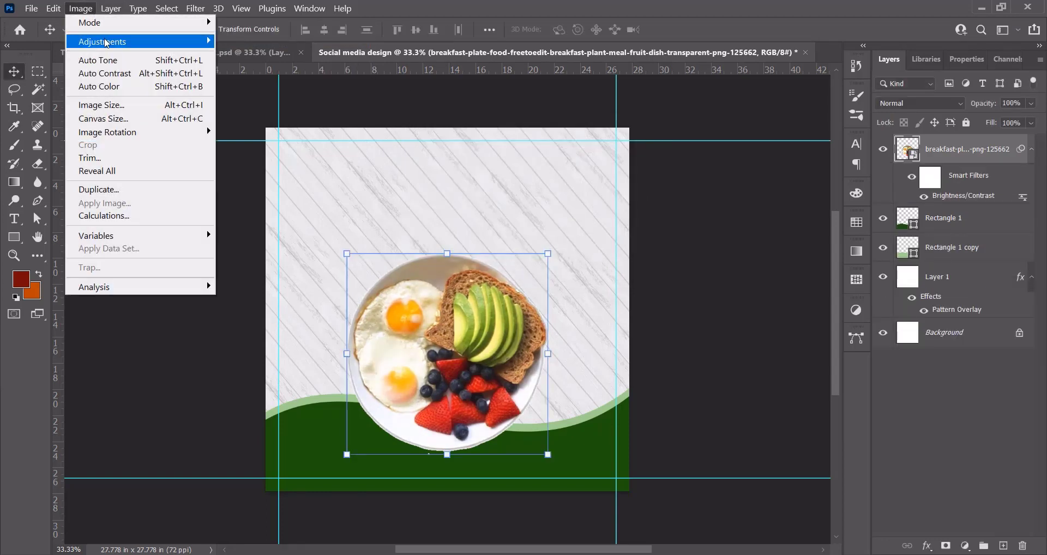
pyautogui.moveTo(104, 42)
pyautogui.click(273, 113)
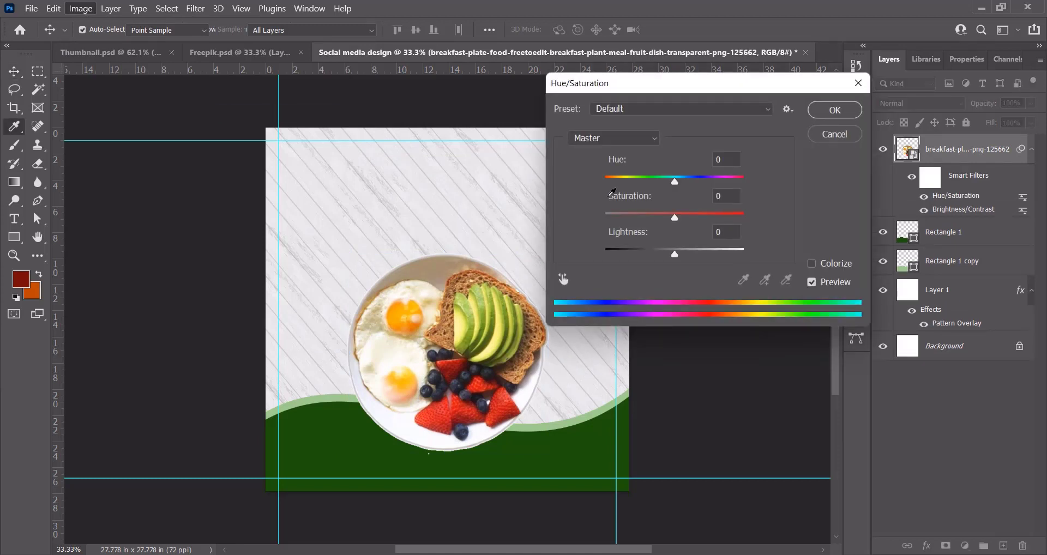
pyautogui.moveTo(675, 184)
pyautogui.mouseDown()
pyautogui.moveTo(661, 184)
pyautogui.moveTo(672, 184)
pyautogui.mouseUp()
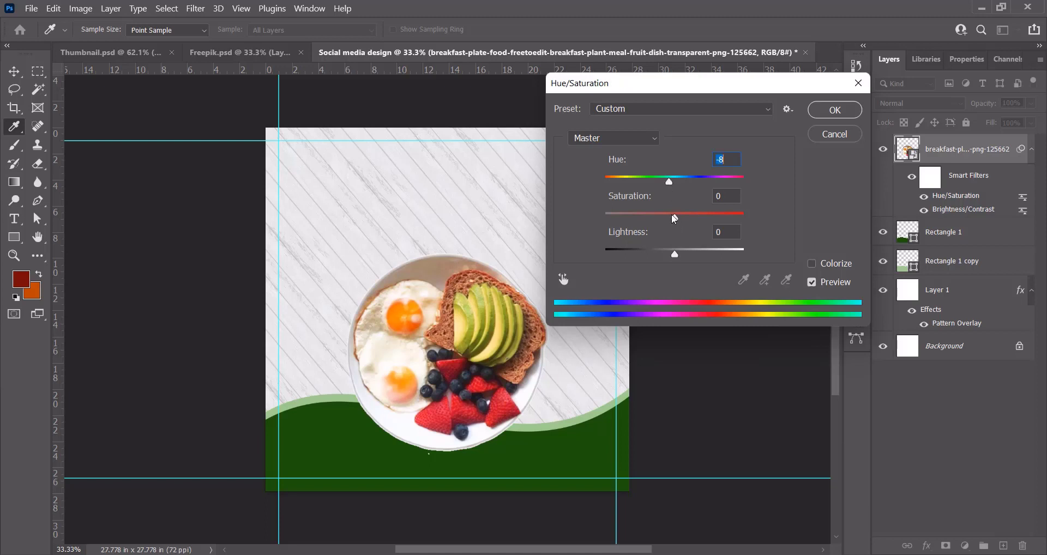
pyautogui.moveTo(675, 218); pyautogui.dragTo(685, 219)
pyautogui.press('Tab')
pyautogui.press('Down')
pyautogui.press('Down')
pyautogui.press('Down')
pyautogui.press('Down')
pyautogui.press('Down')
pyautogui.press('Down')
pyautogui.press('Down')
pyautogui.press('Down')
pyautogui.click(812, 115)
pyautogui.press('v')
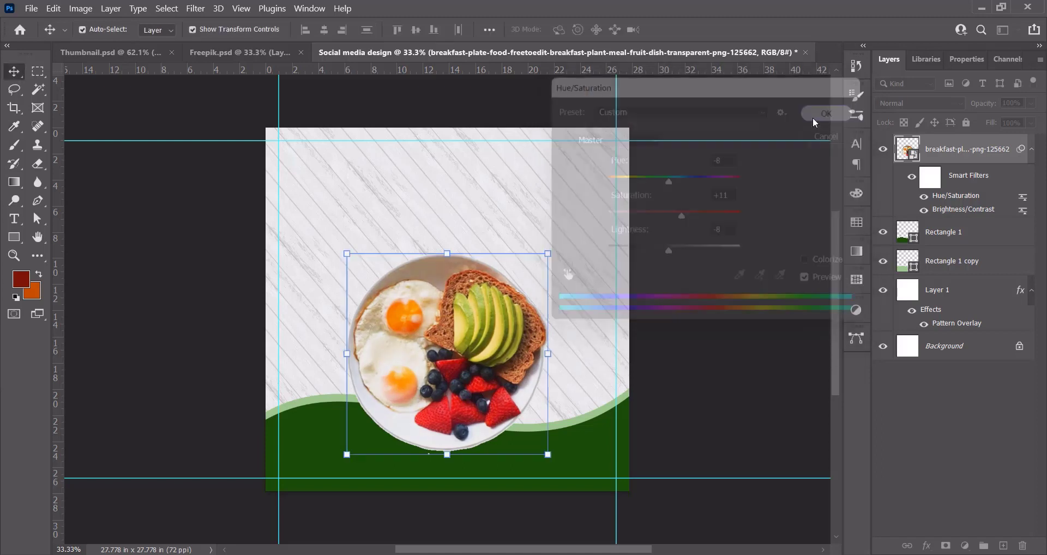
pyautogui.click(603, 198)
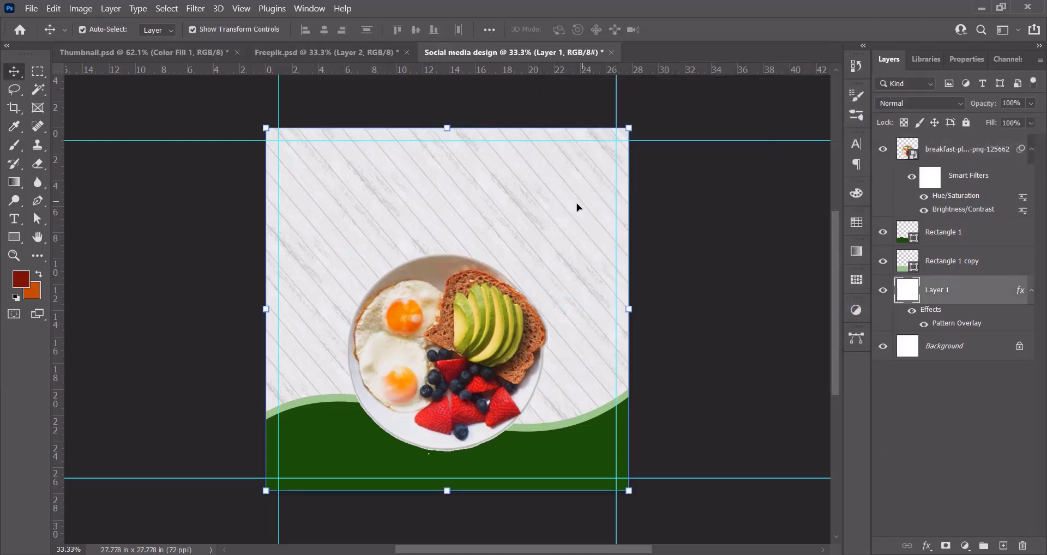
pyautogui.click(693, 302)
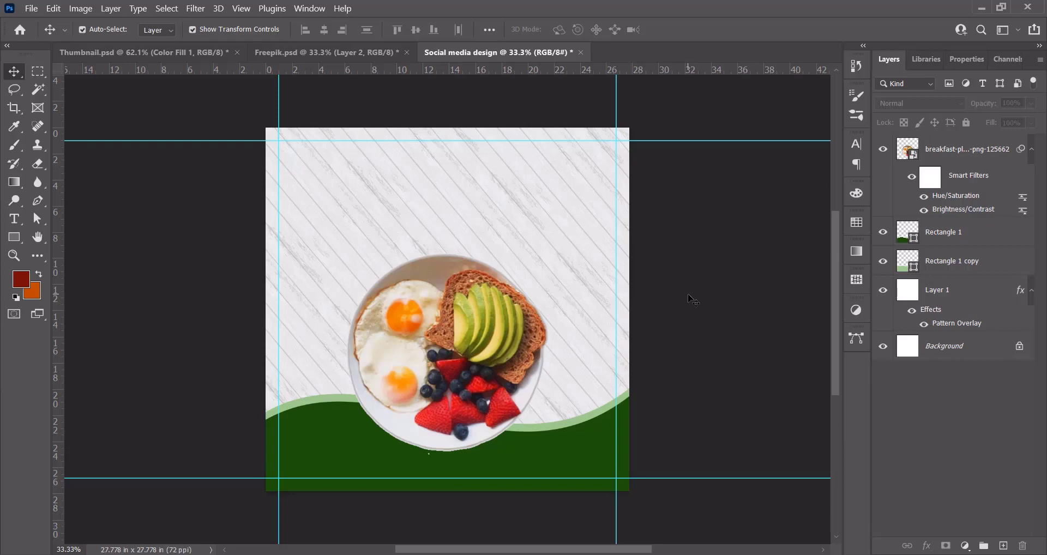
# Add a Drop Shadow to the breakfast plate with distance 22 px, spread 20%, size 81 px and noise 4%.
pyautogui.click(515, 352)
pyautogui.click(927, 546)
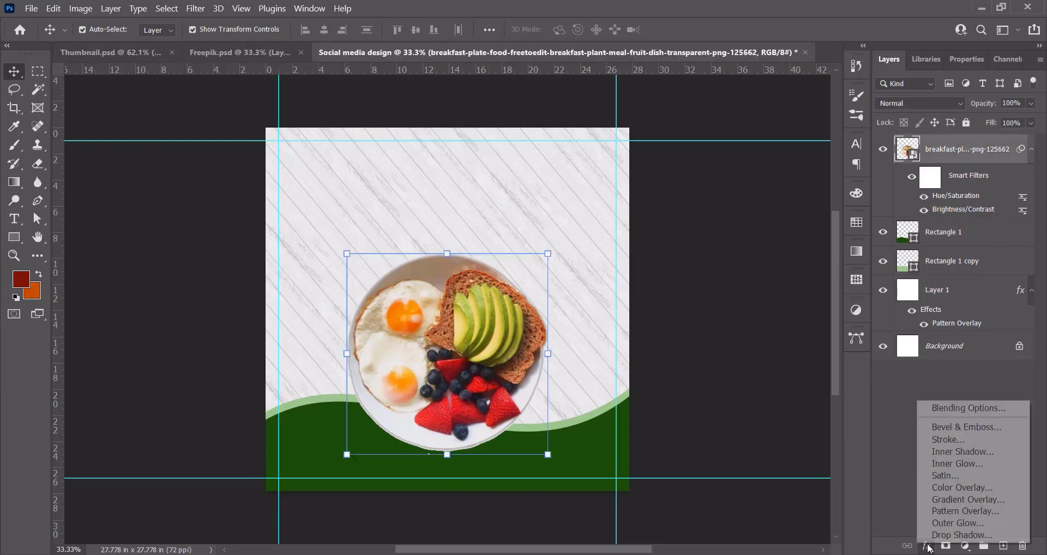
pyautogui.click(938, 533)
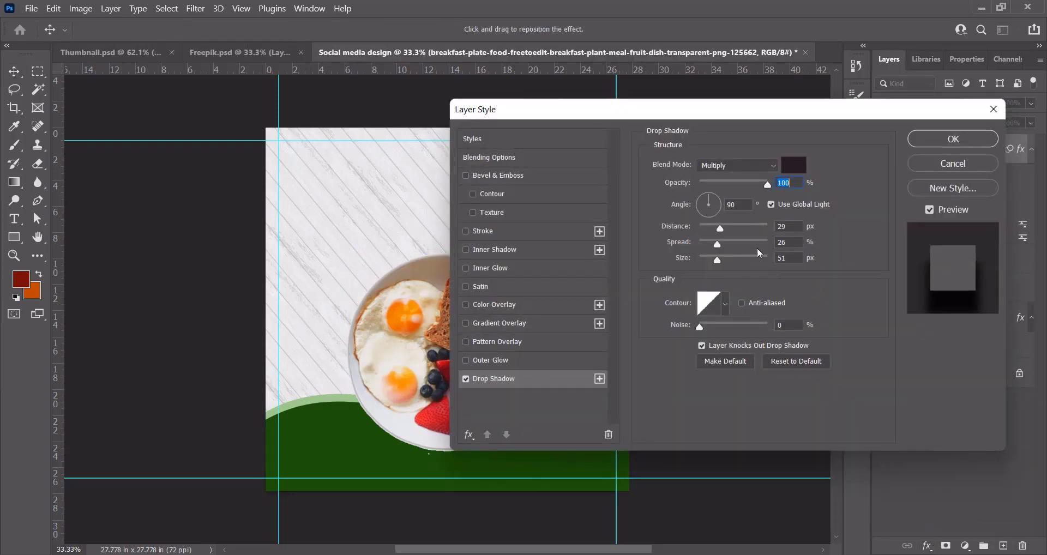
pyautogui.moveTo(740, 111); pyautogui.dragTo(849, 112)
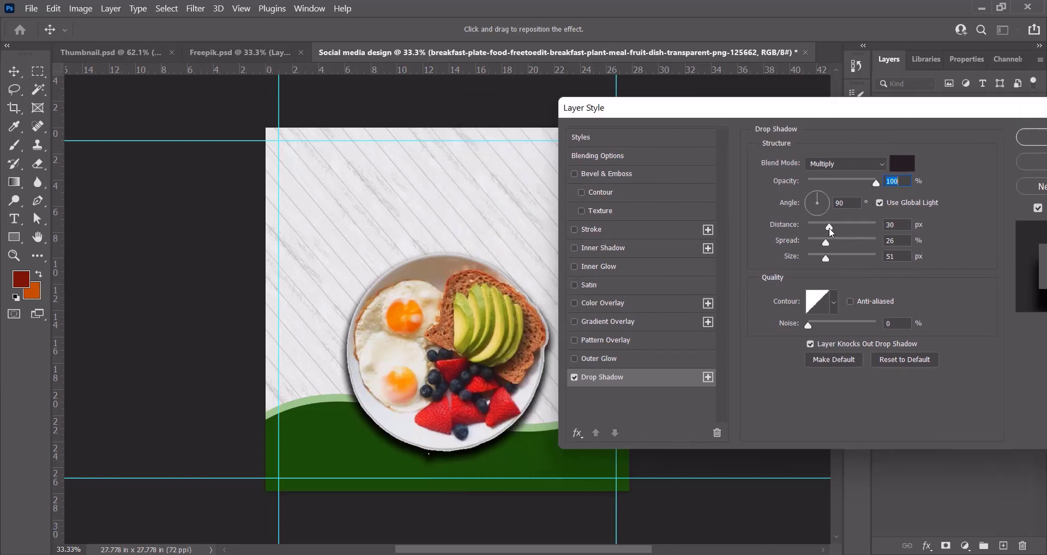
pyautogui.moveTo(829, 228); pyautogui.dragTo(827, 261)
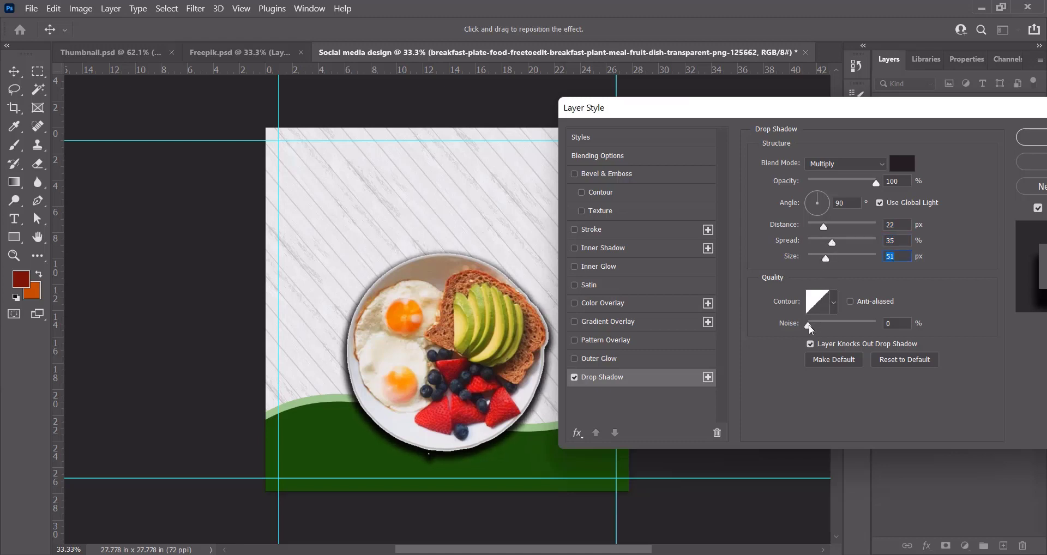
pyautogui.moveTo(815, 325); pyautogui.dragTo(811, 326)
pyautogui.moveTo(824, 264)
pyautogui.mouseDown()
pyautogui.moveTo(815, 261)
pyautogui.moveTo(835, 263)
pyautogui.moveTo(824, 247)
pyautogui.mouseUp()
pyautogui.moveTo(935, 114); pyautogui.dragTo(878, 114)
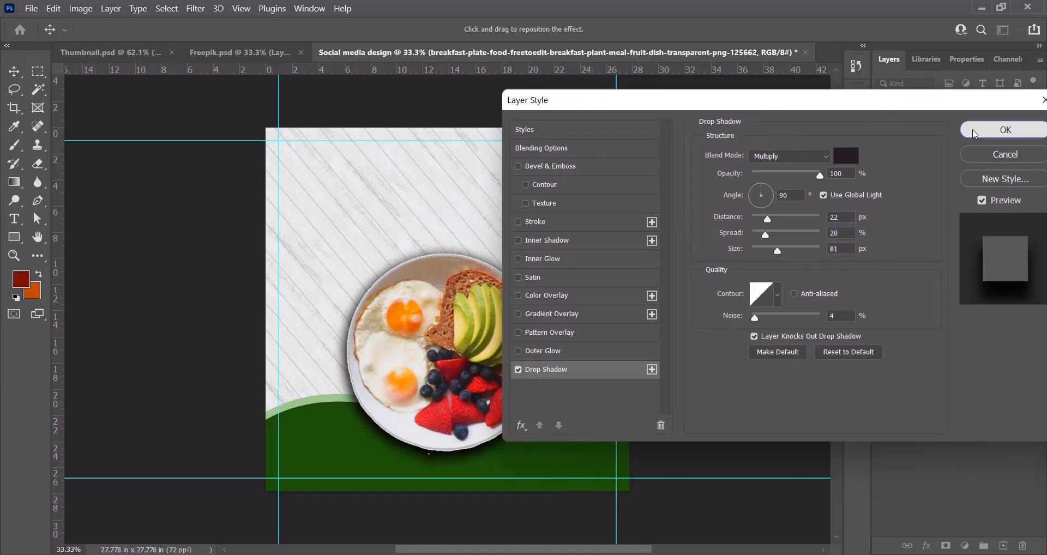
pyautogui.click(974, 131)
pyautogui.click(665, 388)
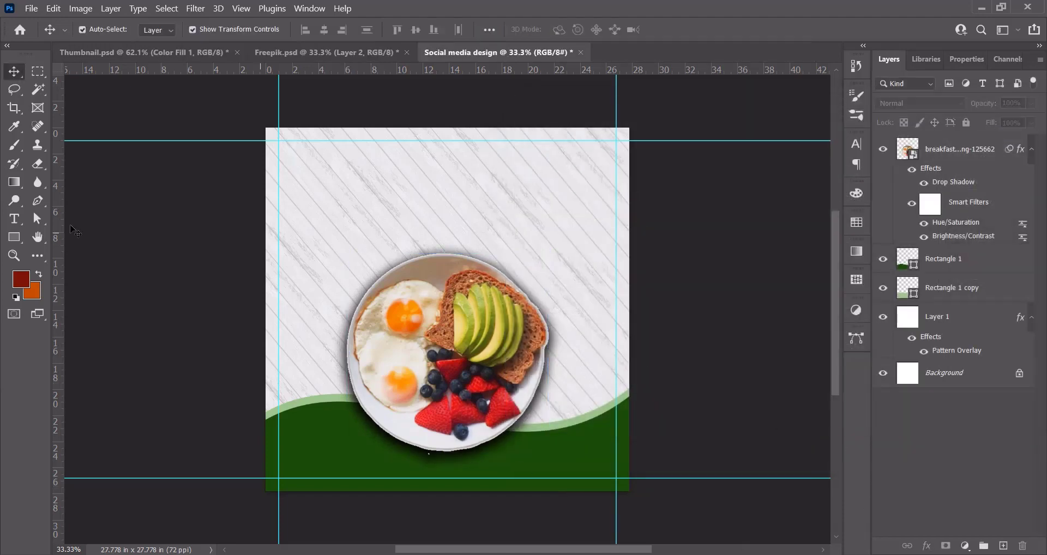
# Add the text "Healthy" near the top centre of the canvas, above the plate.
pyautogui.click(14, 219)
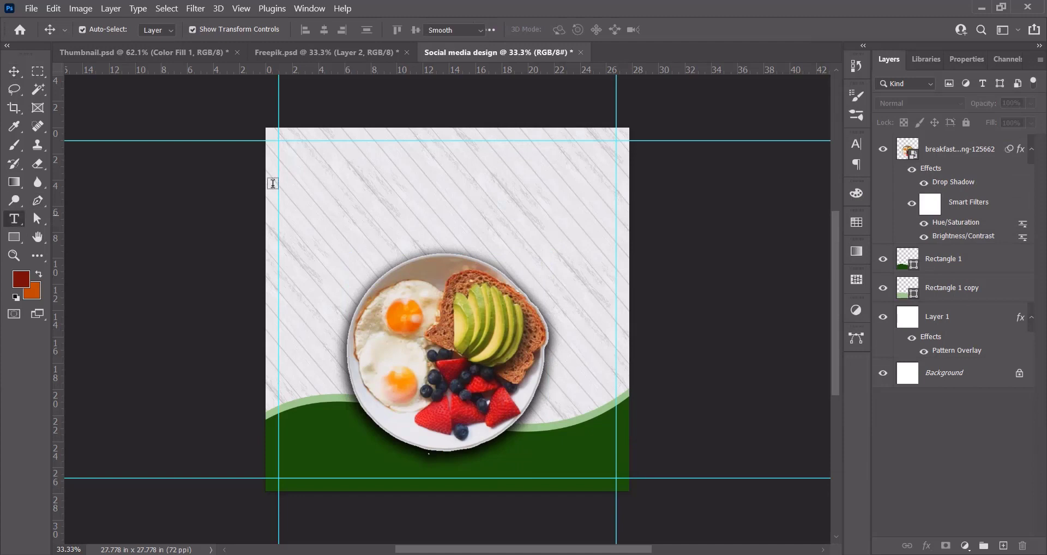
pyautogui.click(418, 168)
pyautogui.press('BackSpace')
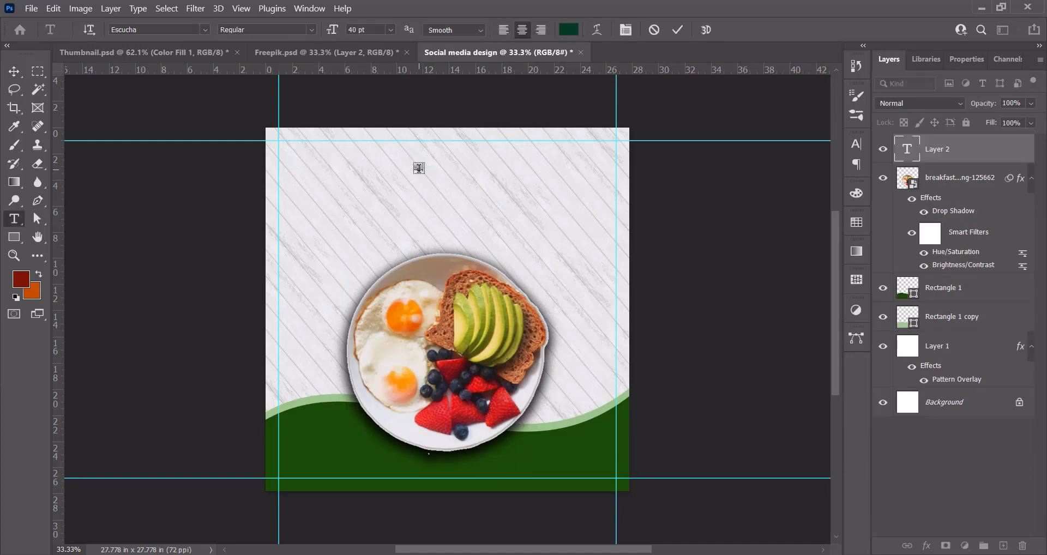
pyautogui.write('HEALTHY')
pyautogui.click(676, 35)
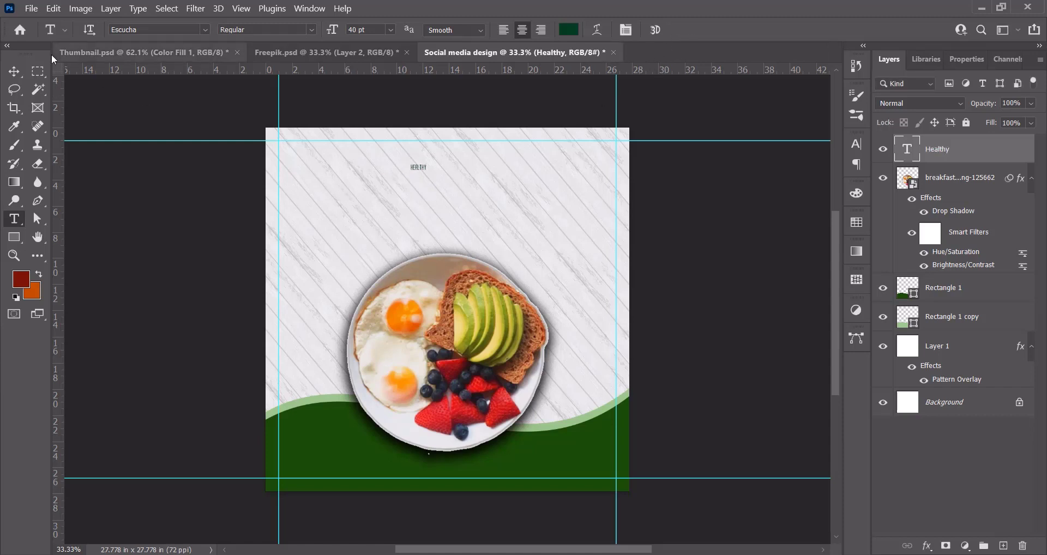
# Set the "Healthy" text size to 256 pt.
pyautogui.click(15, 71)
pyautogui.click(857, 144)
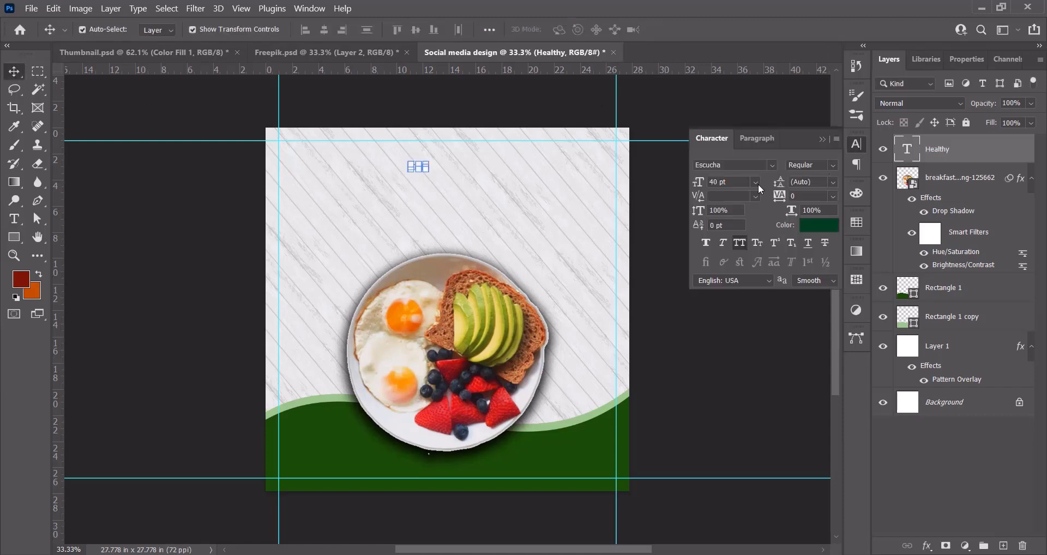
pyautogui.moveTo(698, 184); pyautogui.dragTo(794, 185)
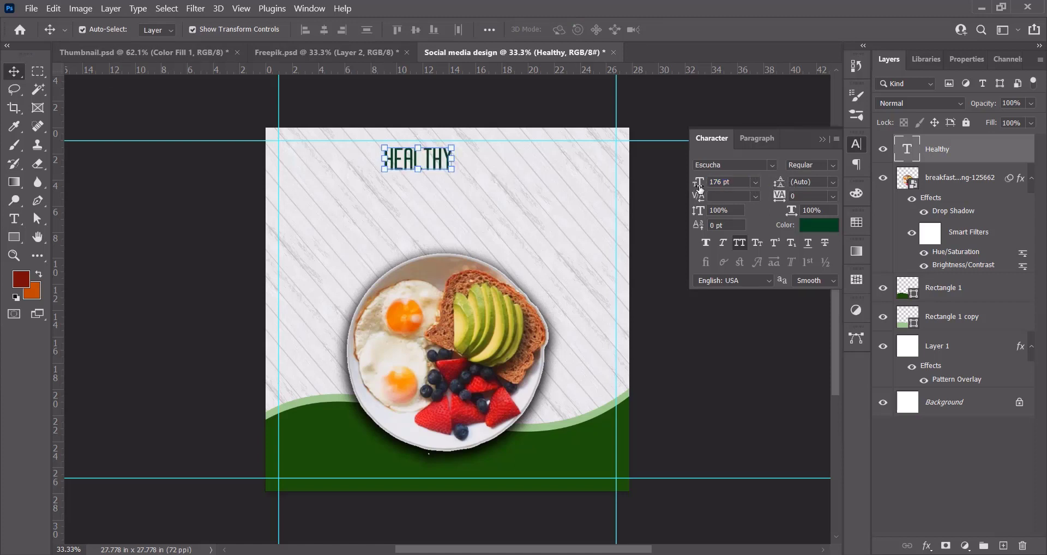
pyautogui.moveTo(700, 186); pyautogui.dragTo(744, 186)
# Duplicate the "Healthy" text just below the original and change the copy's wording to "Breakfast".
pyautogui.moveTo(451, 169)
pyautogui.mouseDown()
pyautogui.moveTo(473, 209)
pyautogui.moveTo(480, 163)
pyautogui.moveTo(477, 212)
pyautogui.mouseUp()
pyautogui.doubleClick(477, 212)
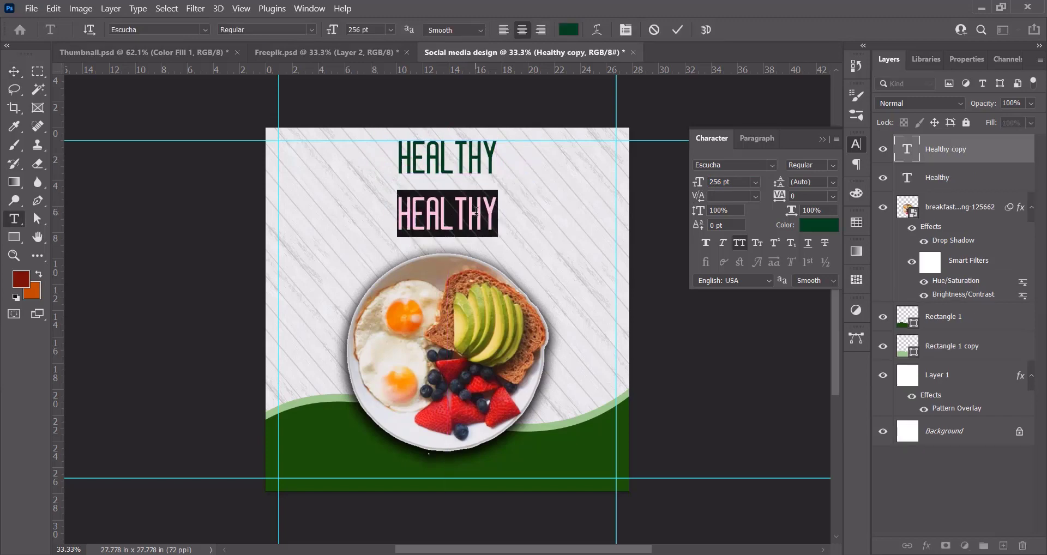
pyautogui.write('BREAK')
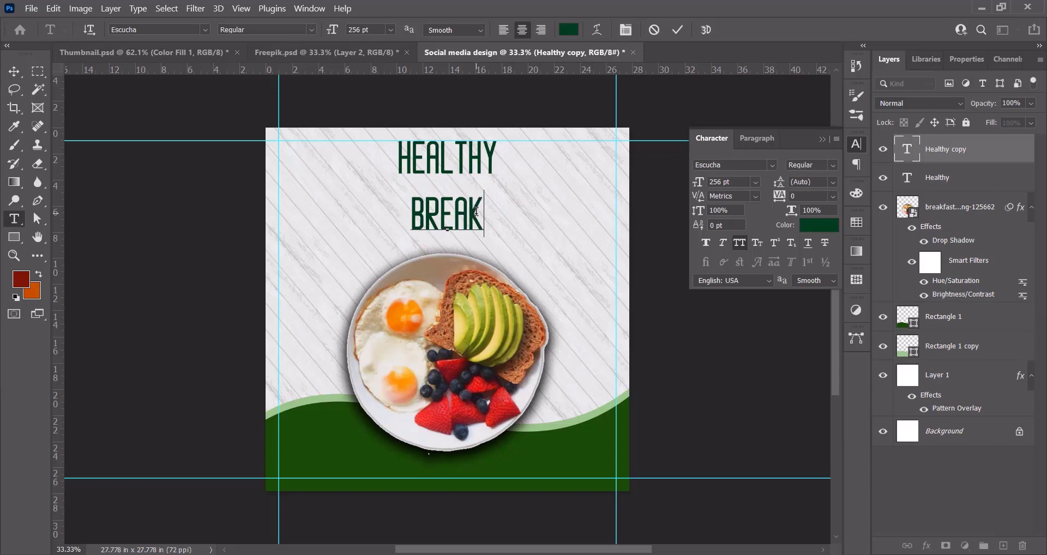
pyautogui.write('FAST')
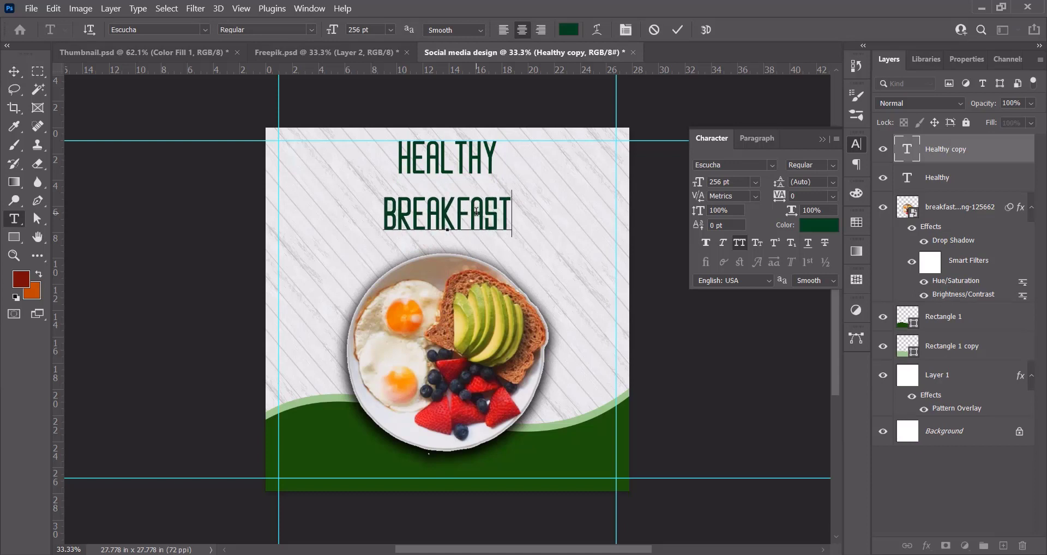
pyautogui.click(678, 30)
pyautogui.press('v')
# Change the font of the "Healthy" text to Consuela Script Regular.
pyautogui.click(482, 153)
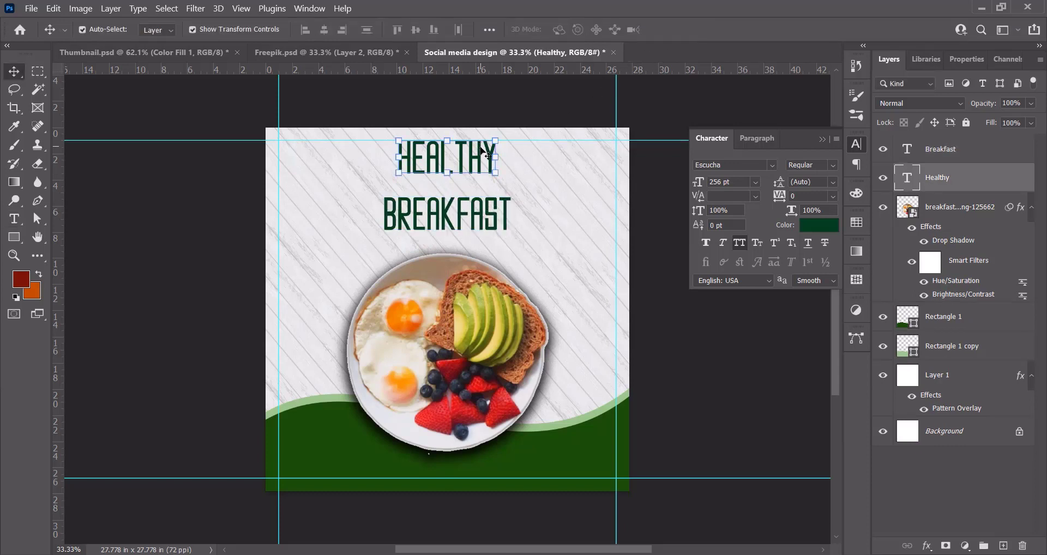
pyautogui.click(771, 166)
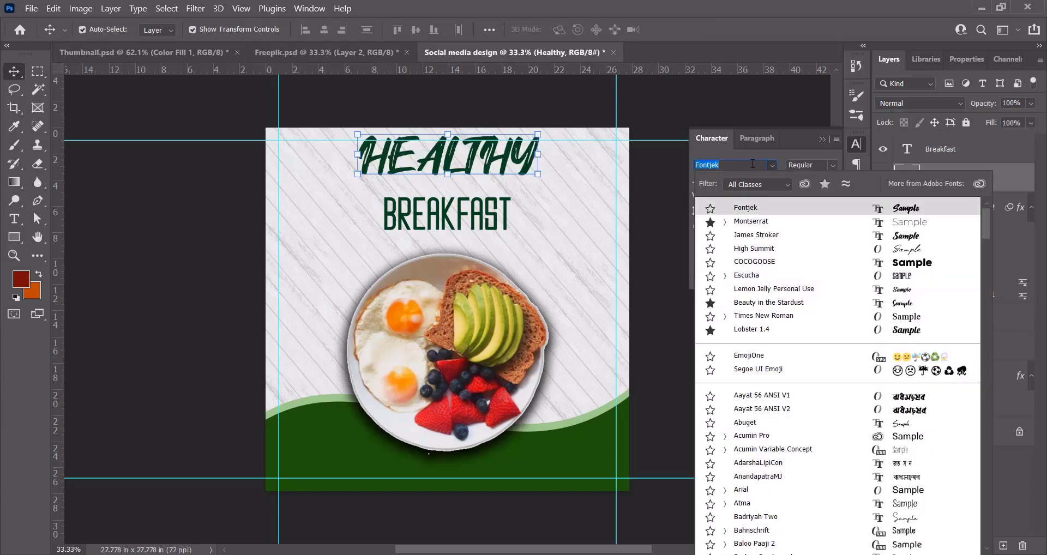
pyautogui.write('conse')
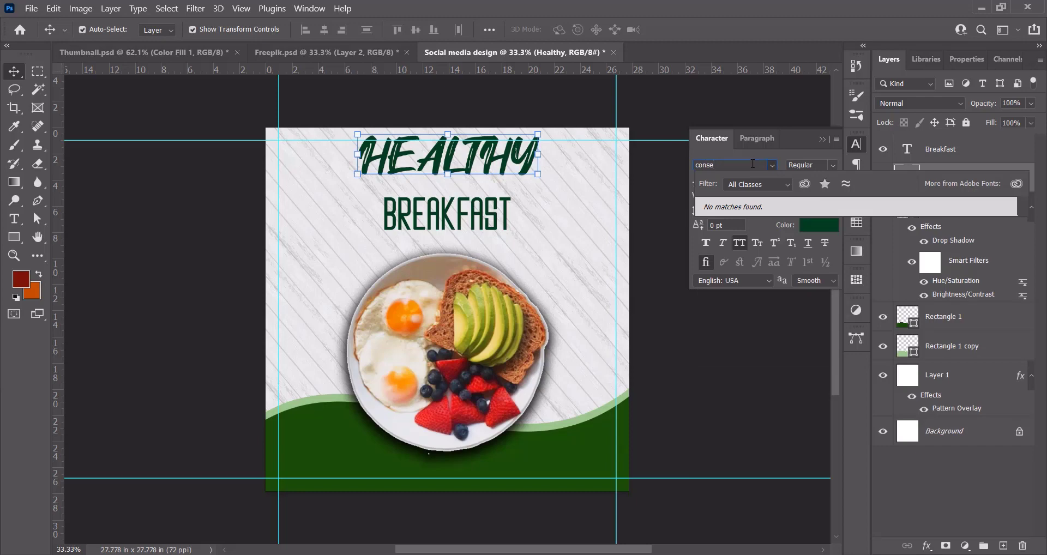
pyautogui.press('BackSpace')
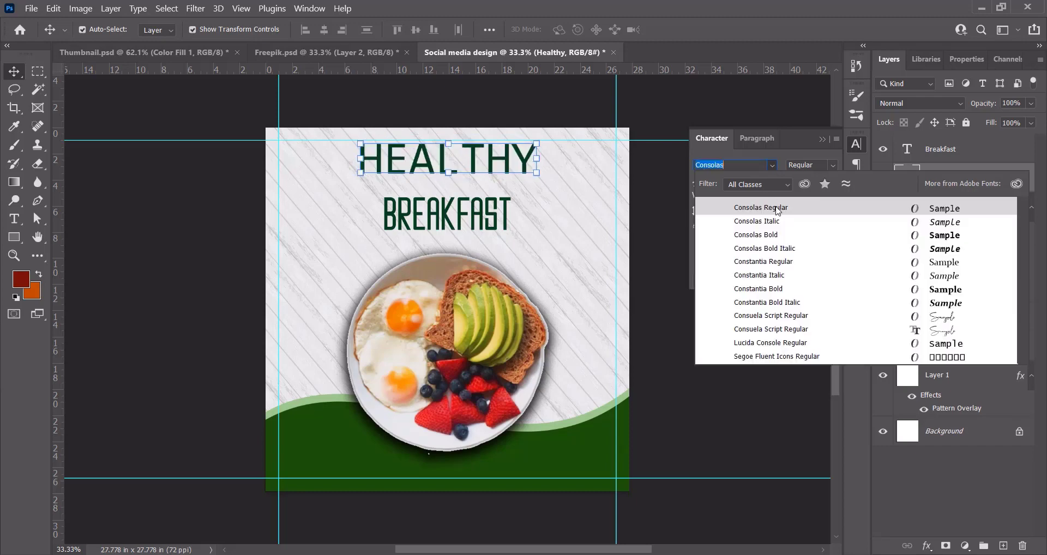
pyautogui.click(791, 330)
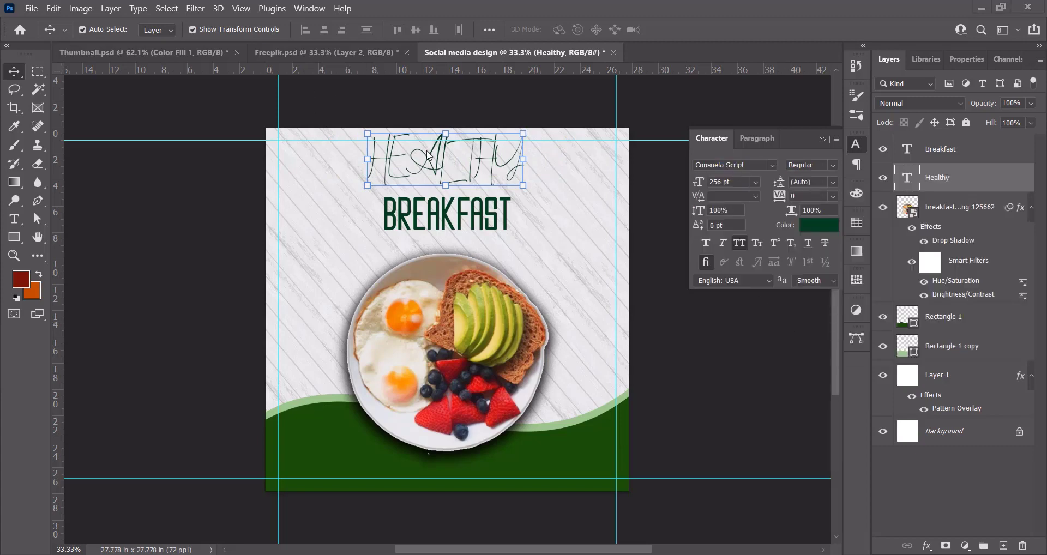
# Turn off All Caps for the "Healthy" text, keep its Regular style and apply Faux Bold.
pyautogui.click(740, 242)
pyautogui.click(820, 170)
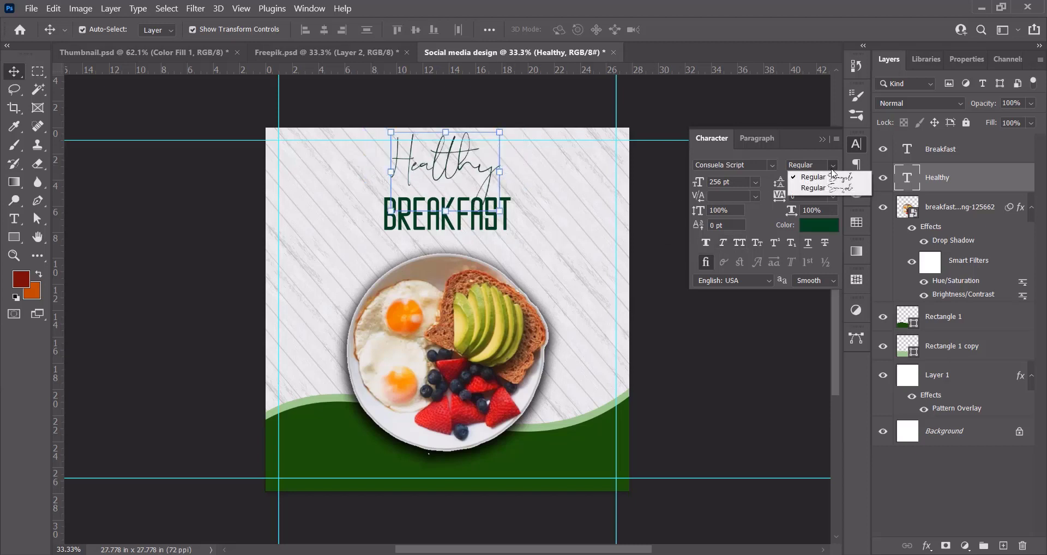
pyautogui.click(826, 175)
pyautogui.click(704, 244)
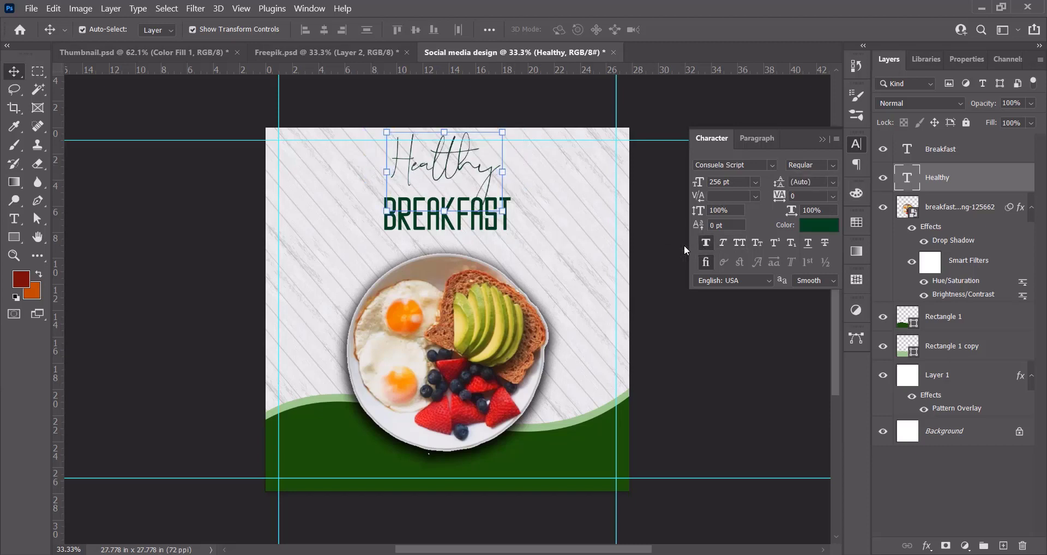
# Reduce the "Healthy" text to 238 pt and lower it so its lower strokes overlap "BREAKFAST".
pyautogui.moveTo(699, 187); pyautogui.dragTo(630, 206)
pyautogui.moveTo(462, 165); pyautogui.dragTo(468, 185)
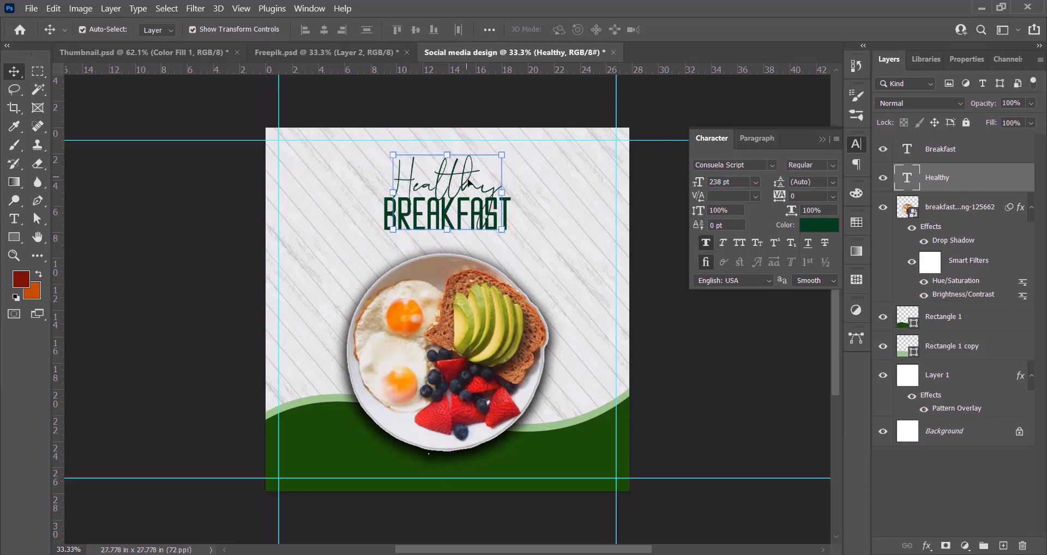
pyautogui.click(858, 166)
# Add a drop shadow to the "Healthy" text with 0 px distance, 1% spread and 29 px size.
pyautogui.click(928, 546)
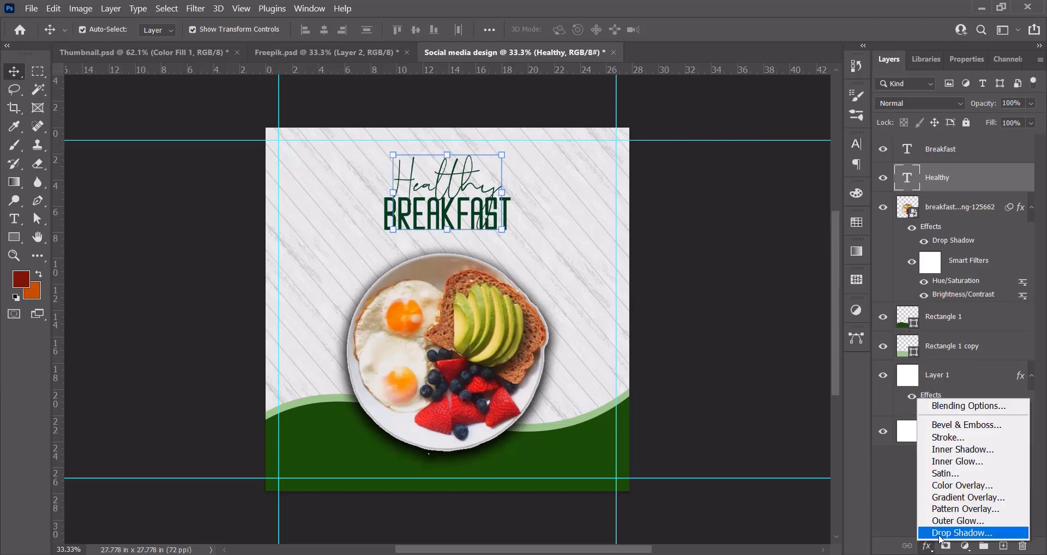
pyautogui.click(935, 534)
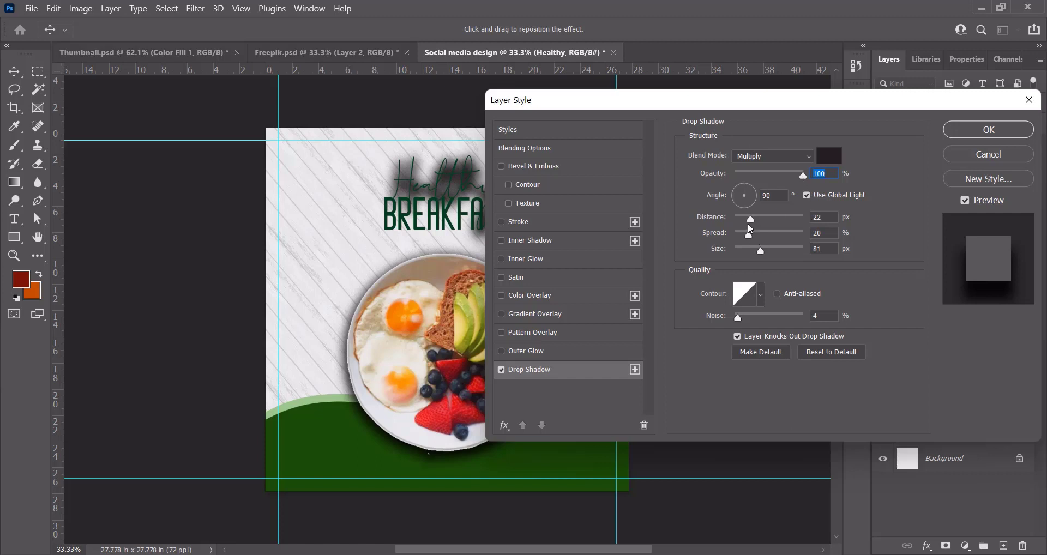
pyautogui.moveTo(748, 223); pyautogui.dragTo(772, 236)
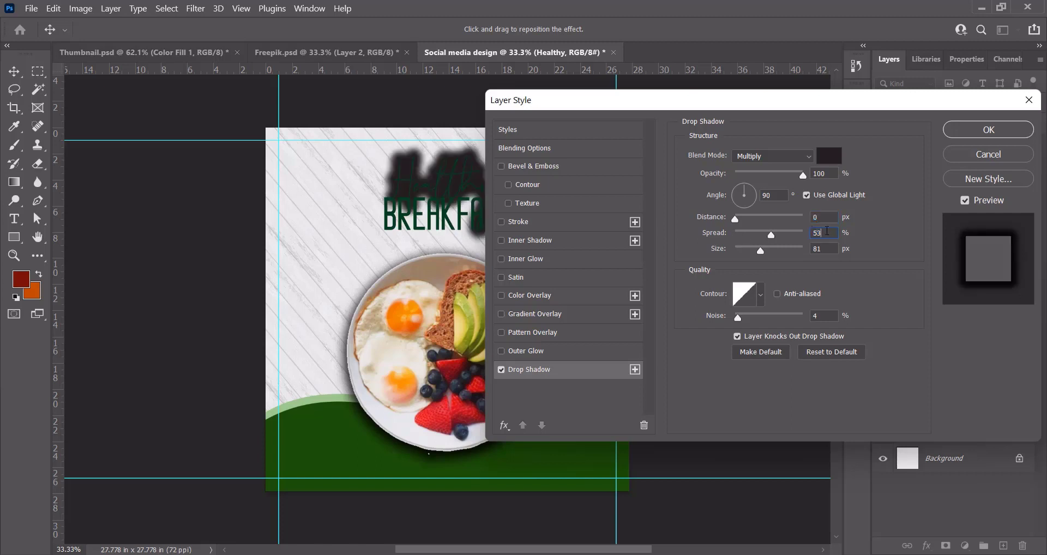
pyautogui.write('1')
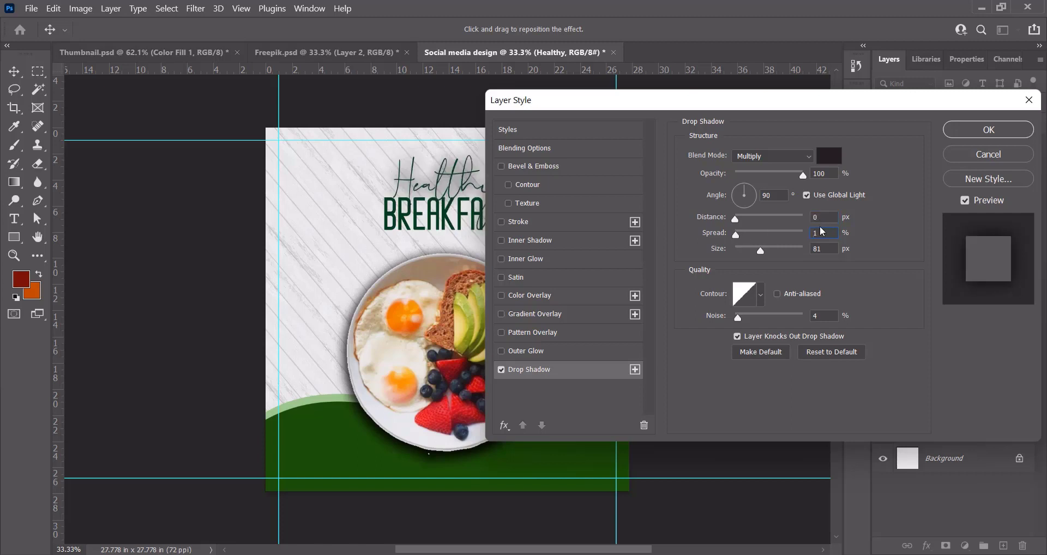
pyautogui.moveTo(761, 247); pyautogui.dragTo(748, 247)
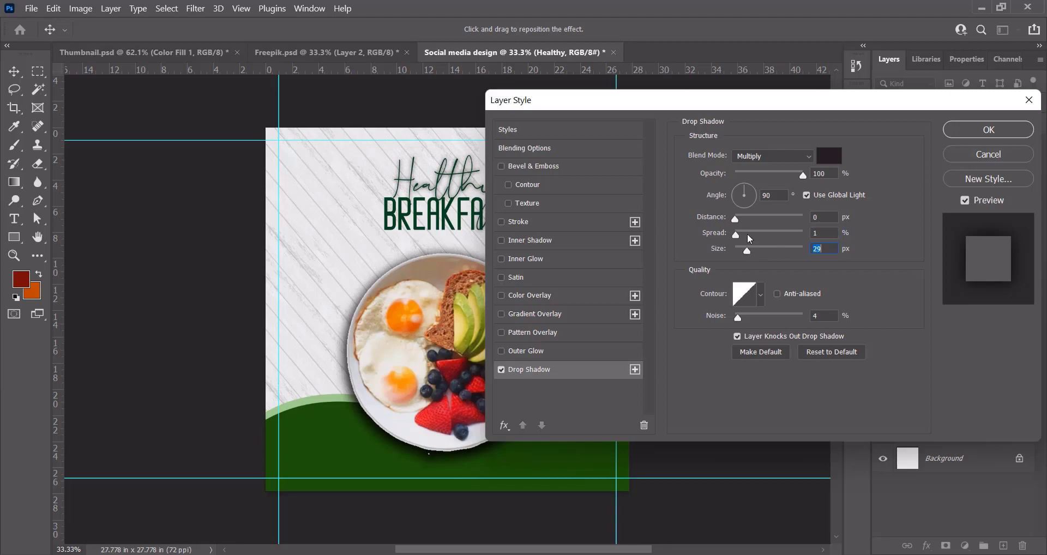
pyautogui.moveTo(748, 108); pyautogui.dragTo(788, 108)
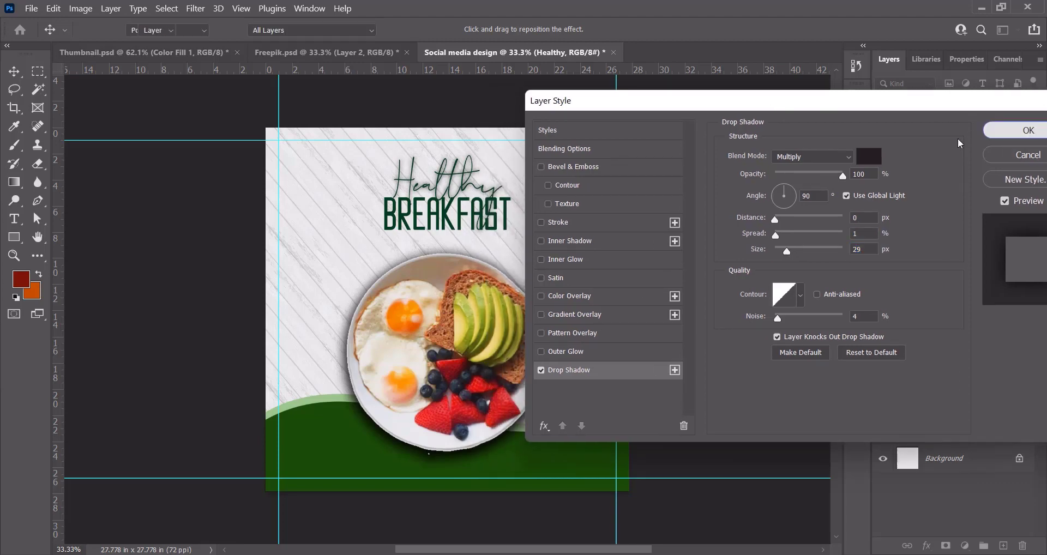
pyautogui.click(1014, 131)
pyautogui.click(605, 243)
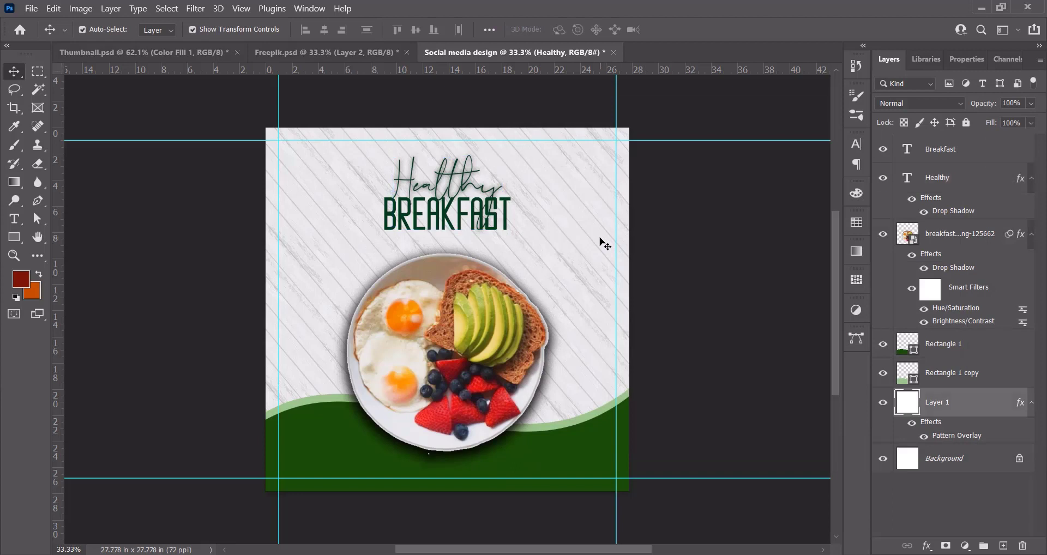
pyautogui.click(705, 307)
# Group the wood-pattern layer with both green wave shapes as "Backgroubnd" and lock the group.
pyautogui.click(590, 222)
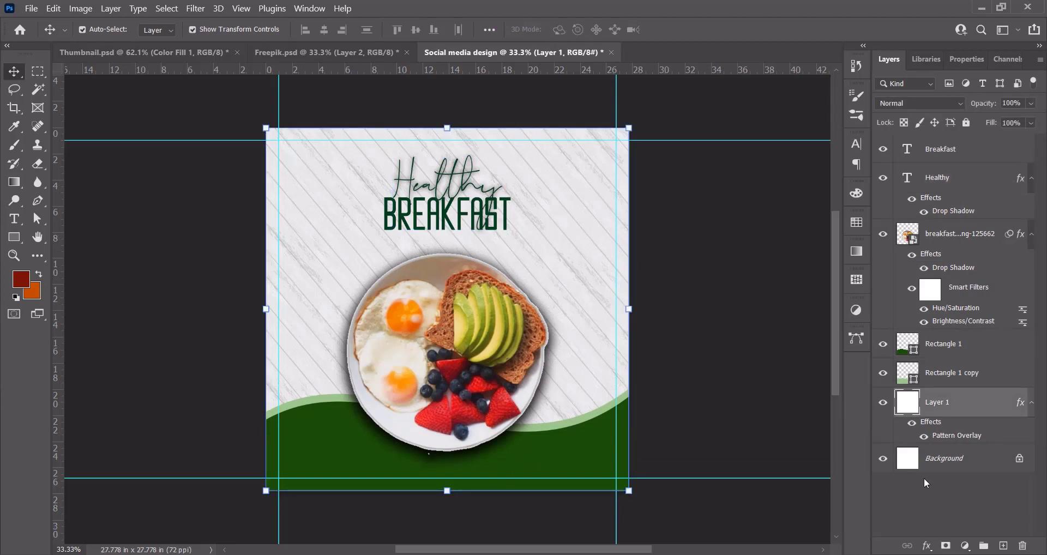
pyautogui.keyDown('shift'); pyautogui.click(954, 351); pyautogui.keyUp('shift')
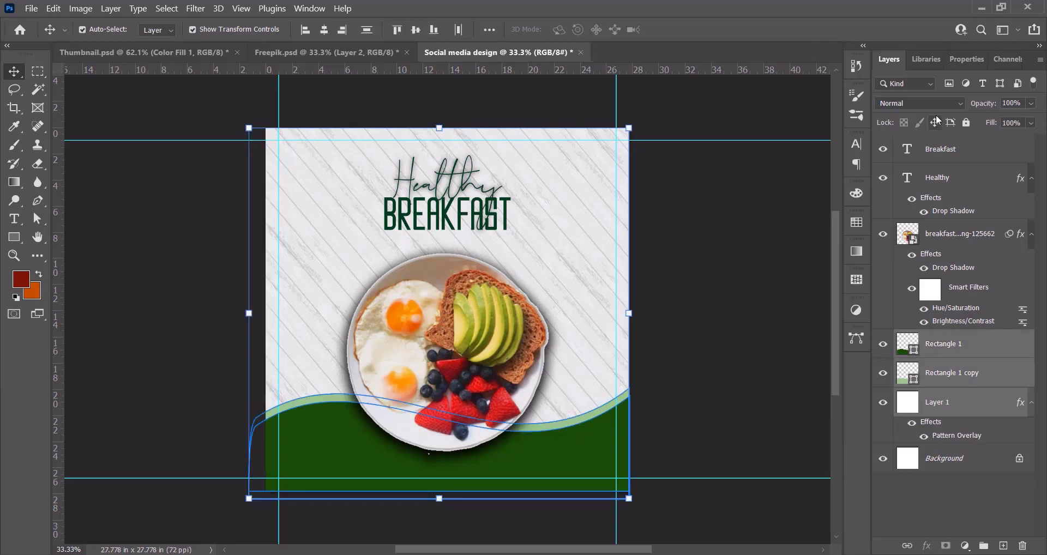
pyautogui.hotkey('ctrl', 'g')
pyautogui.doubleClick(934, 338)
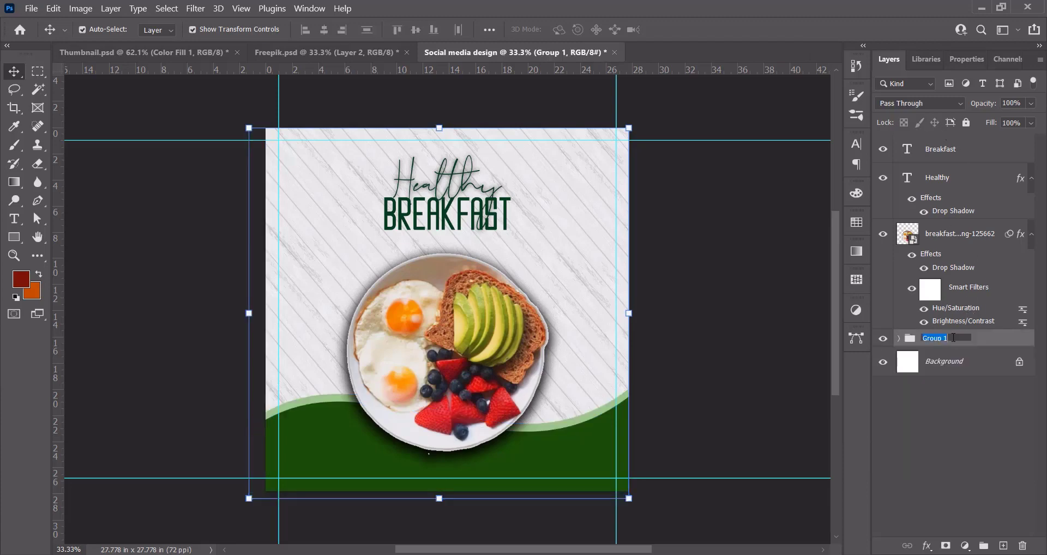
pyautogui.write('Backgroubnd')
pyautogui.press('Return')
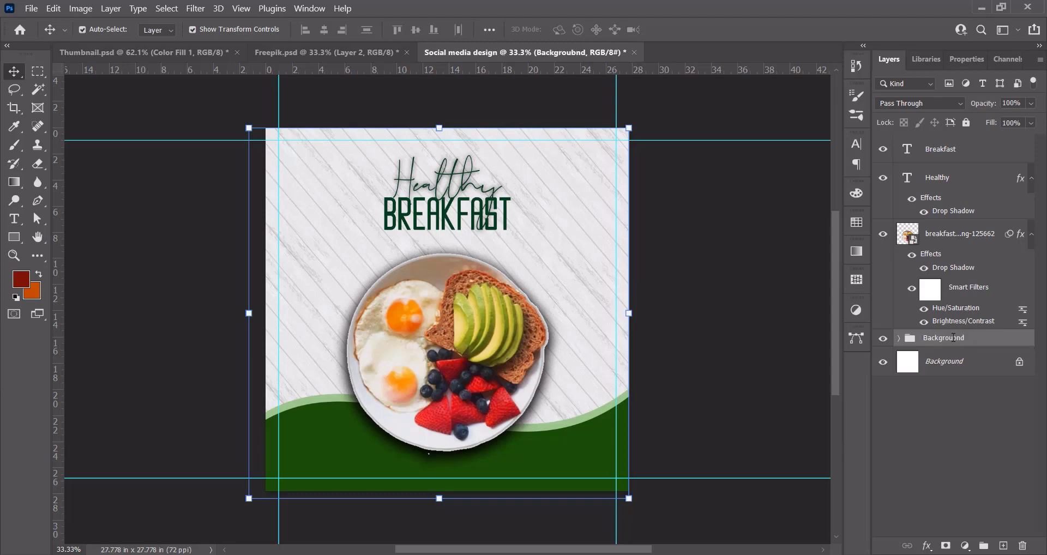
pyautogui.click(966, 123)
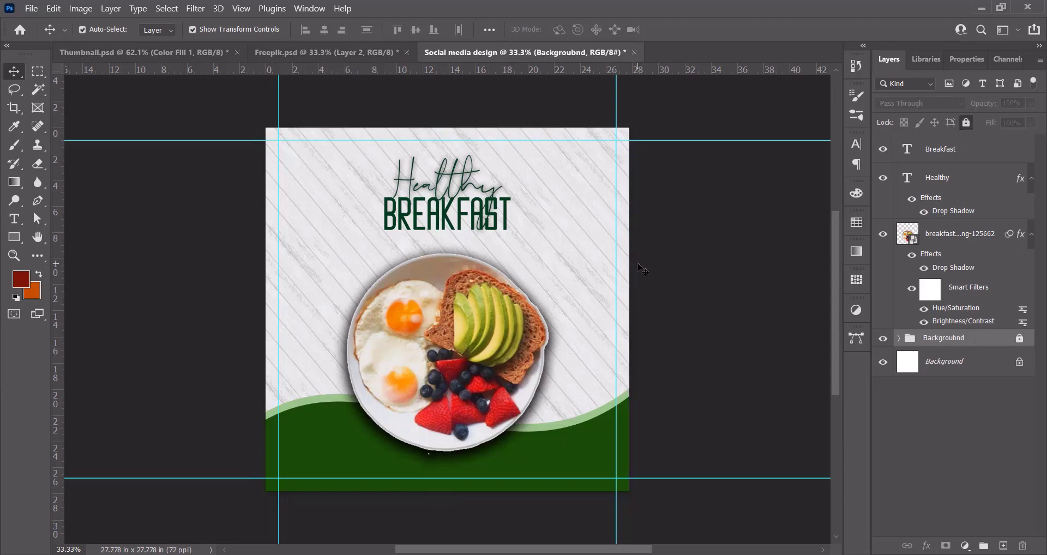
pyautogui.click(584, 523)
# Draw a looped-arrow custom shape about 218 x 247 px beside the plate's right edge and fill it with the dark green.
pyautogui.scroll(4, 507, 493)
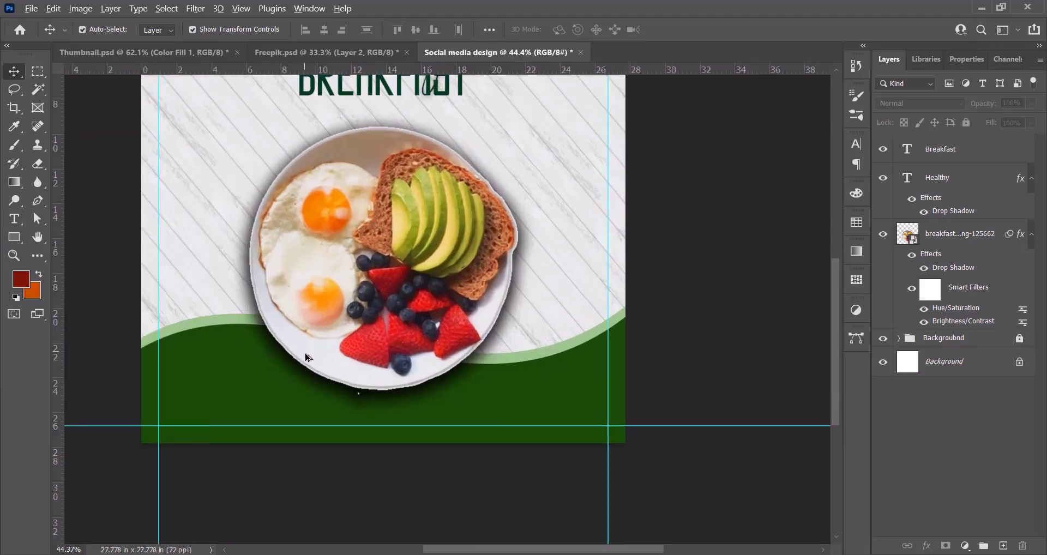
pyautogui.scroll(3, 308, 354)
pyautogui.scroll(-3, 405, 408)
pyautogui.scroll(-1, 409, 415)
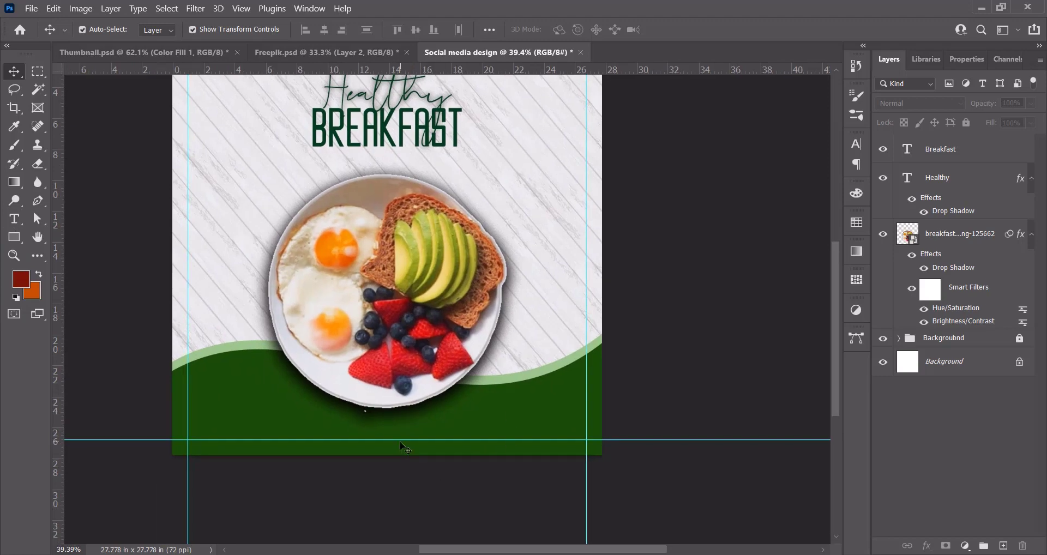
pyautogui.rightClick(22, 240)
pyautogui.click(34, 250)
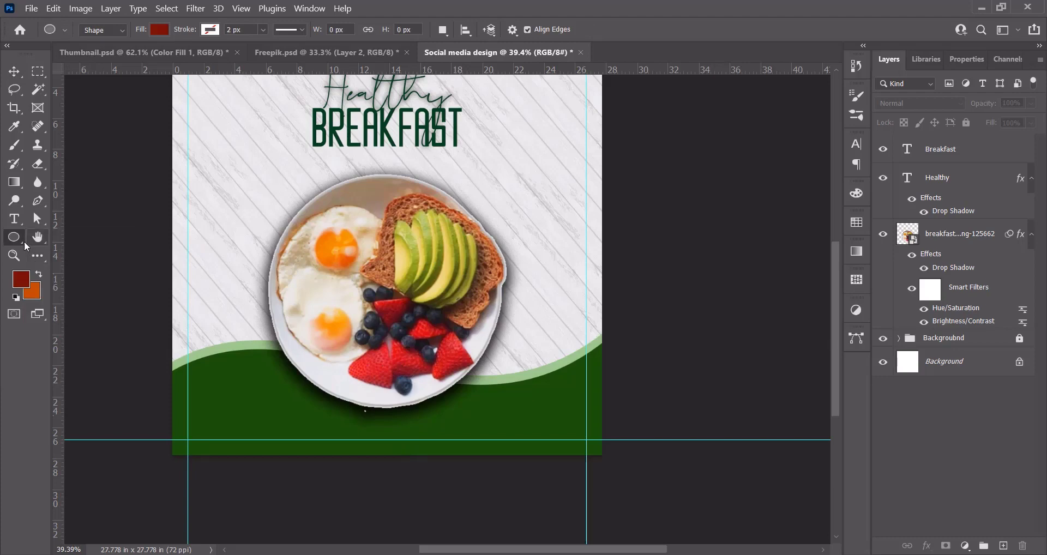
pyautogui.rightClick(18, 239)
pyautogui.click(85, 305)
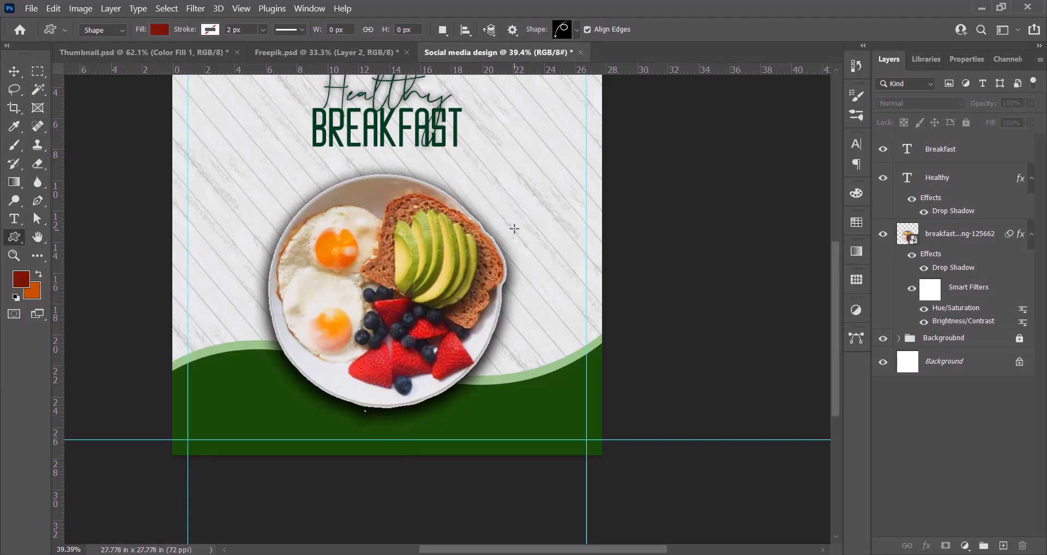
pyautogui.moveTo(513, 267); pyautogui.dragTo(574, 215)
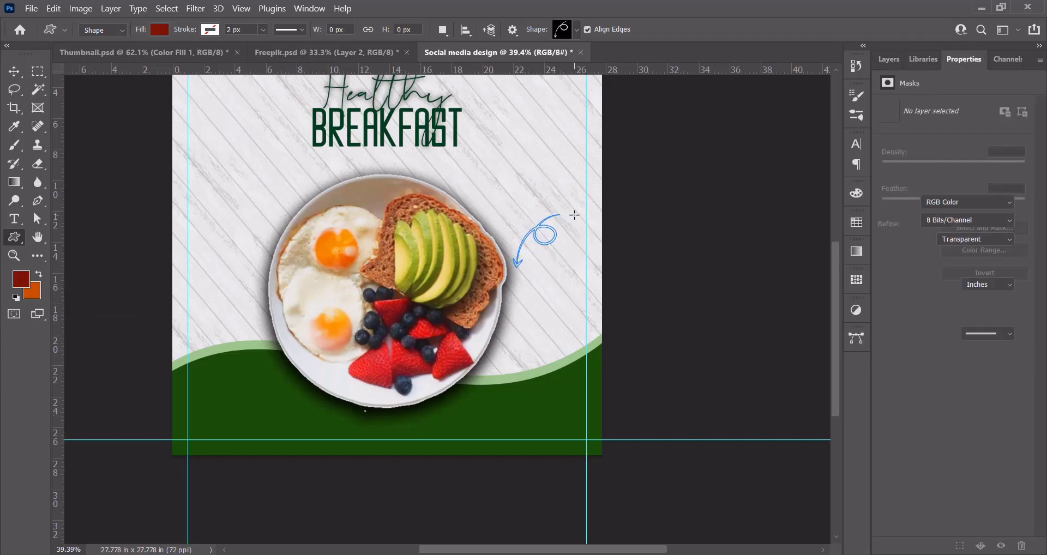
pyautogui.click(924, 211)
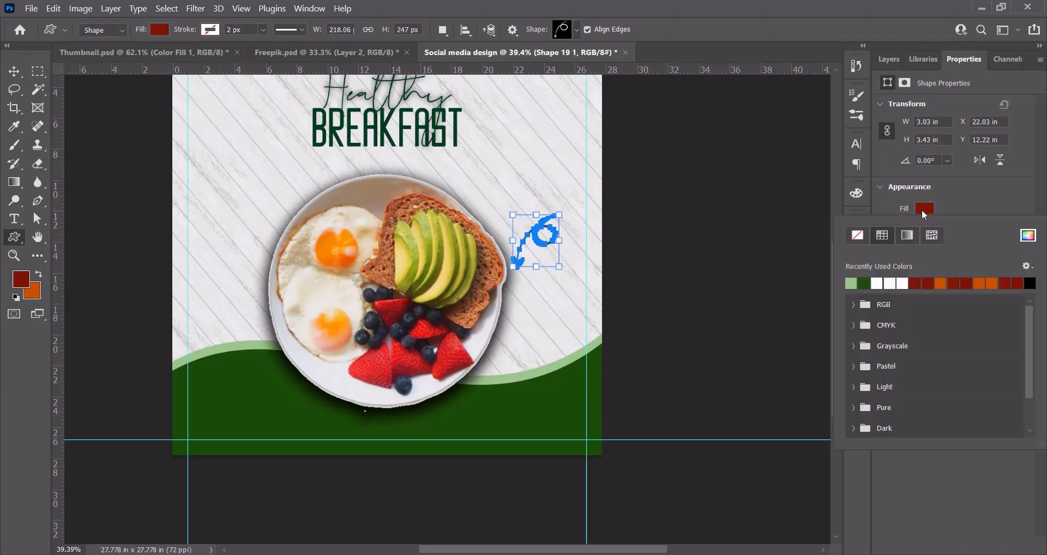
pyautogui.click(865, 283)
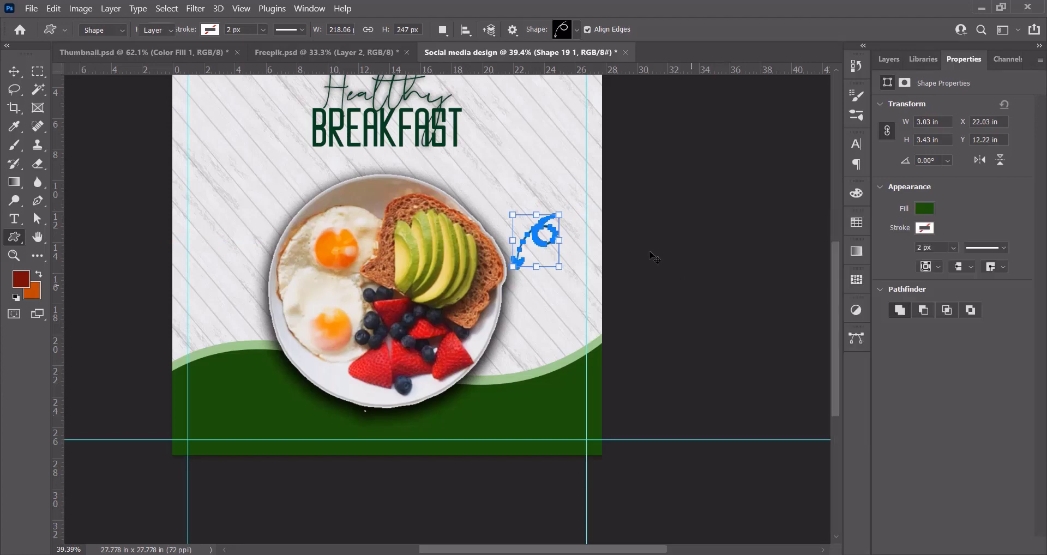
# Flip the looped arrow both horizontally and vertically so it points up and away from the plate, and shift it slightly closer to the plate.
pyautogui.press('v')
pyautogui.moveTo(566, 205); pyautogui.dragTo(490, 295)
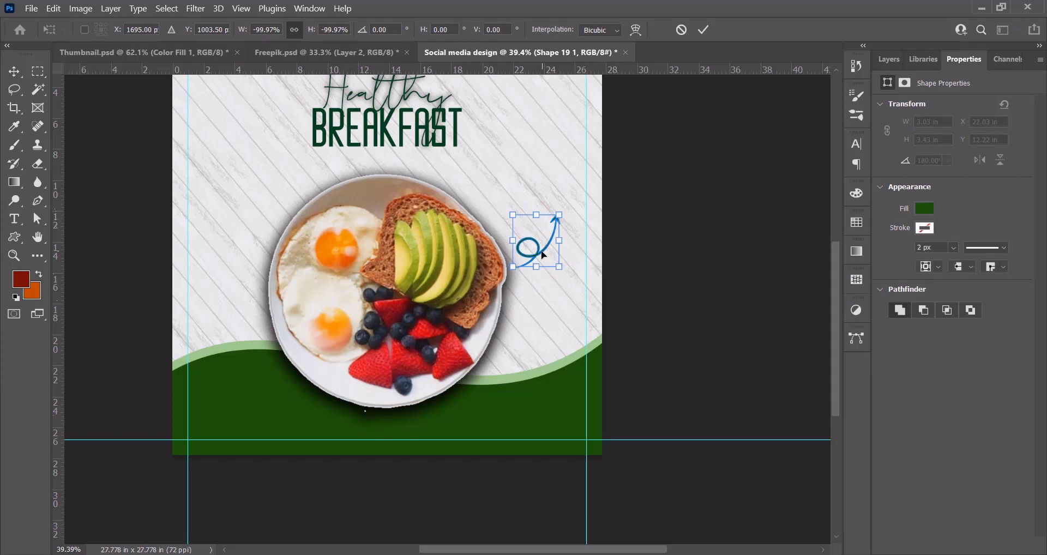
pyautogui.moveTo(544, 255); pyautogui.dragTo(538, 255)
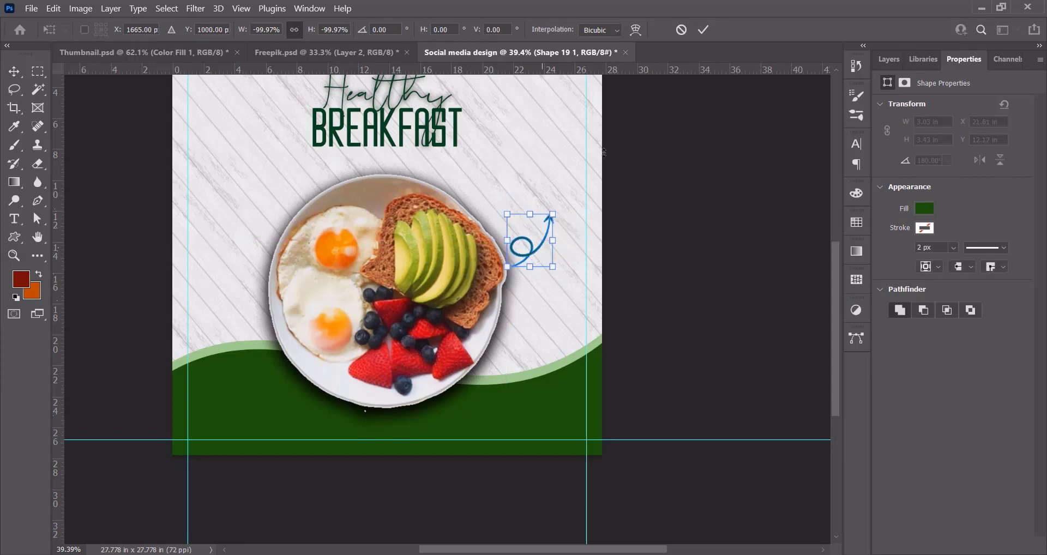
pyautogui.click(703, 30)
pyautogui.click(673, 182)
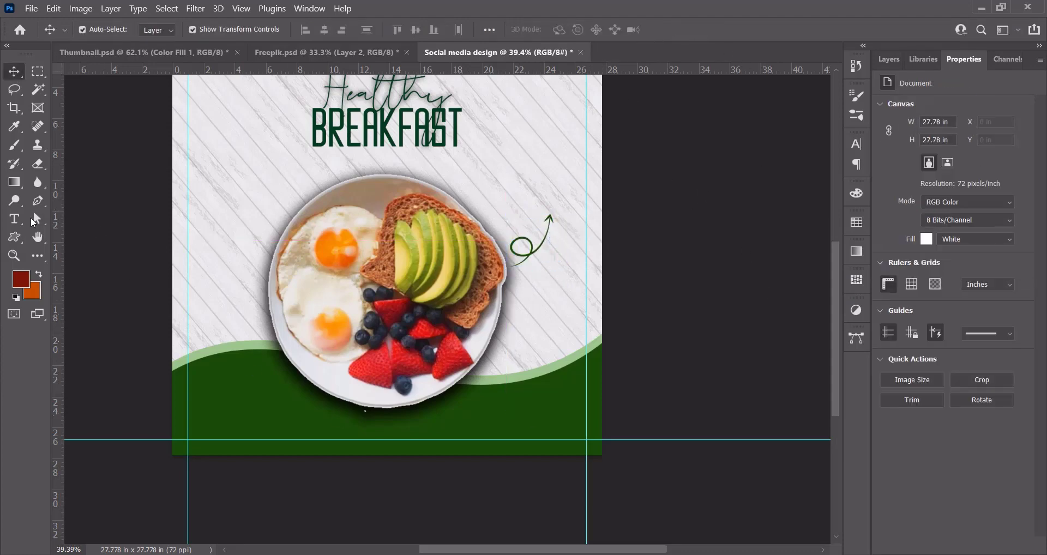
# Draw a white globe custom shape about 73 x 73 px on the dark green wave, just above the lower margin guide.
pyautogui.click(14, 236)
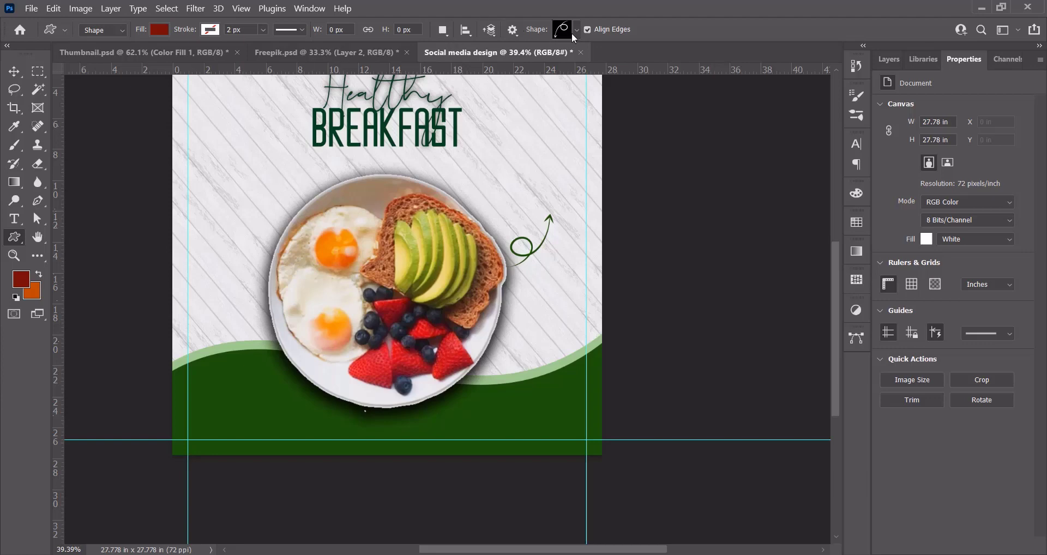
pyautogui.click(574, 31)
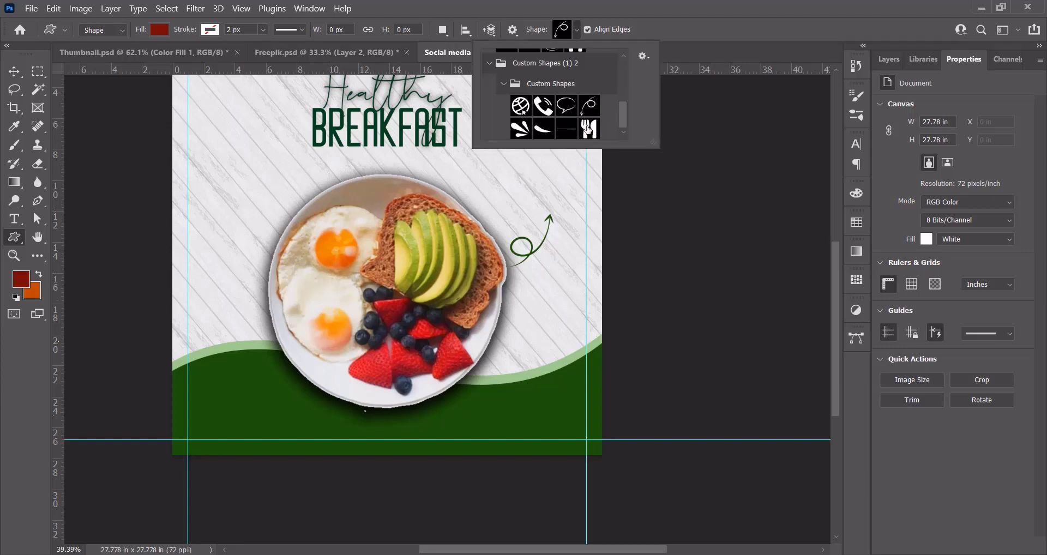
pyautogui.click(522, 106)
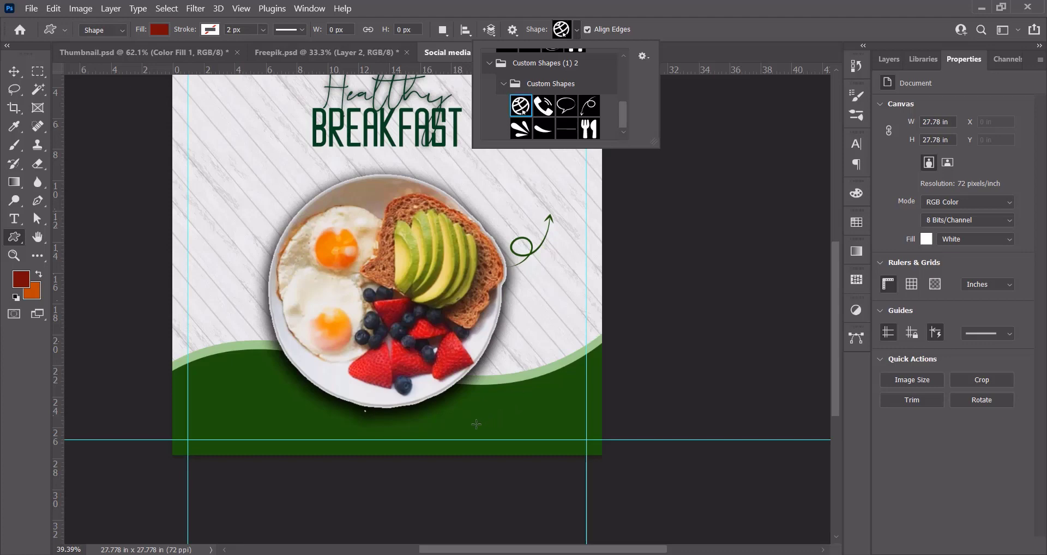
pyautogui.moveTo(476, 424); pyautogui.dragTo(491, 437)
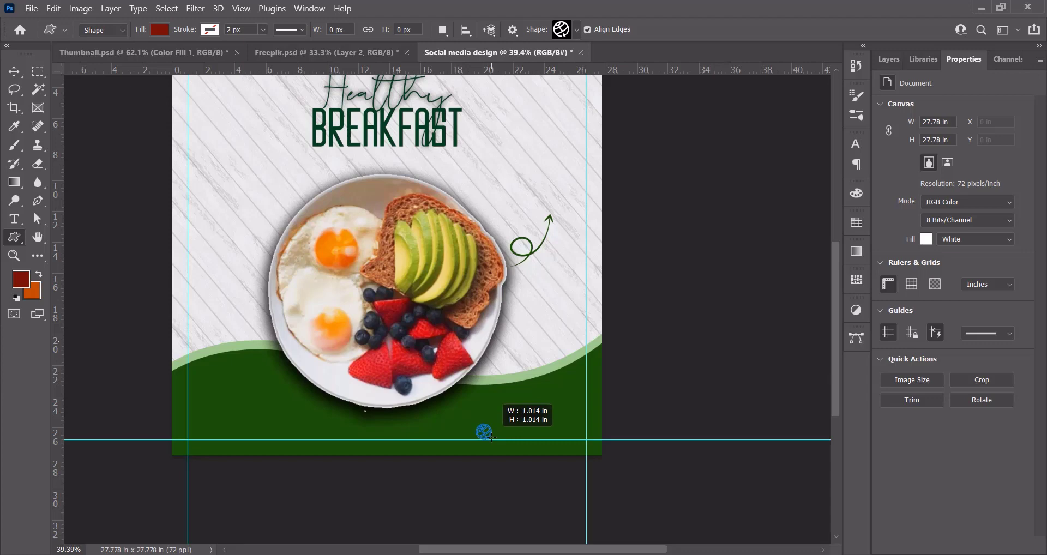
pyautogui.moveTo(491, 436); pyautogui.dragTo(493, 438)
pyautogui.scroll(2, 485, 453)
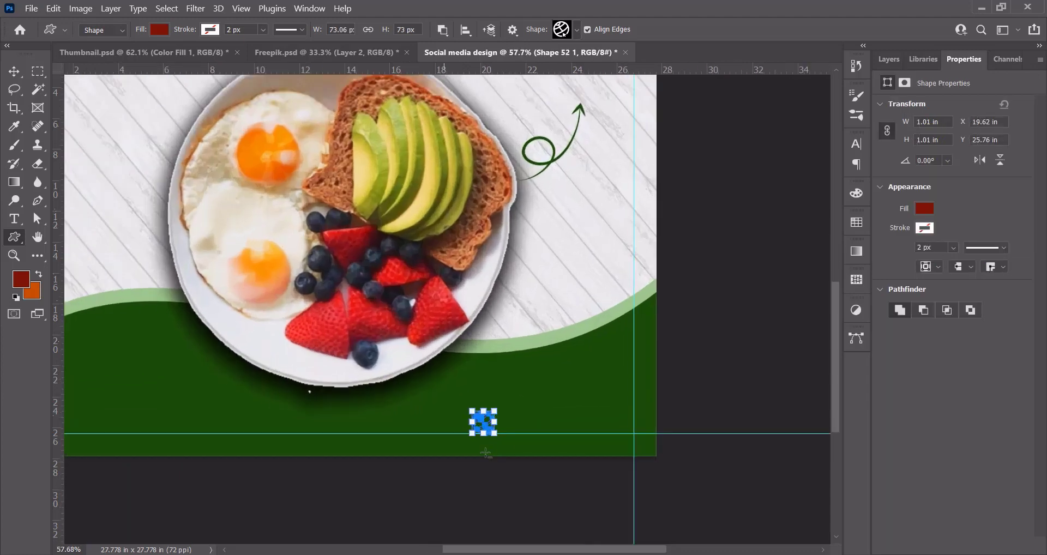
pyautogui.scroll(1, 486, 453)
pyautogui.click(923, 210)
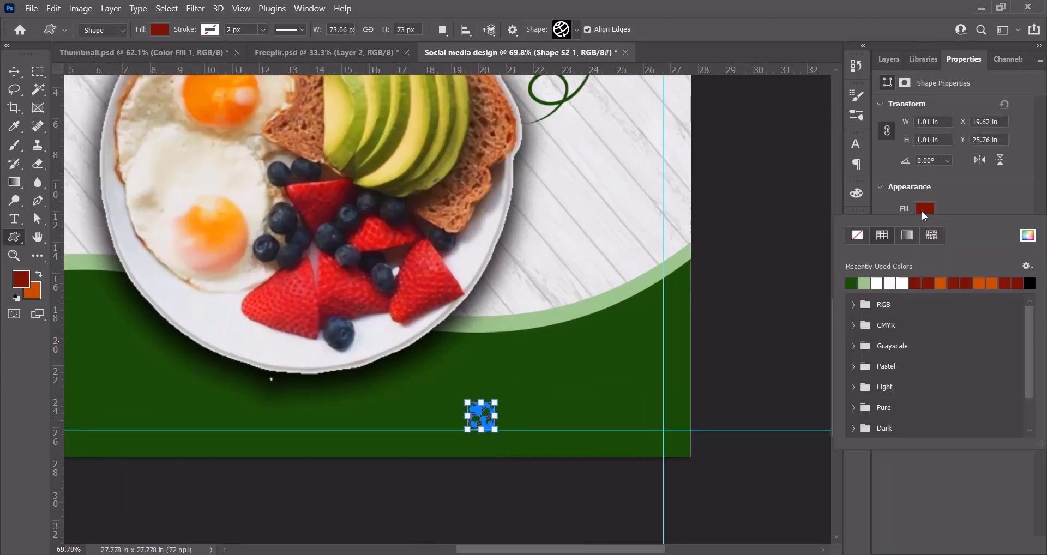
pyautogui.click(879, 283)
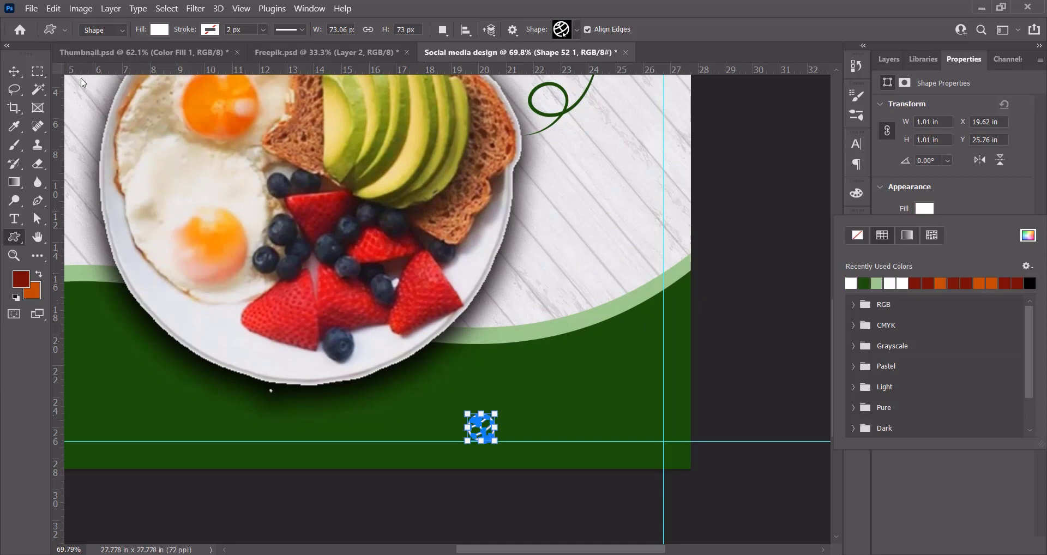
# Move the globe icon left along the lower margin guide to X 18.81 in.
pyautogui.click(15, 70)
pyautogui.moveTo(481, 431); pyautogui.dragTo(464, 426)
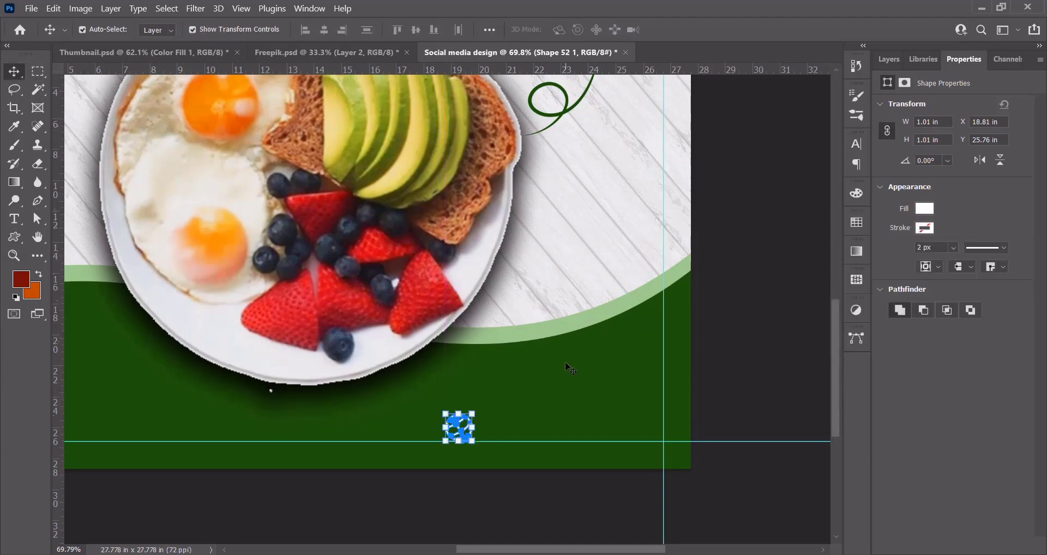
pyautogui.click(553, 290)
pyautogui.click(15, 220)
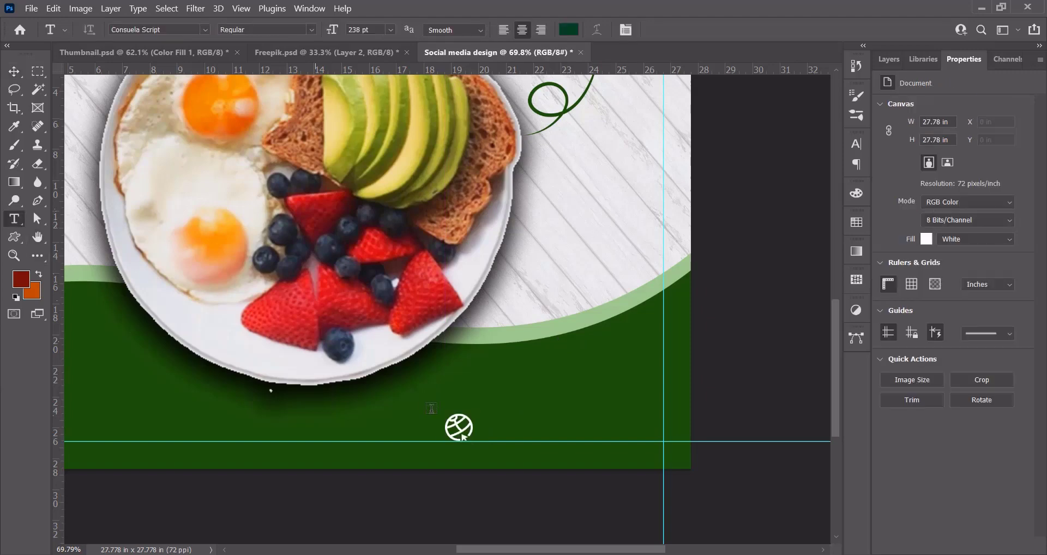
pyautogui.click(502, 423)
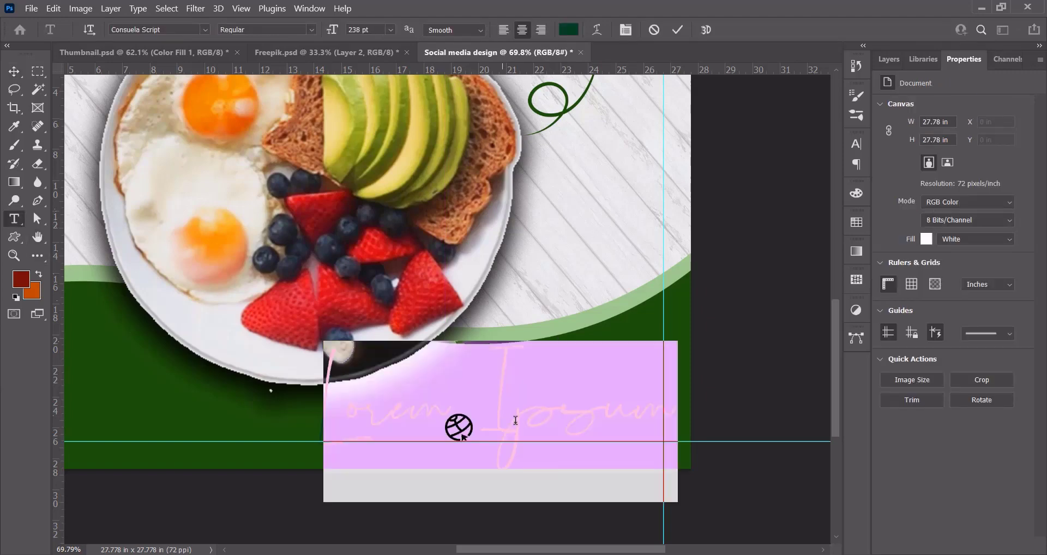
pyautogui.write('www.y')
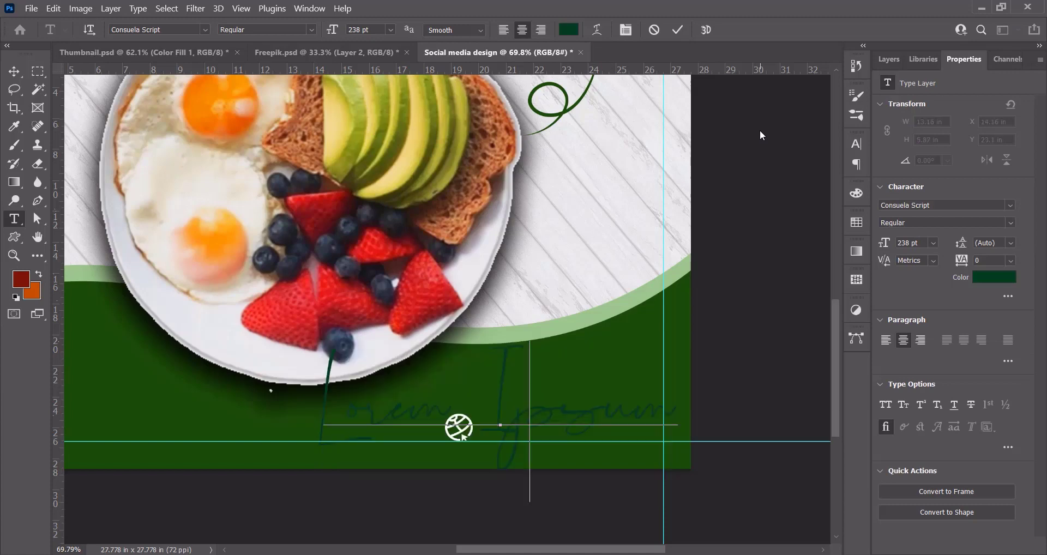
pyautogui.write('ourwe')
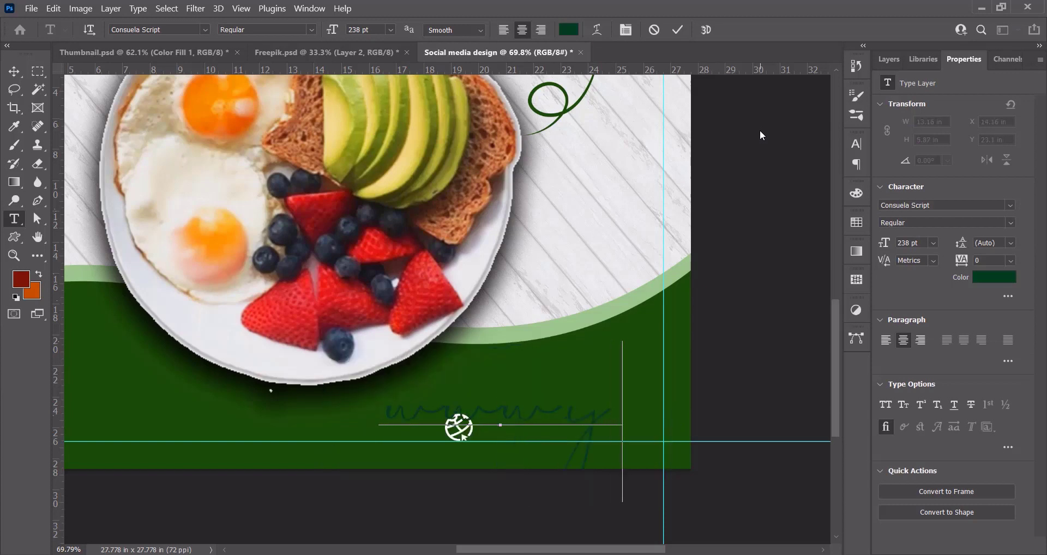
pyautogui.write('bs')
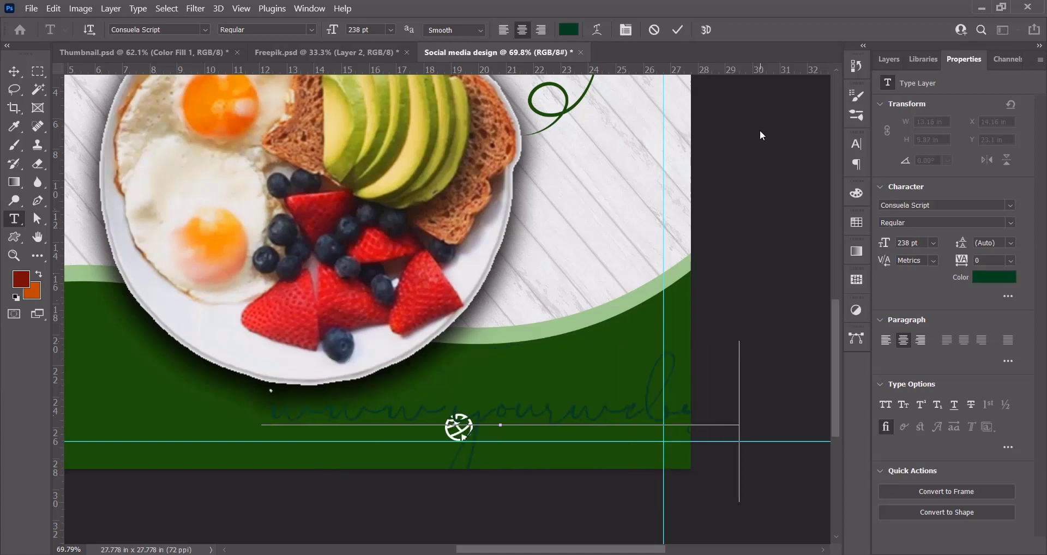
pyautogui.write('it')
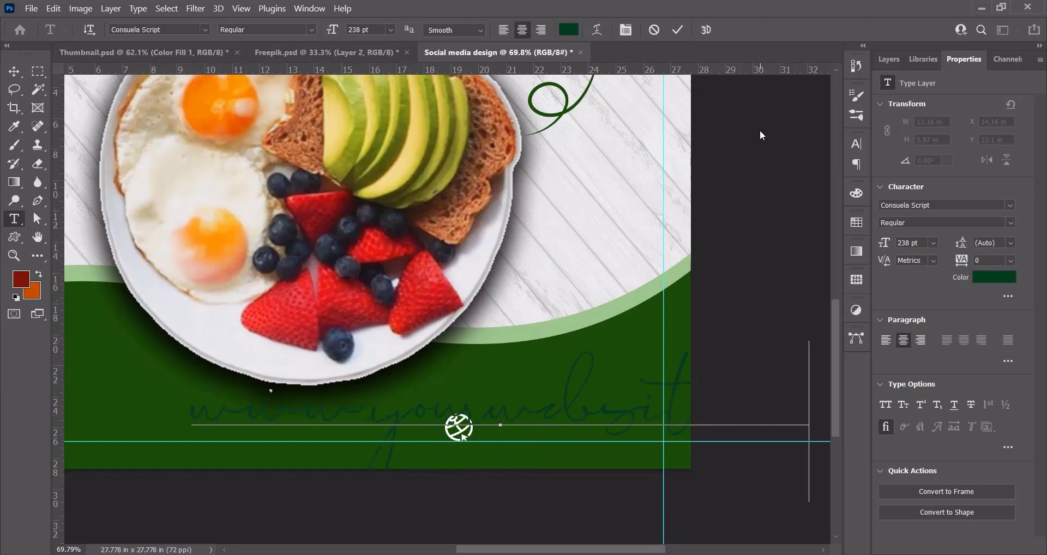
pyautogui.click(677, 29)
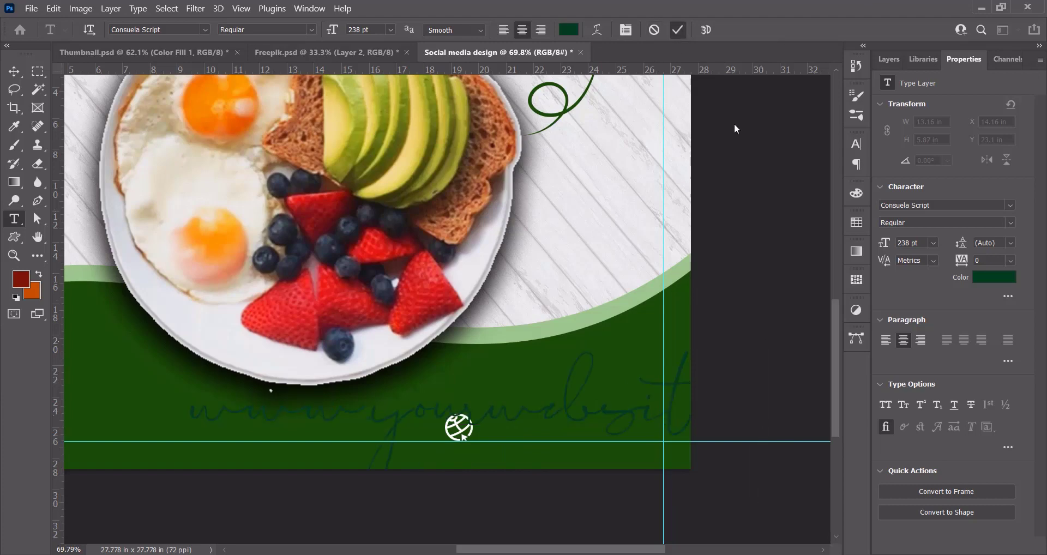
# Set the website text's font to Montserrat SemiBold and turn off faux bold.
pyautogui.click(857, 144)
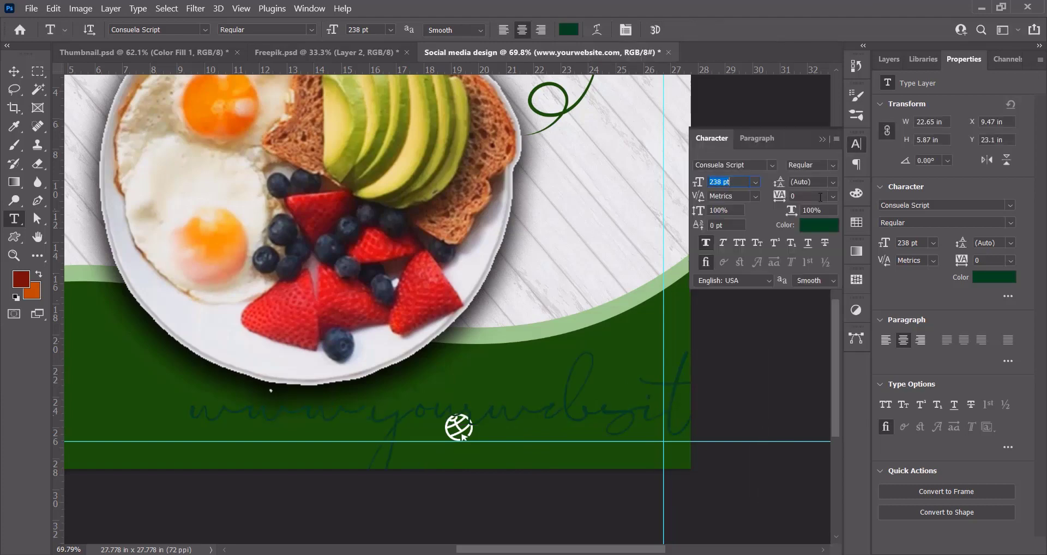
pyautogui.click(823, 140)
pyautogui.press('v')
pyautogui.moveTo(556, 408); pyautogui.dragTo(482, 411)
pyautogui.click(857, 144)
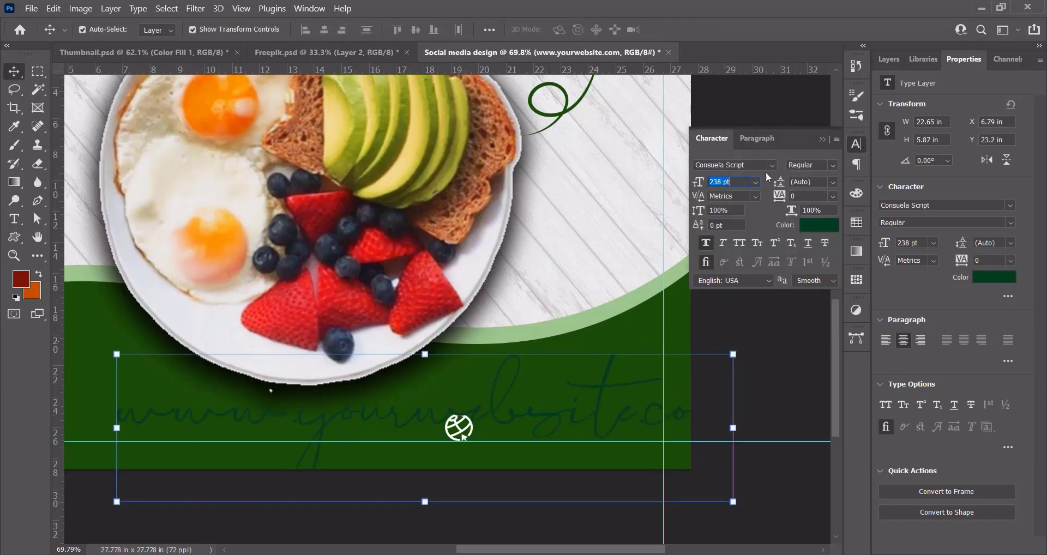
pyautogui.click(772, 166)
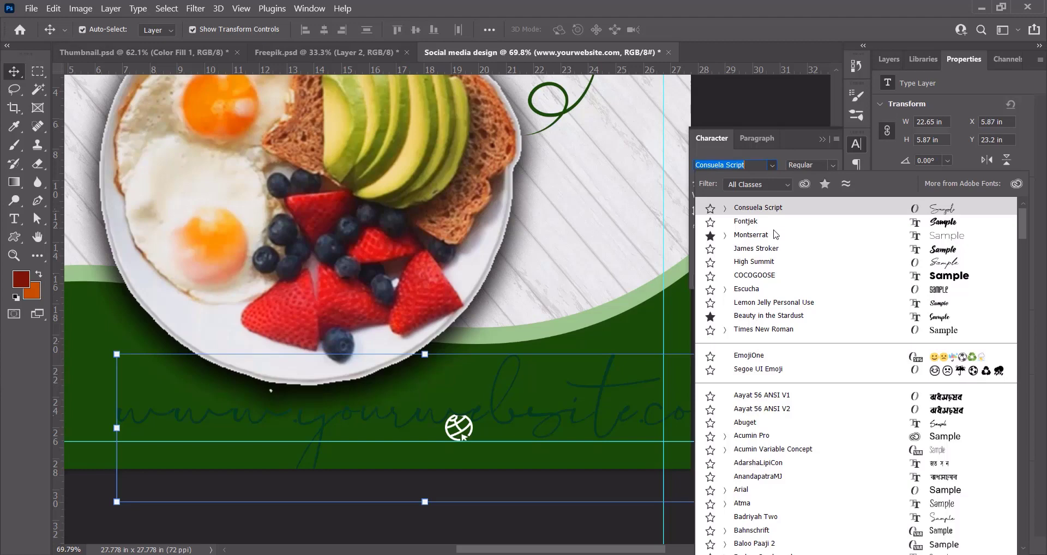
pyautogui.click(776, 235)
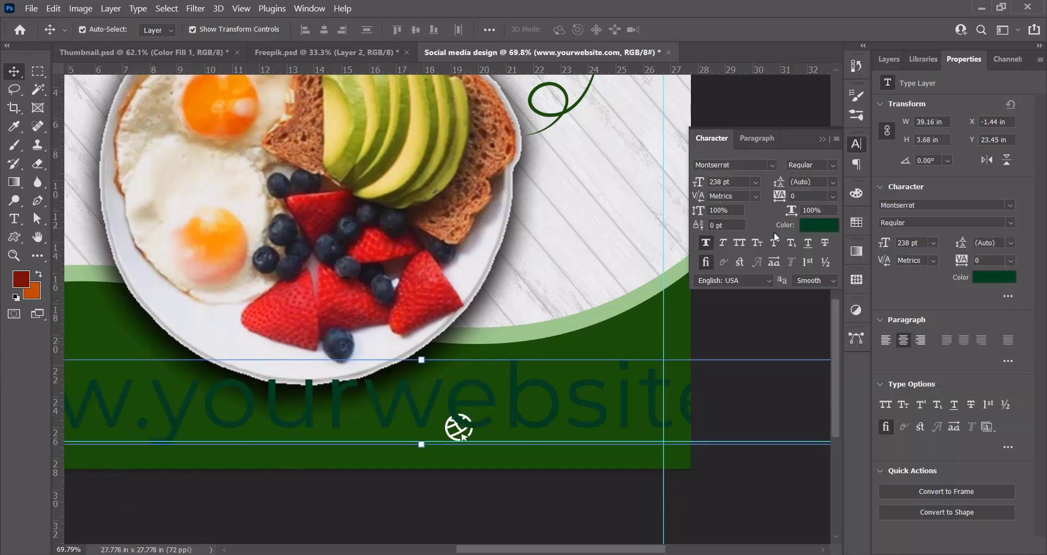
pyautogui.click(818, 166)
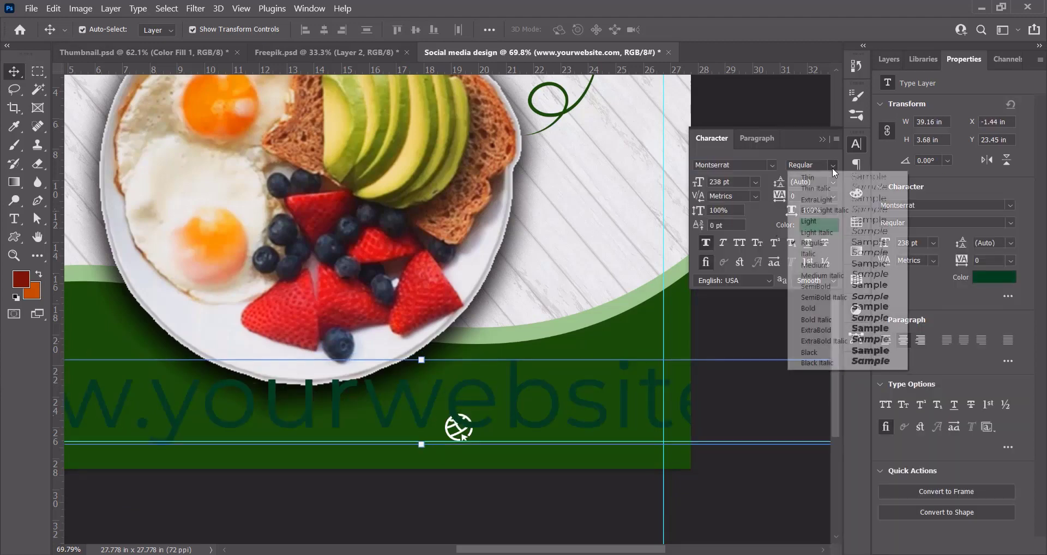
pyautogui.click(822, 288)
pyautogui.click(707, 245)
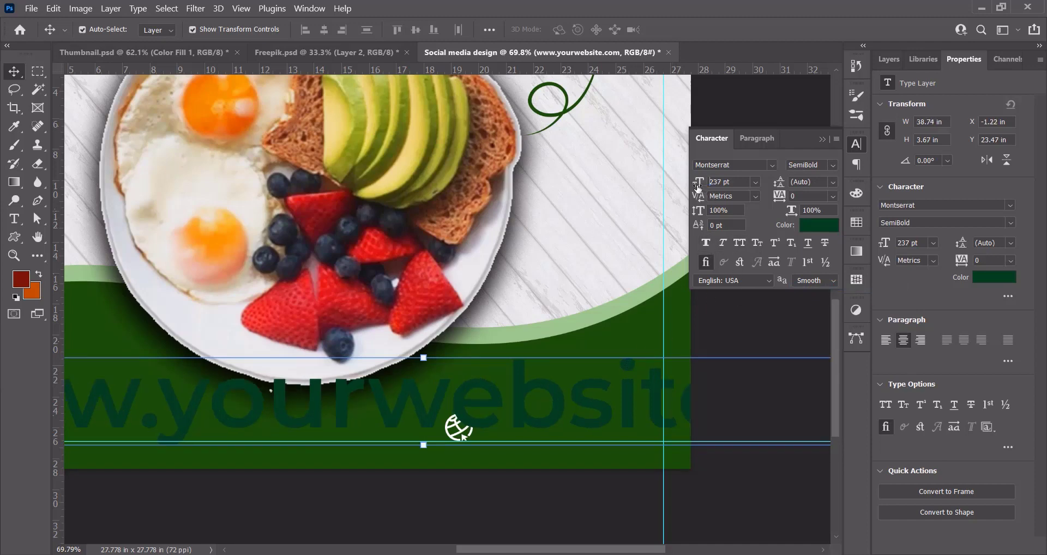
# Reduce the website text to 42 pt and place it between the globe icon and the right margin guide.
pyautogui.moveTo(699, 183); pyautogui.dragTo(578, 314)
pyautogui.moveTo(483, 408); pyautogui.dragTo(597, 423)
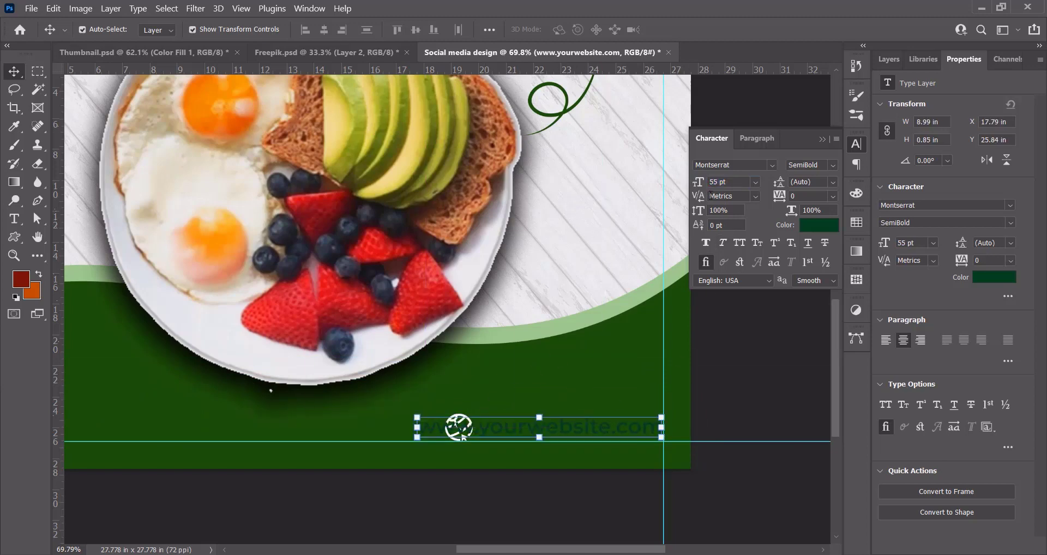
pyautogui.moveTo(702, 189); pyautogui.dragTo(681, 189)
pyautogui.moveTo(571, 433); pyautogui.dragTo(599, 434)
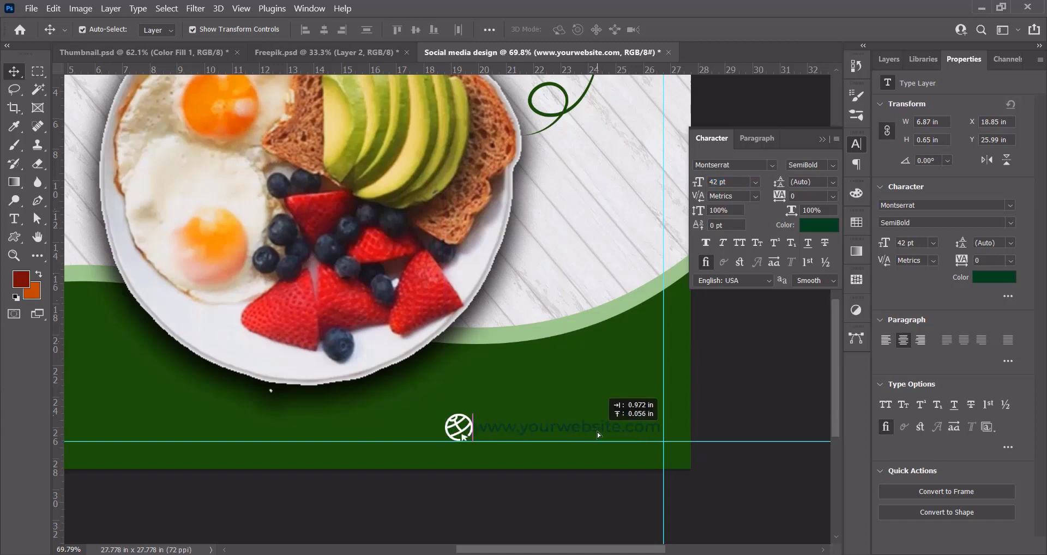
# Change the website text's color to white.
pyautogui.click(819, 225)
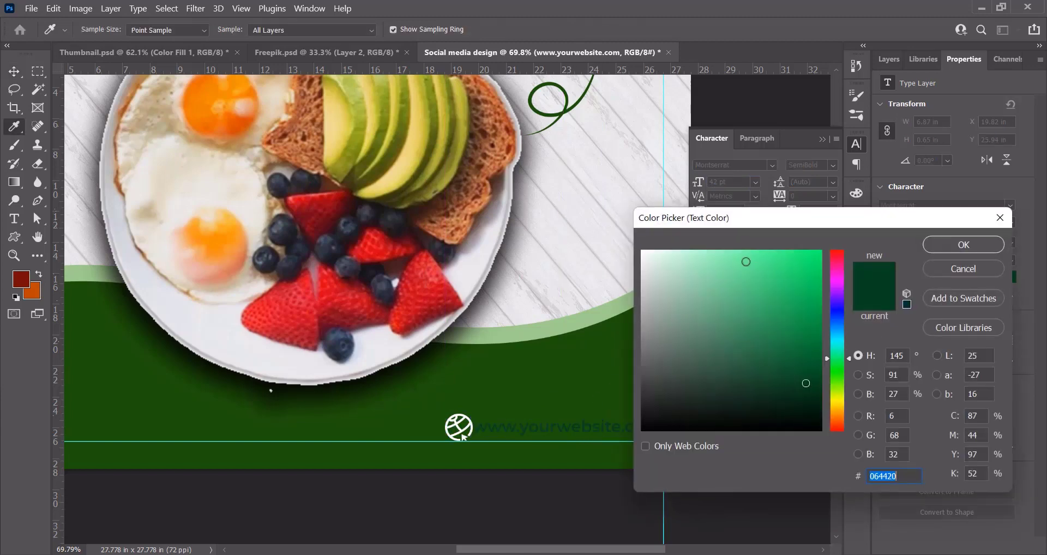
pyautogui.moveTo(745, 262); pyautogui.dragTo(631, 249)
pyautogui.click(964, 245)
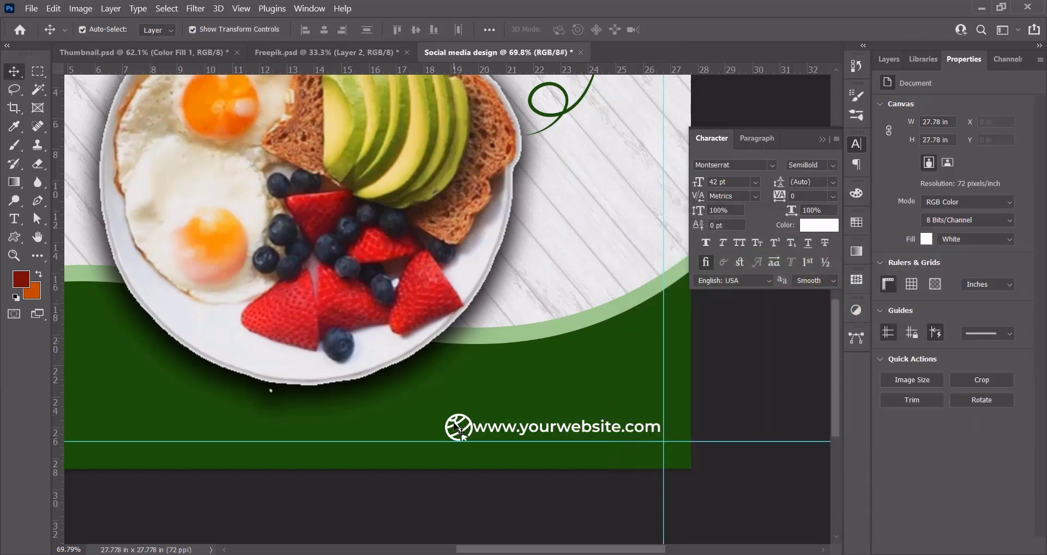
# Shift the globe icon left to X 18.53 in and align its vertical center with the website text.
pyautogui.click(463, 437)
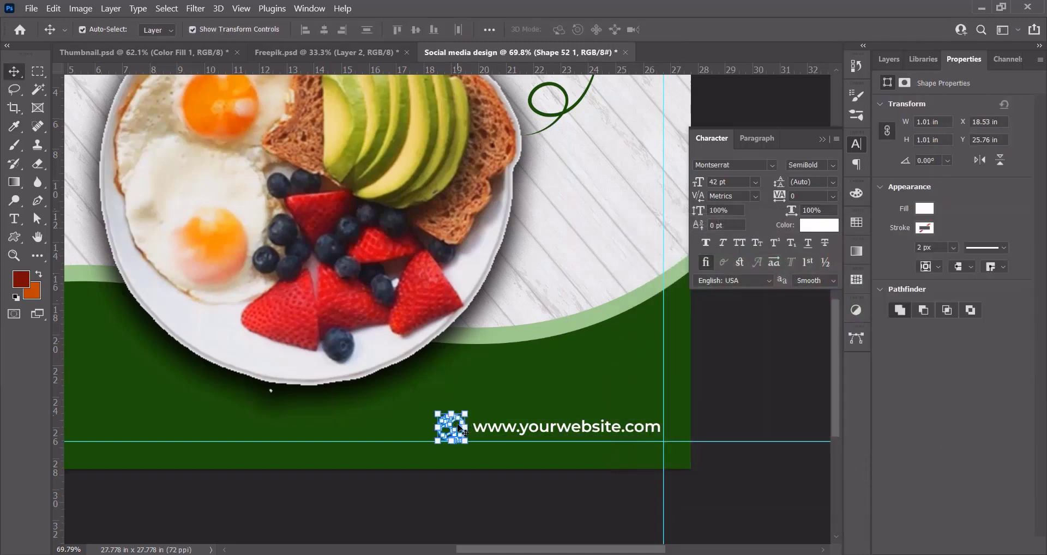
pyautogui.moveTo(430, 406); pyautogui.dragTo(662, 442)
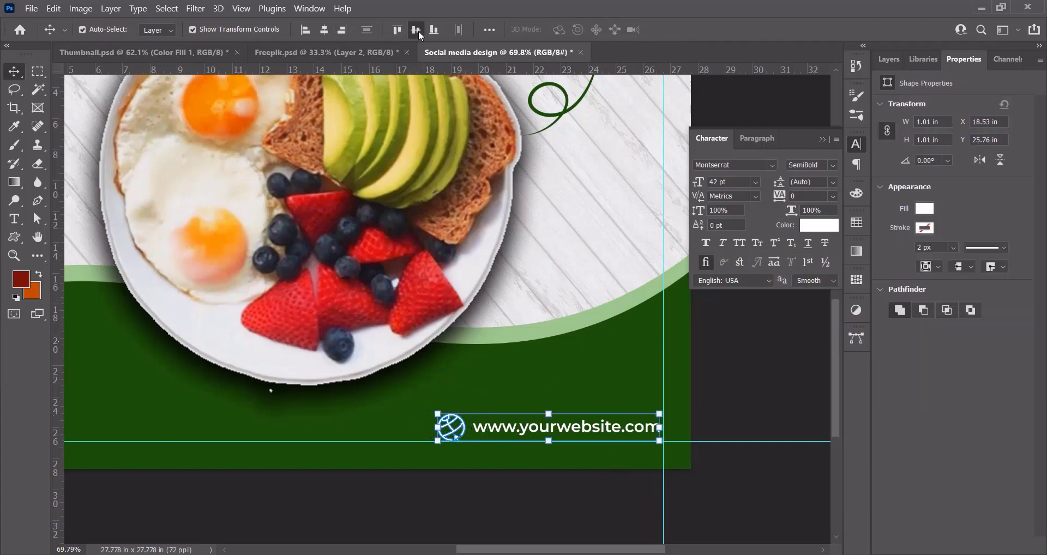
pyautogui.click(561, 305)
# Draw a phone custom shape about 52 x 52 px where the left and lower margin guides meet.
pyautogui.scroll(-3, 551, 340)
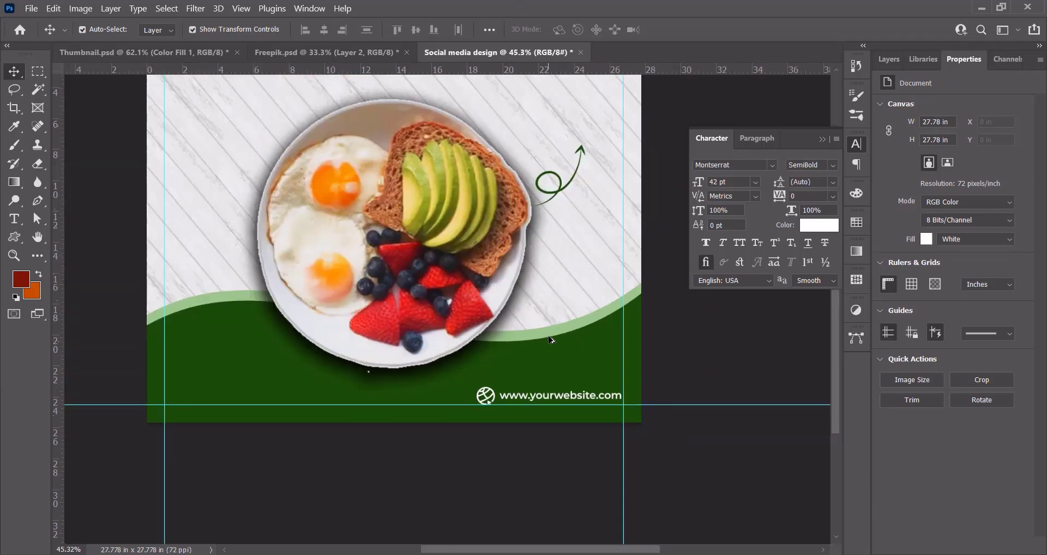
pyautogui.moveTo(402, 380); pyautogui.dragTo(519, 410)
pyautogui.scroll(1, 390, 426)
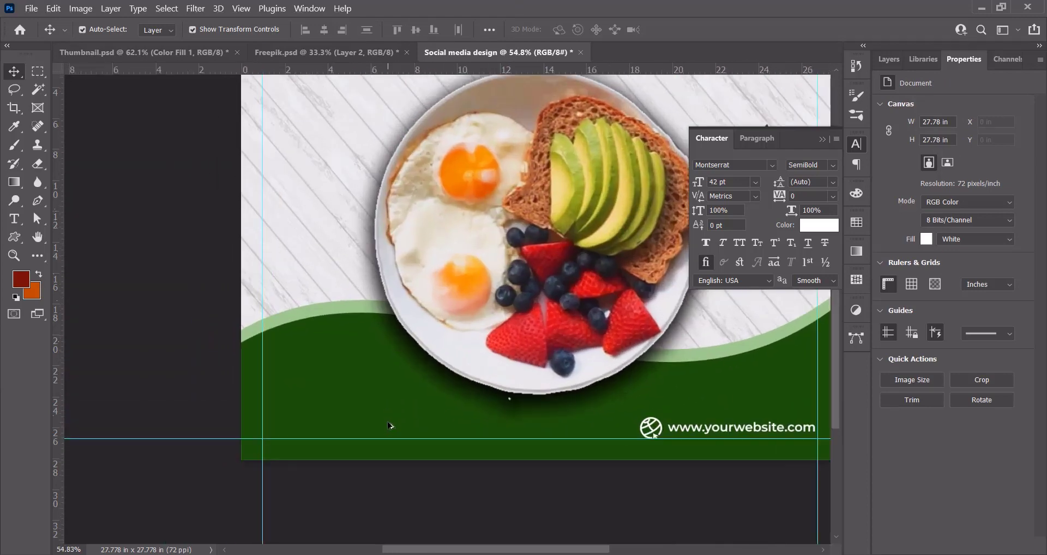
pyautogui.click(13, 237)
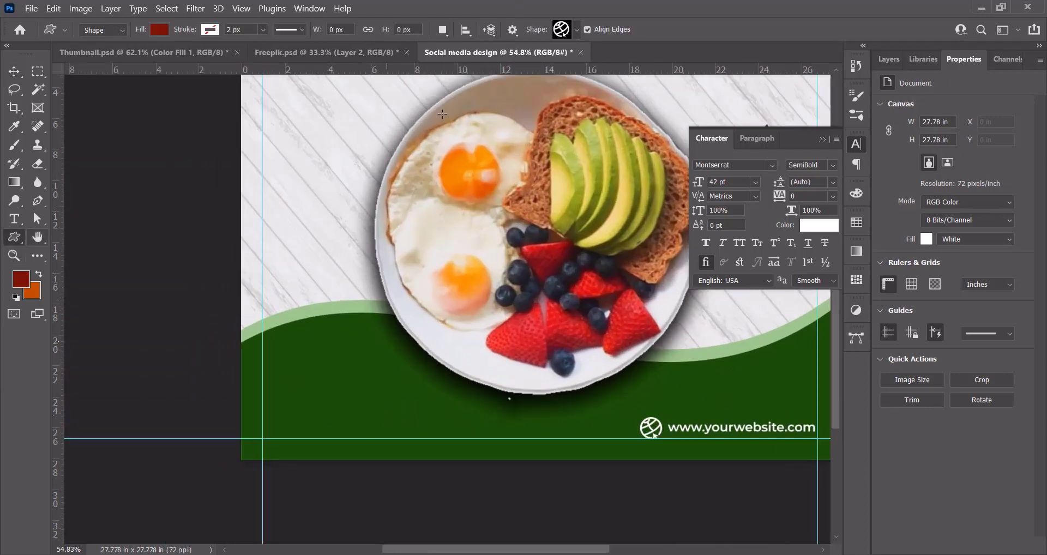
pyautogui.click(577, 29)
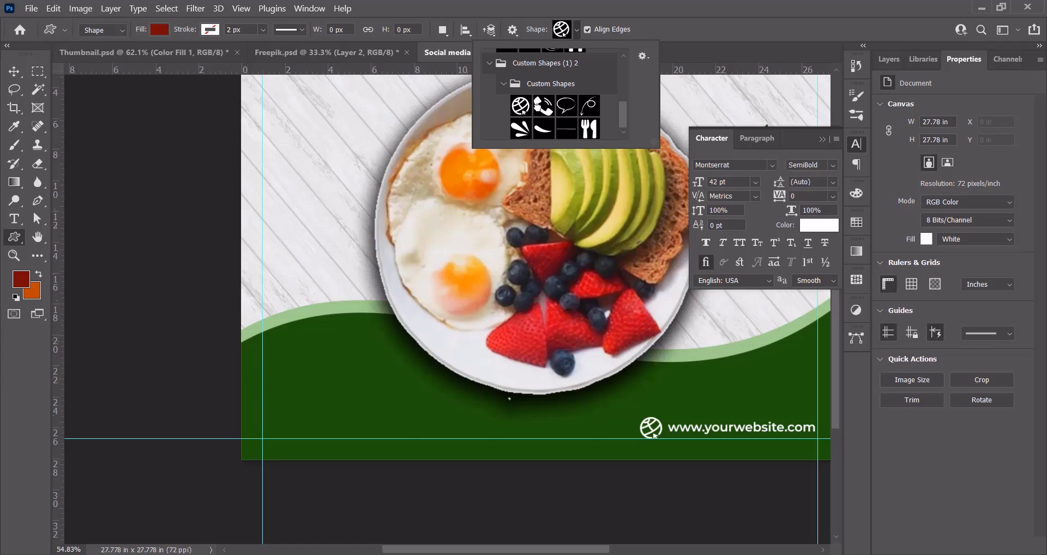
pyautogui.click(543, 107)
pyautogui.moveTo(265, 423); pyautogui.dragTo(290, 436)
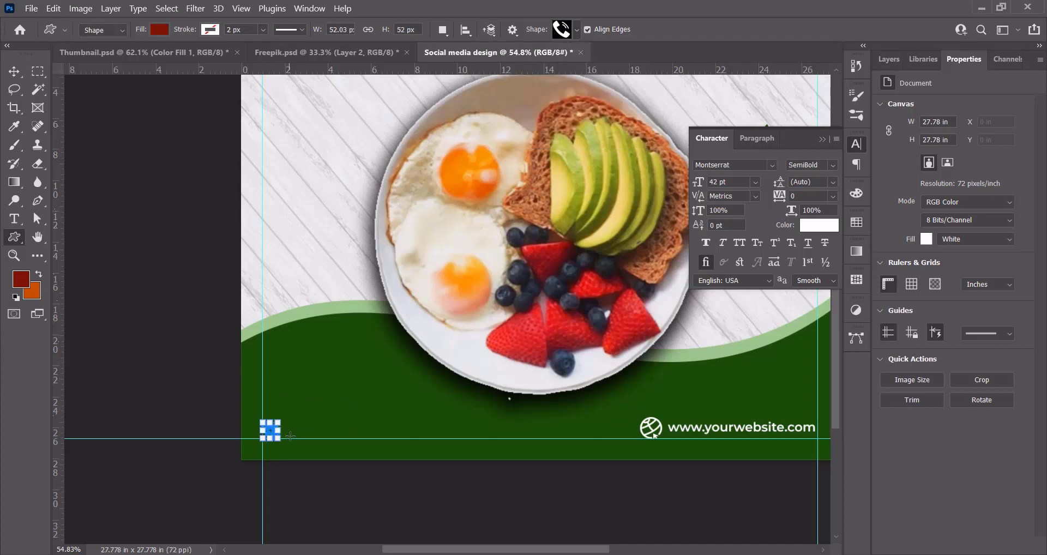
# Fill the phone icon with the dark green used for the wave.
pyautogui.click(925, 208)
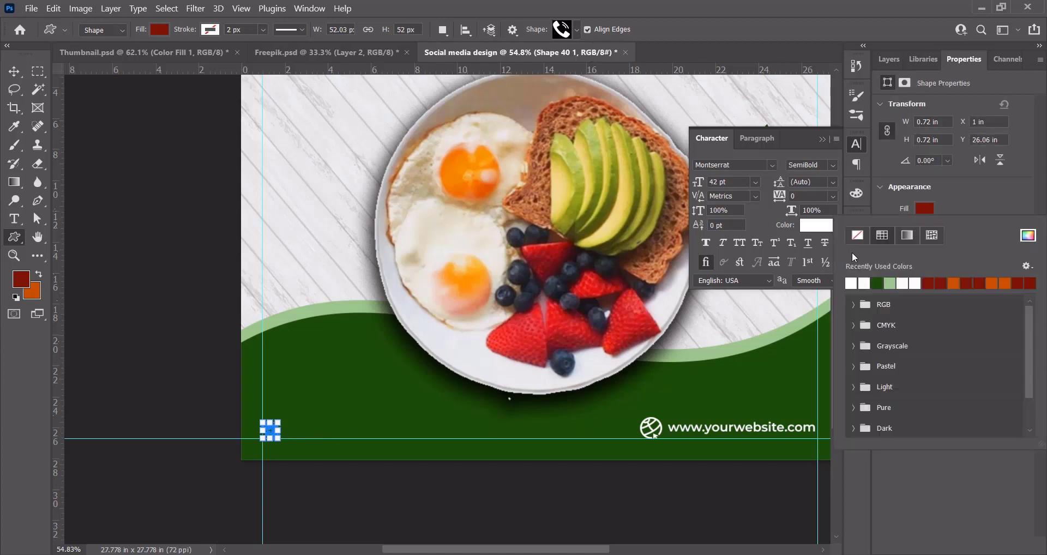
pyautogui.click(877, 283)
pyautogui.click(922, 213)
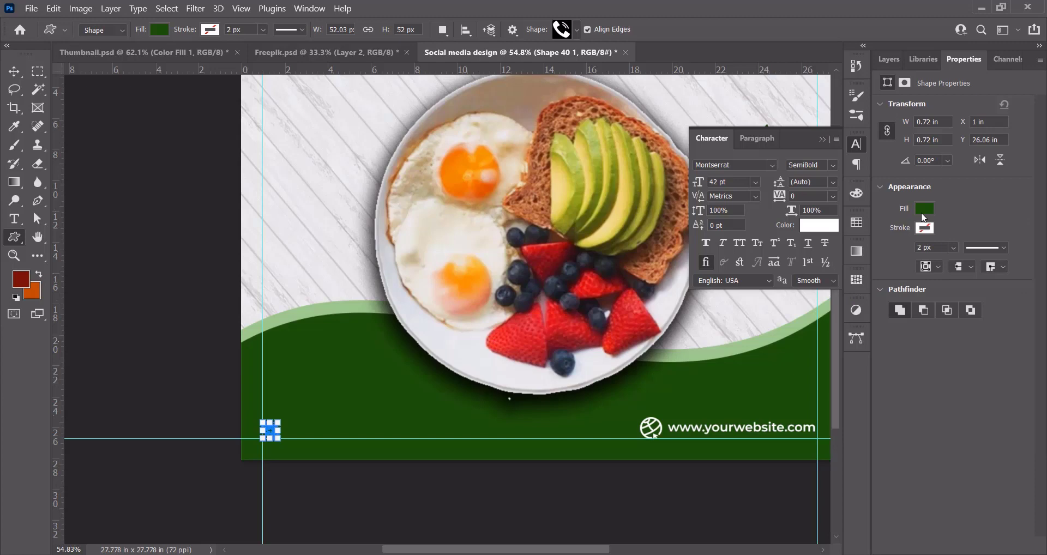
# Draw a circle about 0.96 in across over the phone icon and fill it with white.
pyautogui.rightClick(13, 236)
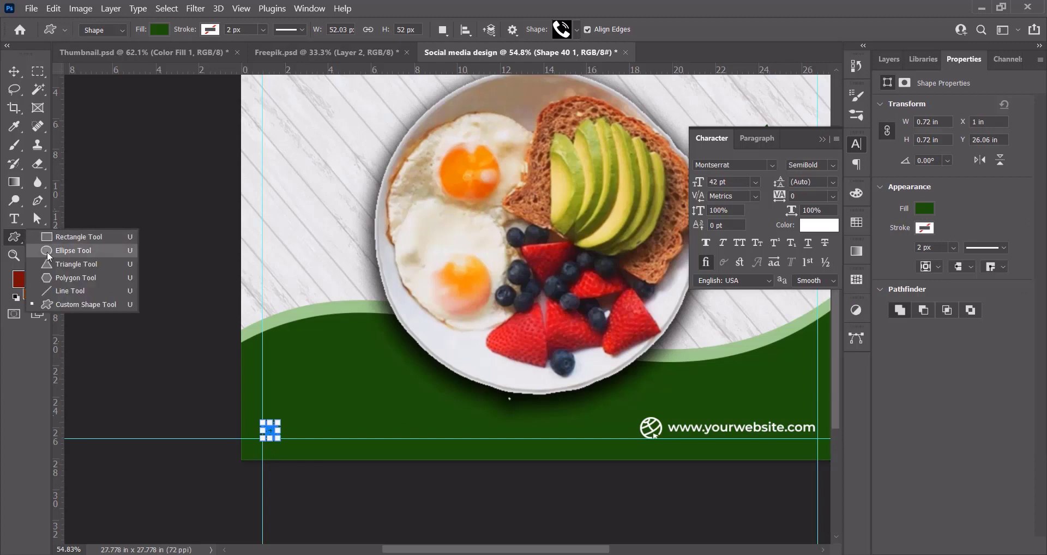
pyautogui.click(54, 248)
pyautogui.scroll(1, 245, 425)
pyautogui.scroll(5, 270, 442)
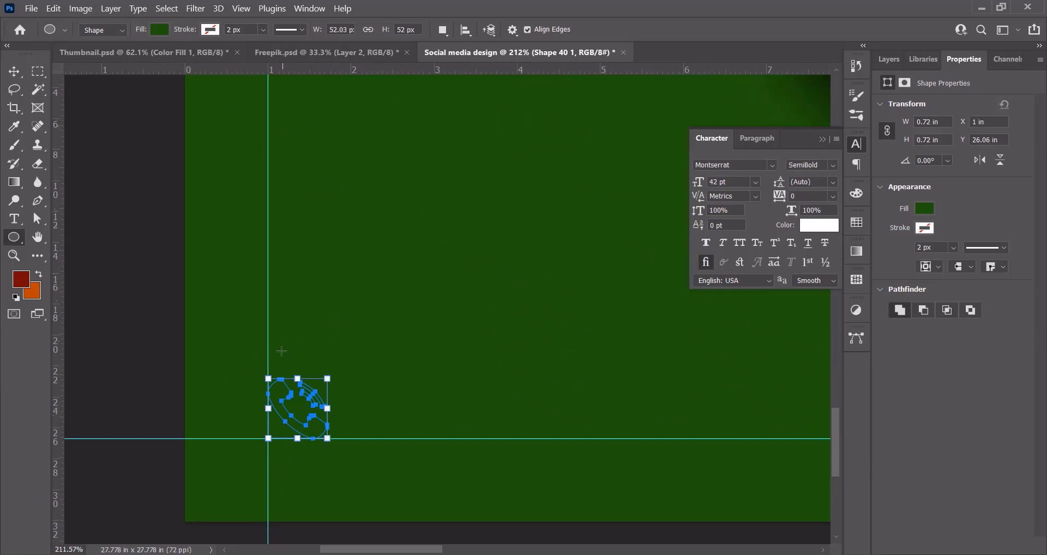
pyautogui.moveTo(246, 365); pyautogui.dragTo(376, 447)
pyautogui.press('v')
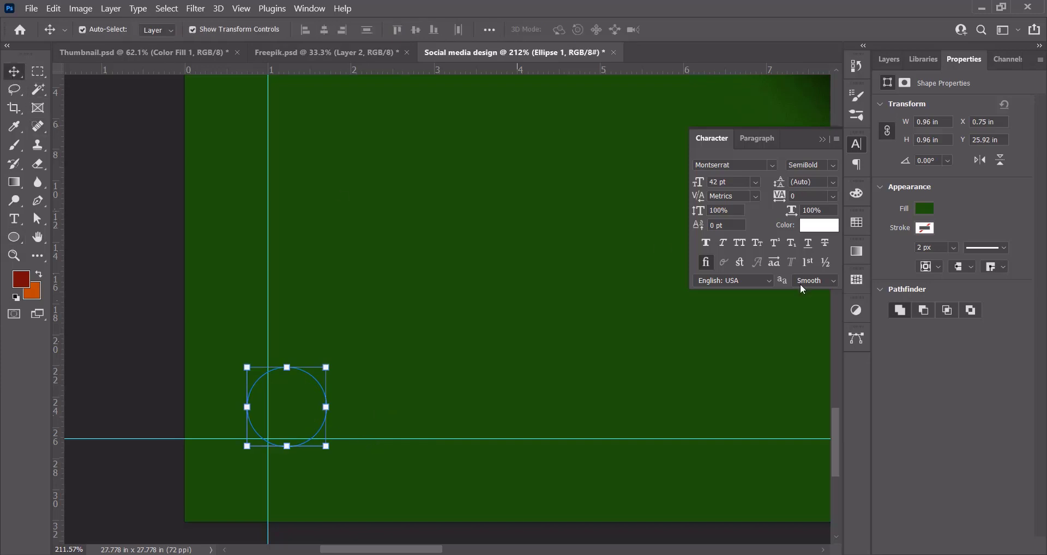
pyautogui.click(922, 212)
pyautogui.click(871, 283)
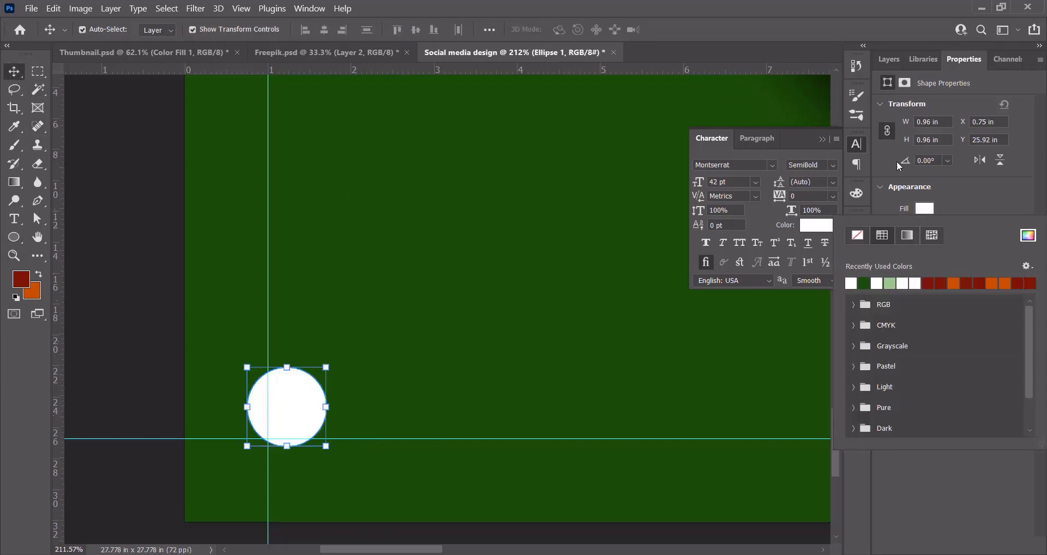
# Place the white circle's layer below the phone icon and center the two on each other horizontally and vertically.
pyautogui.click(889, 59)
pyautogui.moveTo(932, 171); pyautogui.dragTo(938, 185)
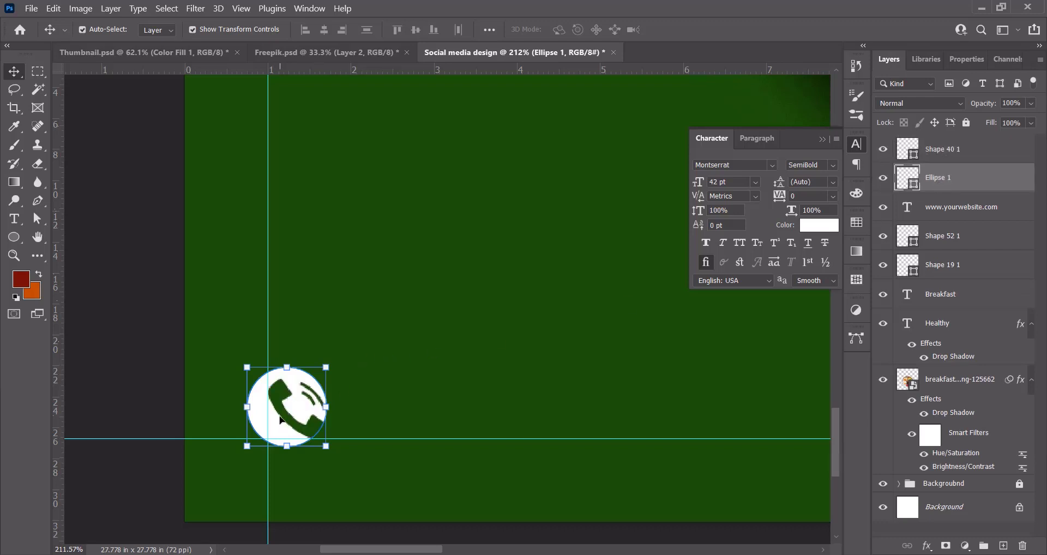
pyautogui.moveTo(296, 343); pyautogui.dragTo(306, 397)
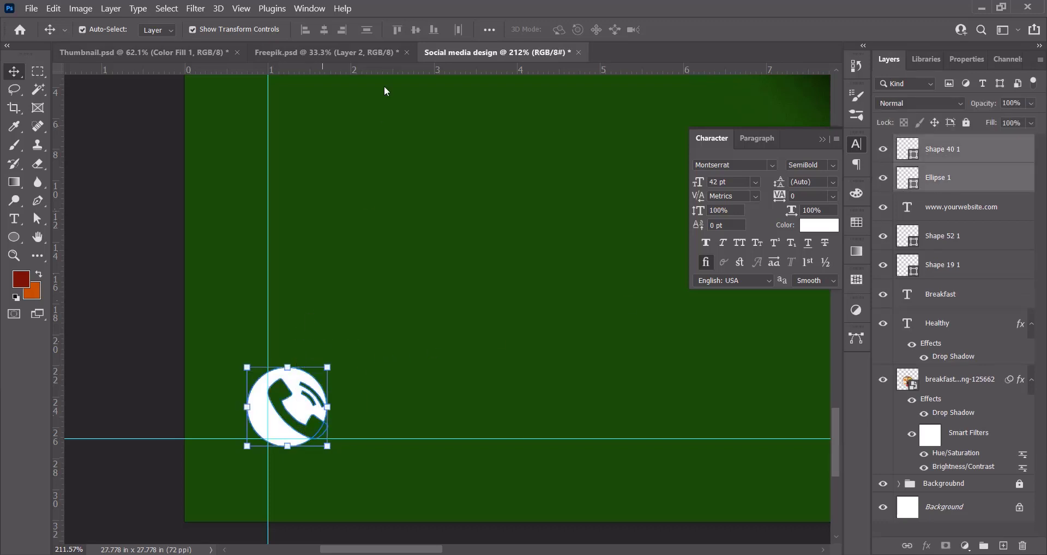
pyautogui.click(324, 30)
pyautogui.click(415, 30)
pyautogui.click(430, 293)
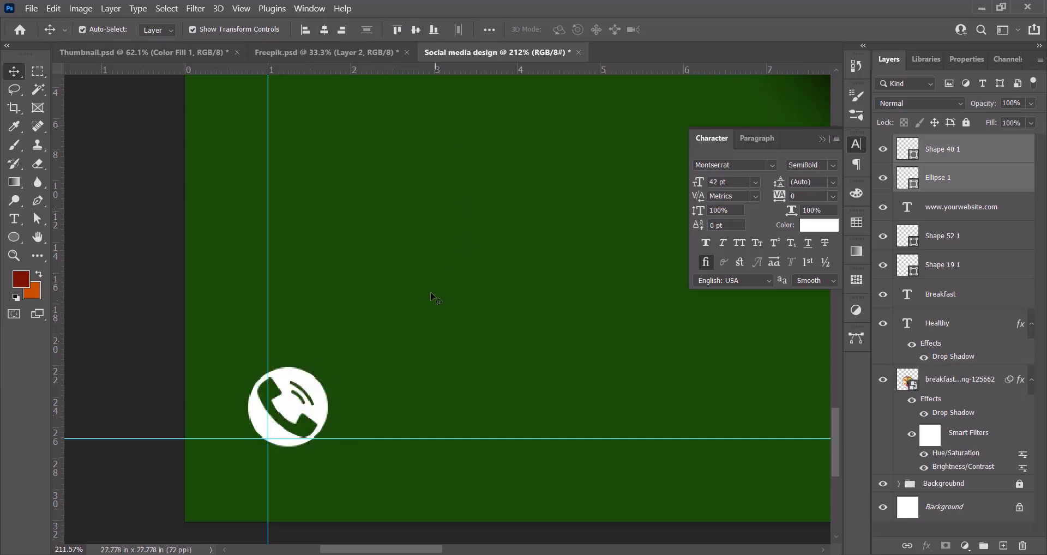
# Move the phone icon and its circle together so they touch the left and lower margin guides.
pyautogui.moveTo(296, 331); pyautogui.dragTo(320, 390)
pyautogui.click(375, 374)
pyautogui.scroll(-2, 387, 363)
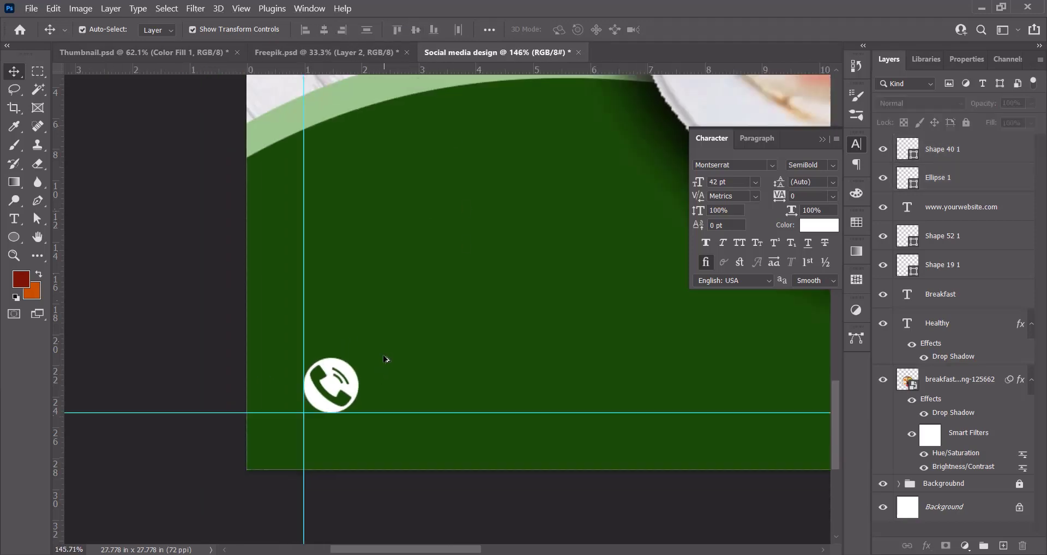
pyautogui.scroll(-4, 401, 366)
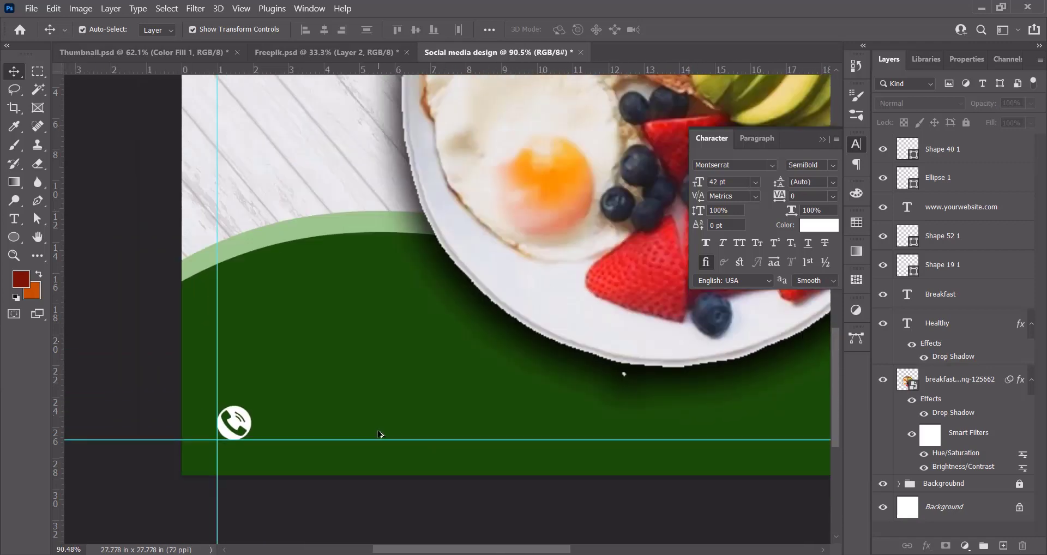
# Duplicate the website text to the area beside the phone icon and replace its wording with the contact phone number.
pyautogui.moveTo(503, 407); pyautogui.dragTo(424, 407)
pyautogui.click(773, 434)
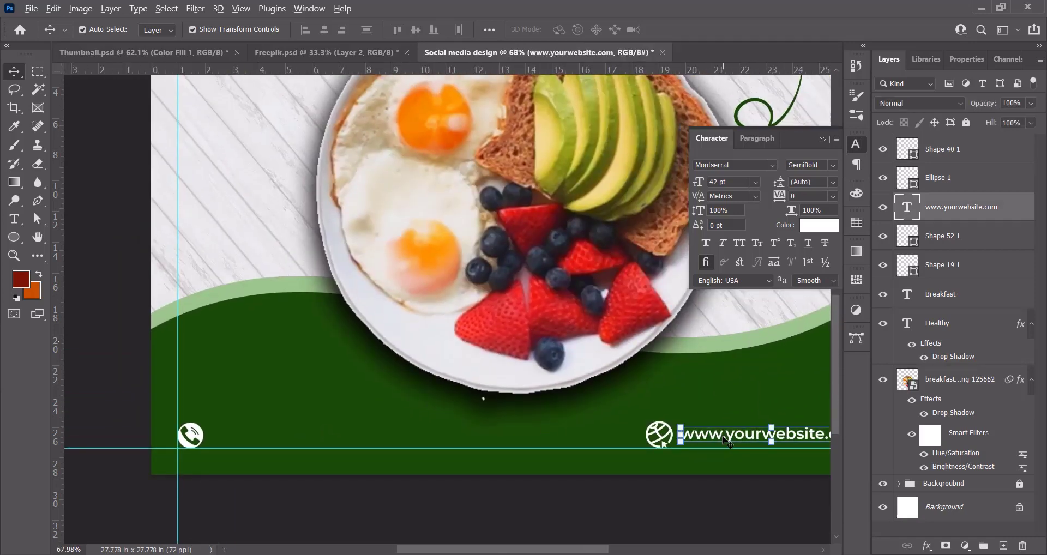
pyautogui.moveTo(613, 440); pyautogui.dragTo(402, 448)
pyautogui.doubleClick(243, 434)
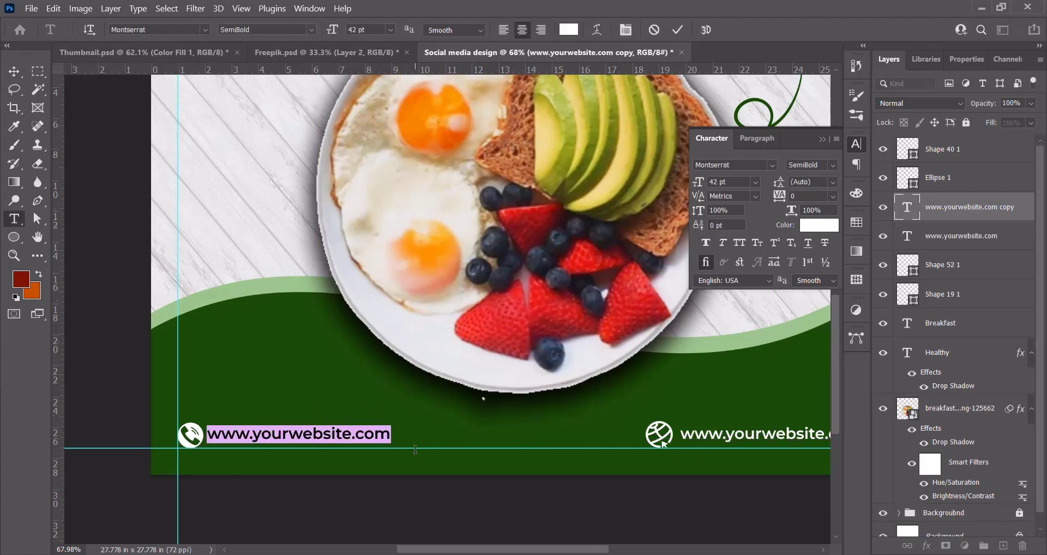
pyautogui.press('BackSpace')
pyautogui.write('+12')
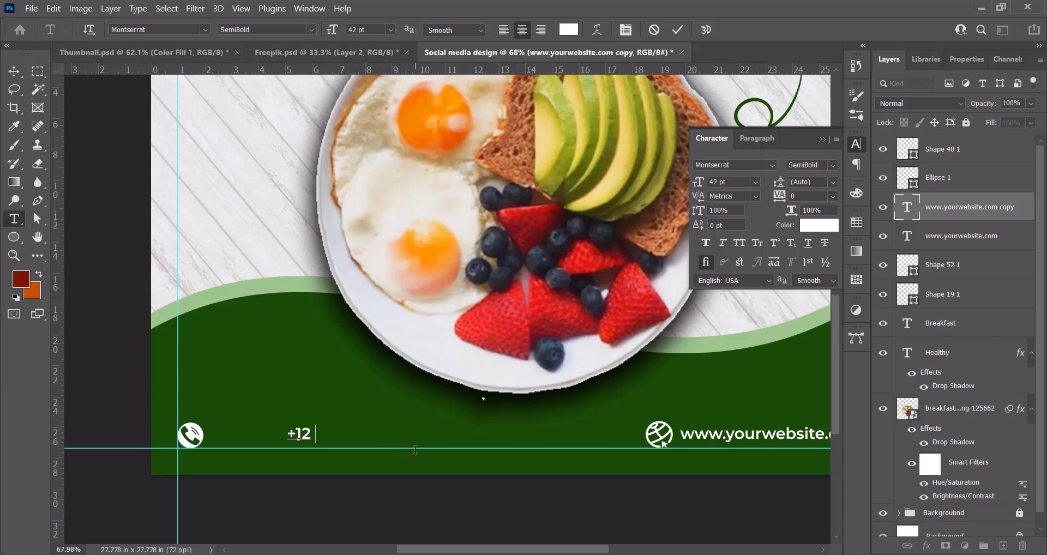
pyautogui.write('3 5468 5824')
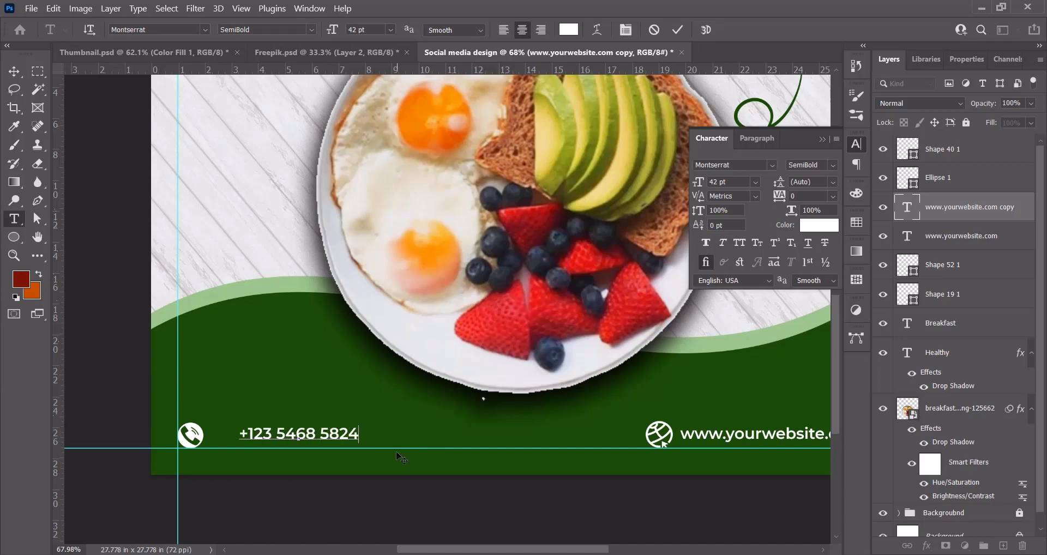
pyautogui.click(678, 29)
pyautogui.press('v')
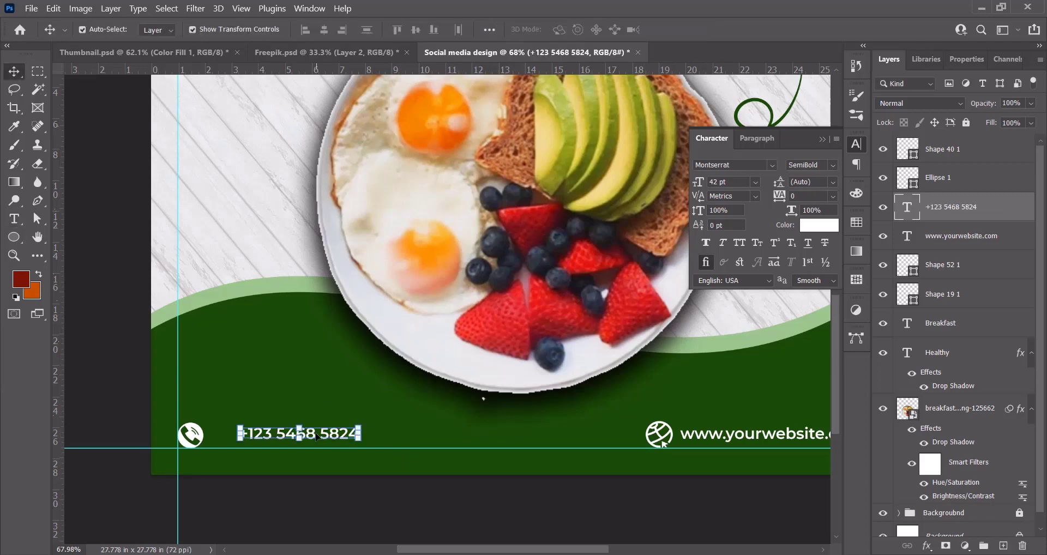
# Nudge the phone number text horizontally until it sits close beside the phone icon.
pyautogui.hotkey('shift', 'Left')
pyautogui.hotkey('shift', 'Left')
pyautogui.hotkey('shift', 'Left')
pyautogui.hotkey('shift', 'Left')
pyautogui.hotkey('shift', 'Left')
pyautogui.hotkey('shift', 'Left')
pyautogui.hotkey('shift', 'Left')
pyautogui.hotkey('shift', 'Left')
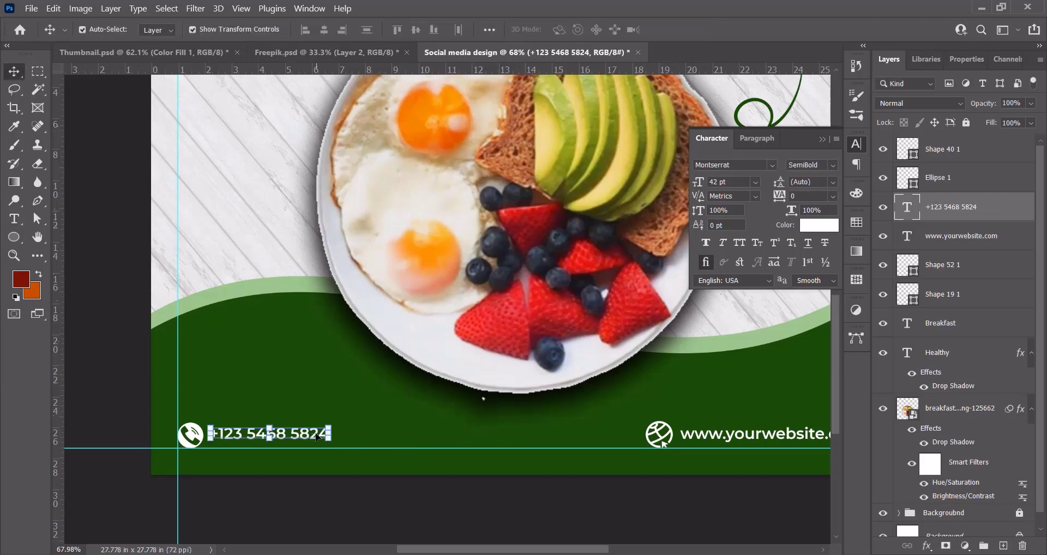
pyautogui.click(369, 464)
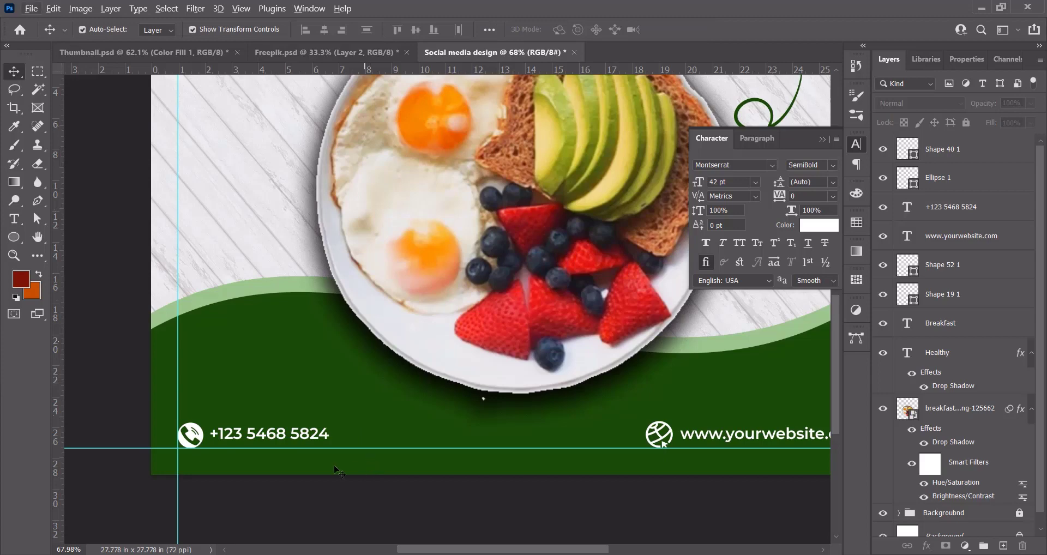
# Align the phone number text, phone icon and white circle on their vertical centers.
pyautogui.moveTo(345, 447); pyautogui.dragTo(183, 412)
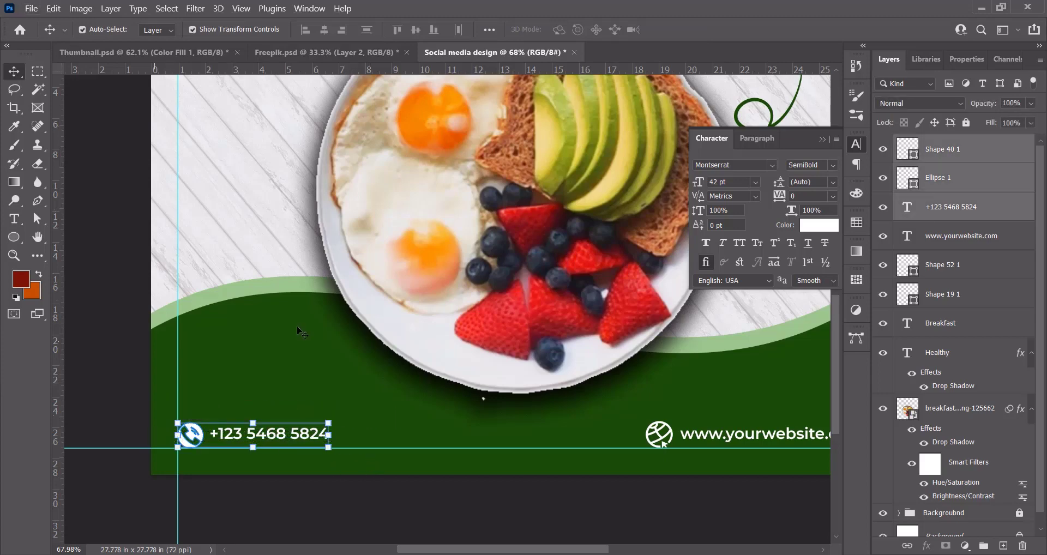
pyautogui.click(417, 34)
pyautogui.click(315, 342)
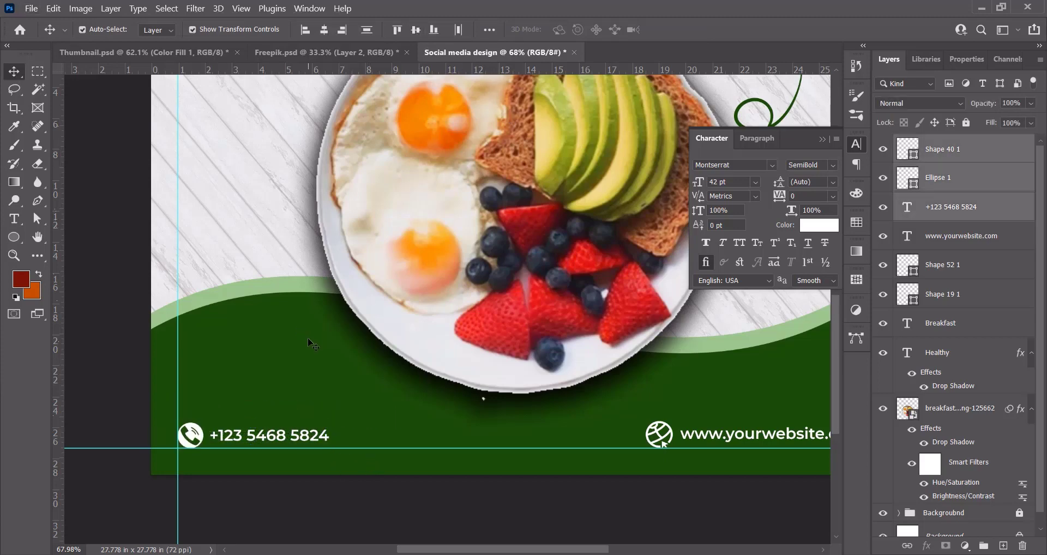
# Draw the speech bubble custom shape, about 6.44 x 5.56 in, above the tip of the arrow.
pyautogui.scroll(-3, 360, 376)
pyautogui.scroll(-3, 360, 376)
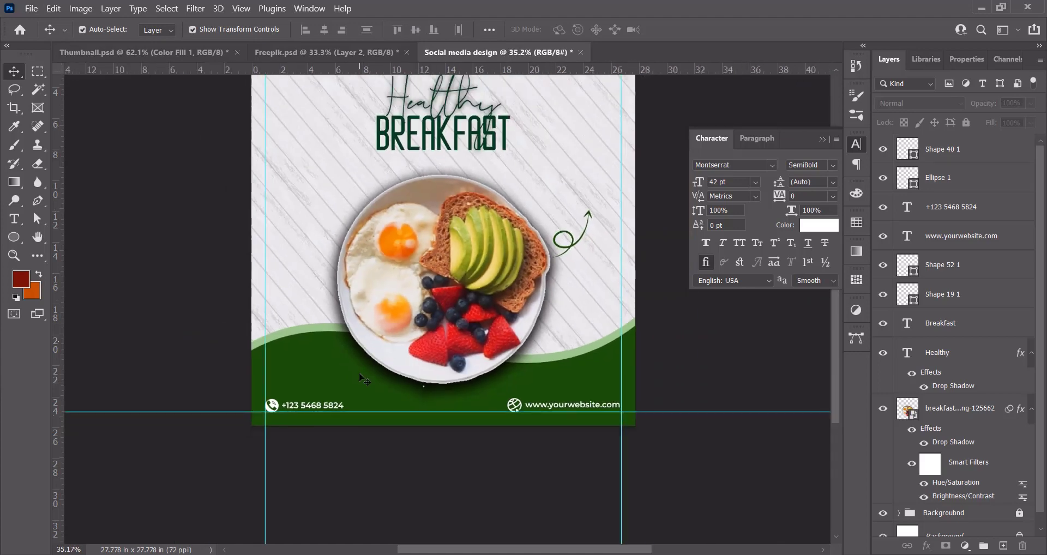
pyautogui.moveTo(359, 349); pyautogui.dragTo(388, 398)
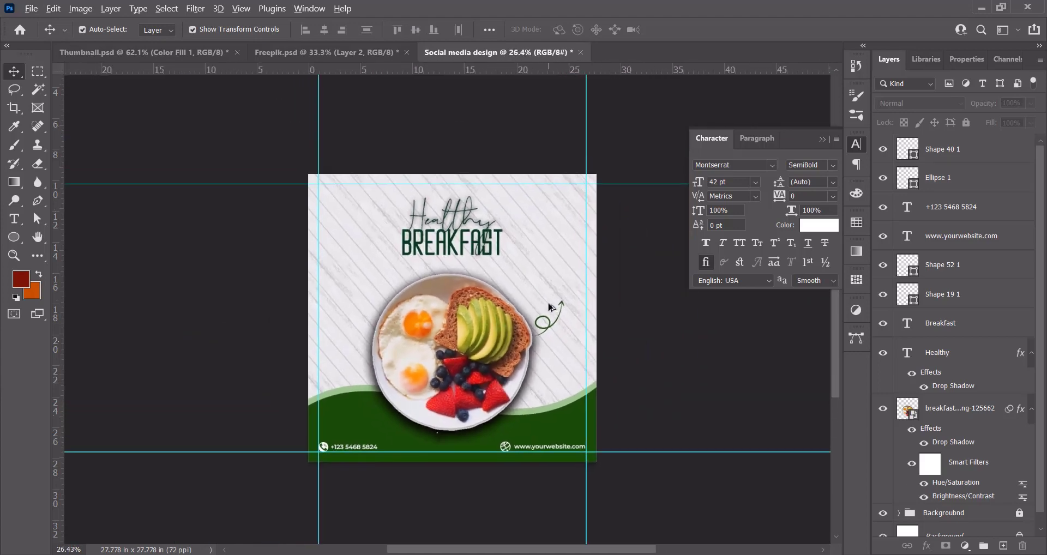
pyautogui.scroll(3, 554, 264)
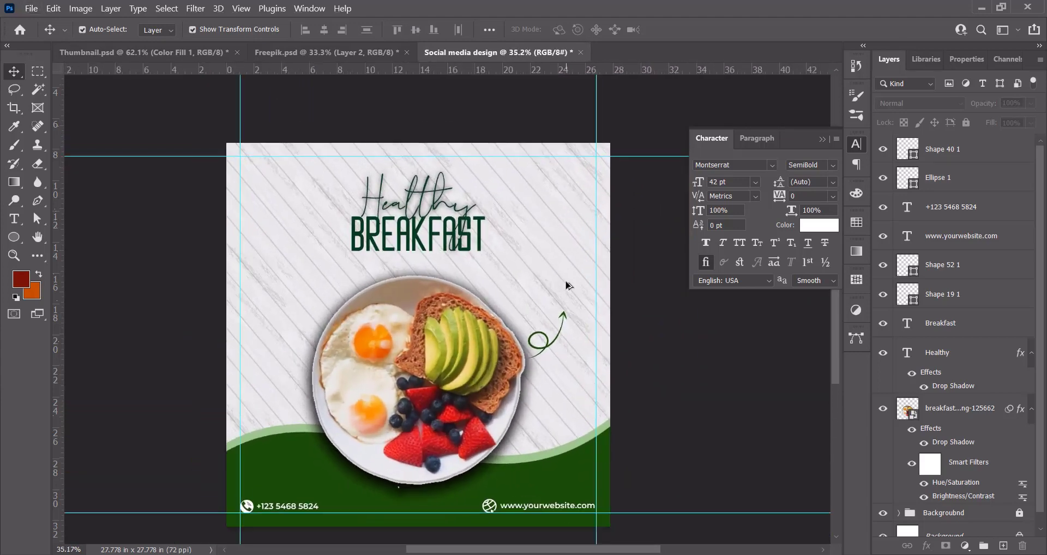
pyautogui.moveTo(566, 285); pyautogui.dragTo(504, 278)
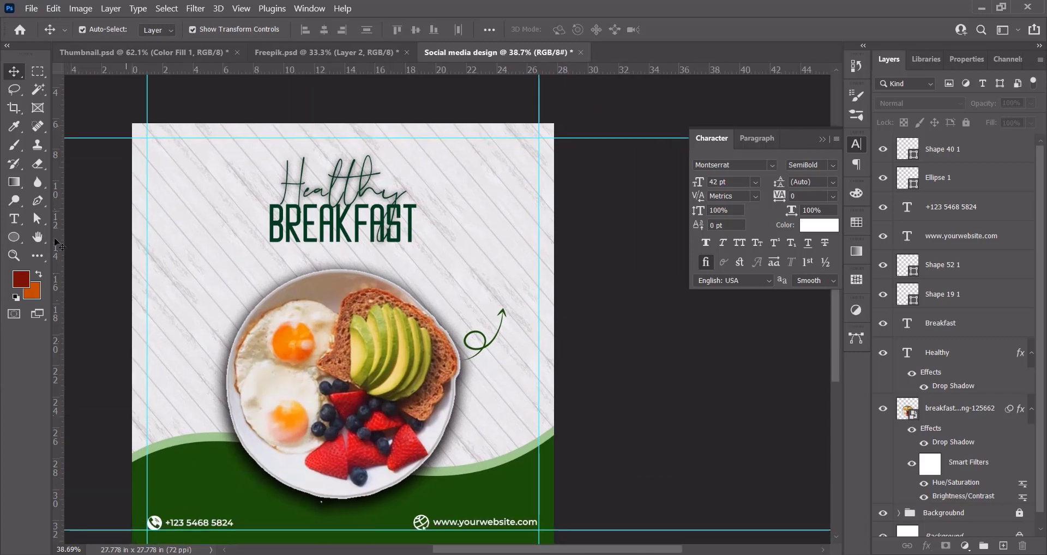
pyautogui.rightClick(17, 239)
pyautogui.click(71, 304)
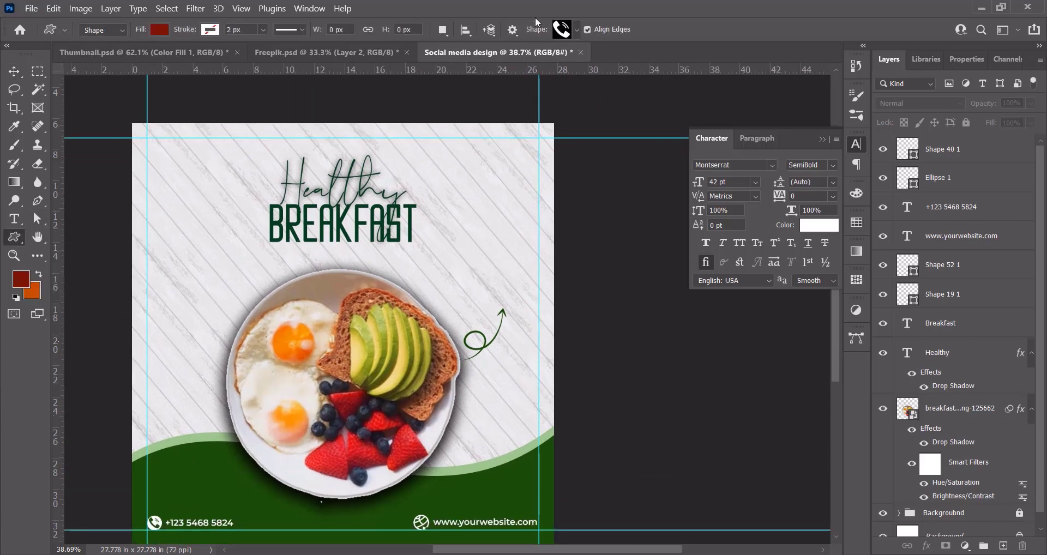
pyautogui.click(576, 32)
pyautogui.click(568, 106)
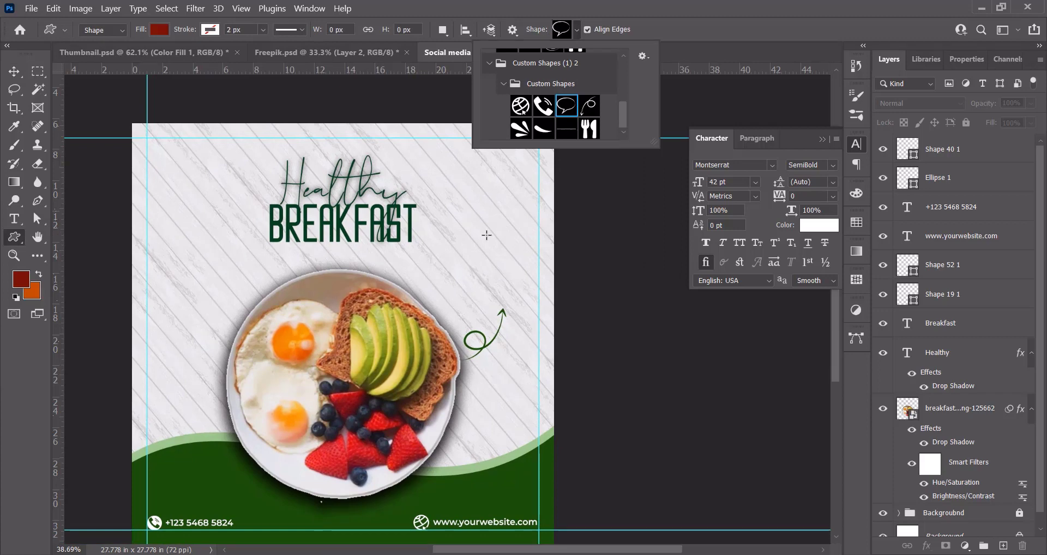
pyautogui.moveTo(487, 236); pyautogui.dragTo(584, 320)
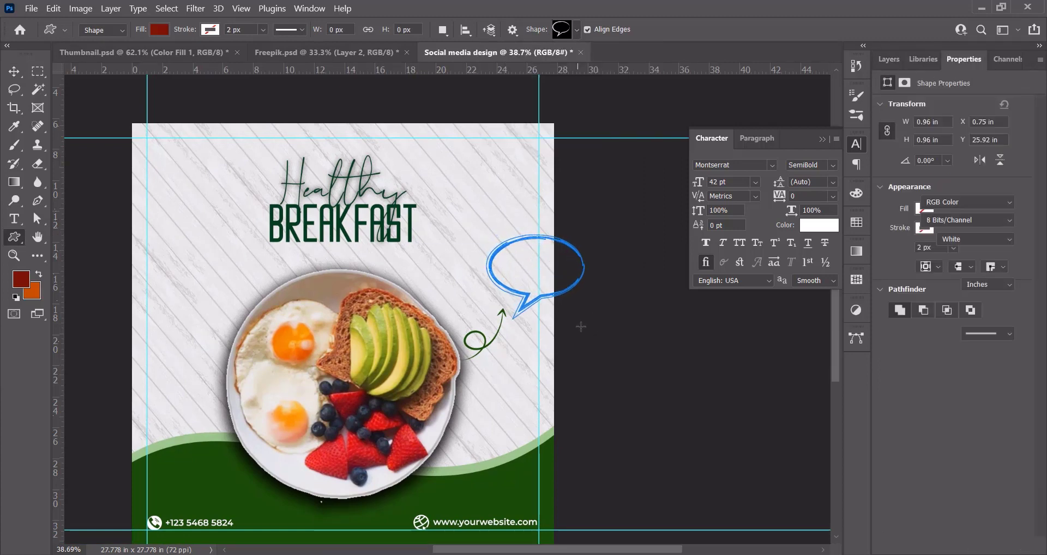
pyautogui.press('v')
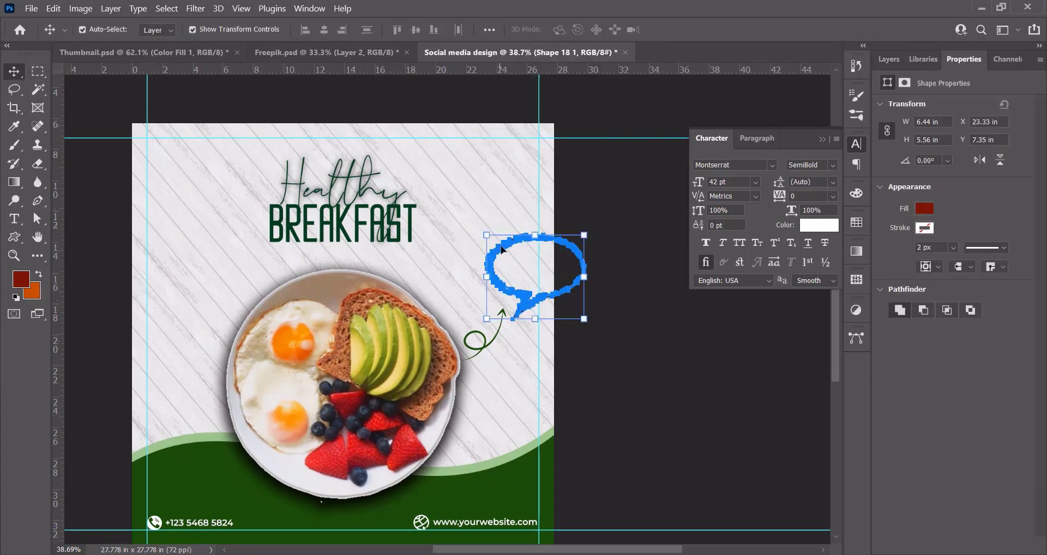
# Scale the speech bubble to about 84%, rotate it about 3.9° and position it just above the arrow within the margin guide.
pyautogui.moveTo(502, 249); pyautogui.dragTo(471, 248)
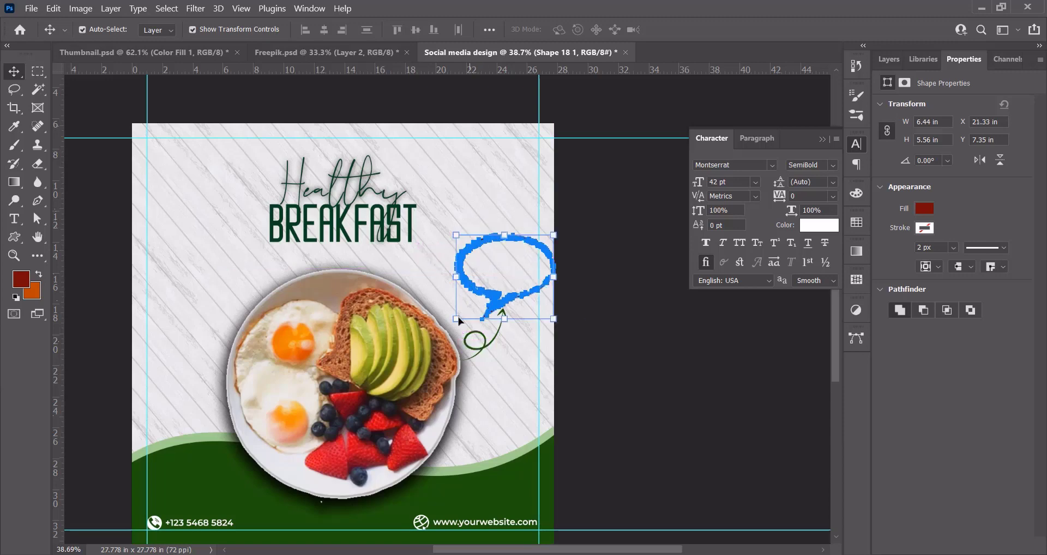
pyautogui.moveTo(457, 319); pyautogui.dragTo(472, 306)
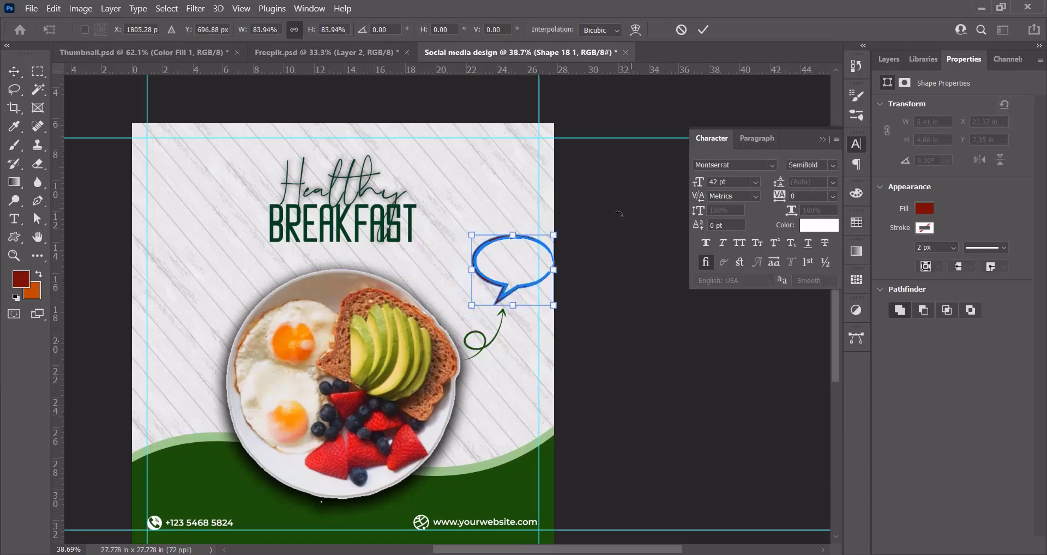
pyautogui.moveTo(528, 244)
pyautogui.mouseDown()
pyautogui.moveTo(516, 246)
pyautogui.moveTo(548, 225)
pyautogui.moveTo(519, 216)
pyautogui.moveTo(535, 243)
pyautogui.moveTo(529, 261)
pyautogui.mouseUp()
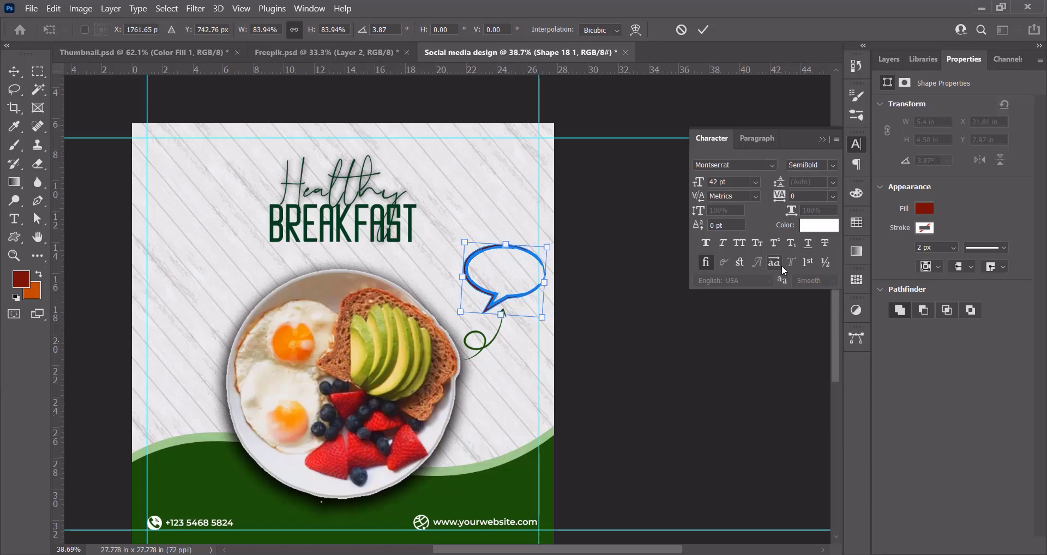
pyautogui.click(703, 29)
# Fill the speech bubble with the recently used dark green.
pyautogui.click(925, 209)
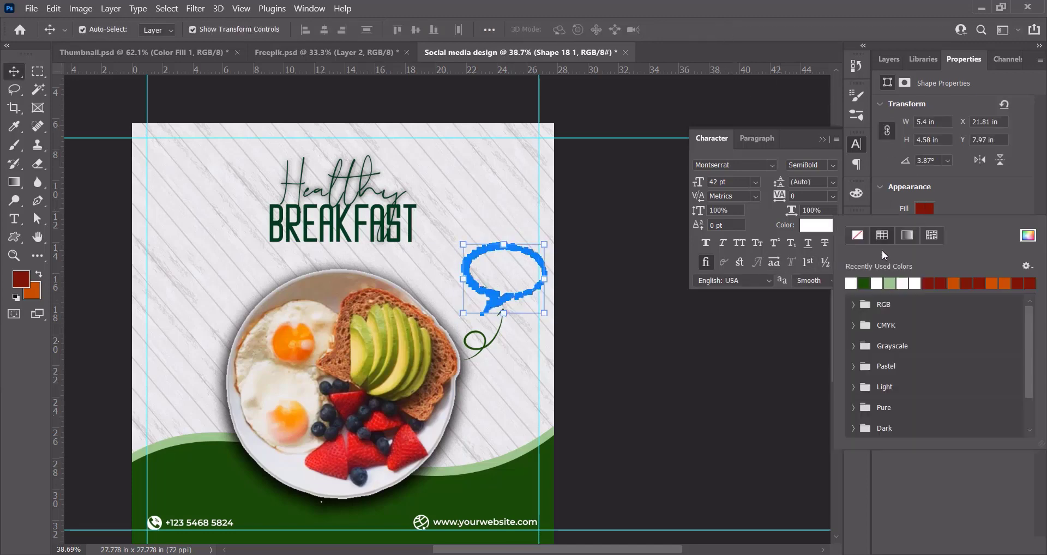
pyautogui.click(855, 280)
pyautogui.click(864, 282)
pyautogui.click(633, 339)
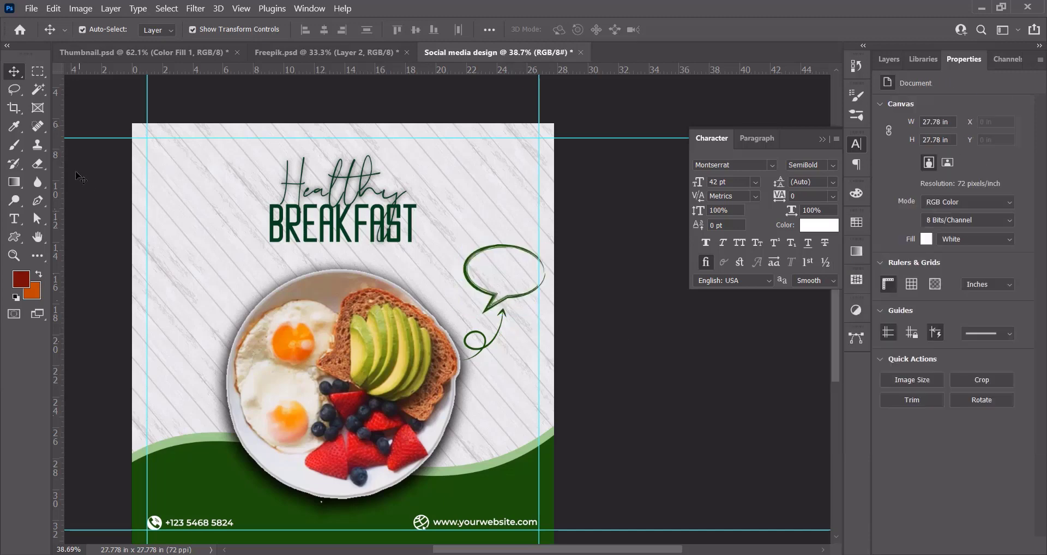
# Add a text layer reading "50%" above the speech bubble.
pyautogui.click(13, 219)
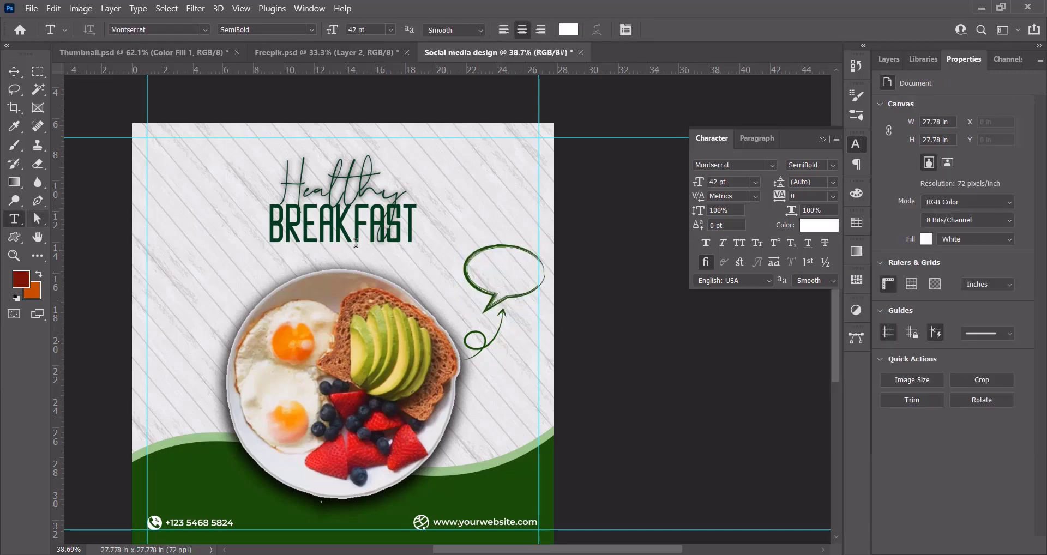
pyautogui.click(486, 220)
pyautogui.press('BackSpace')
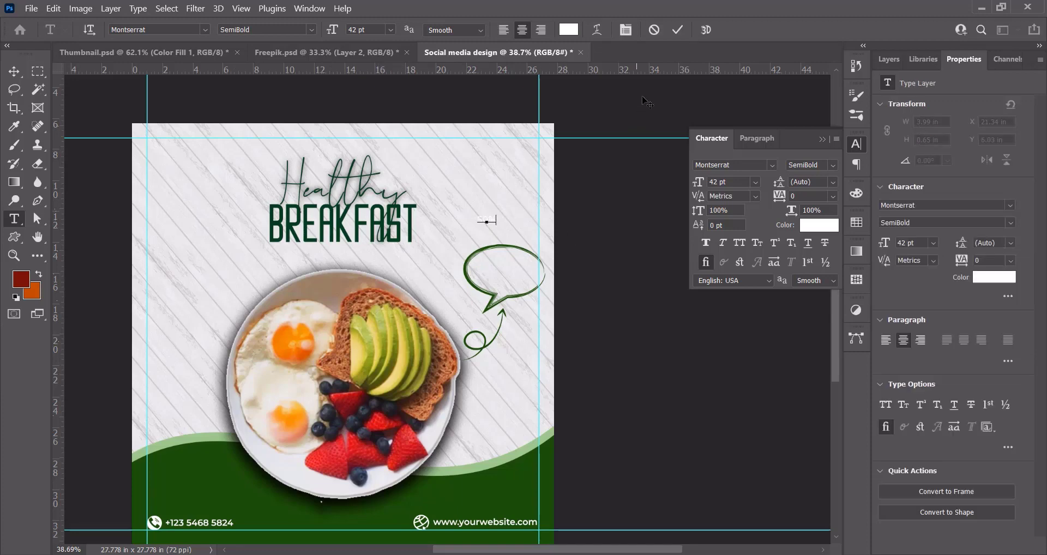
pyautogui.click(677, 30)
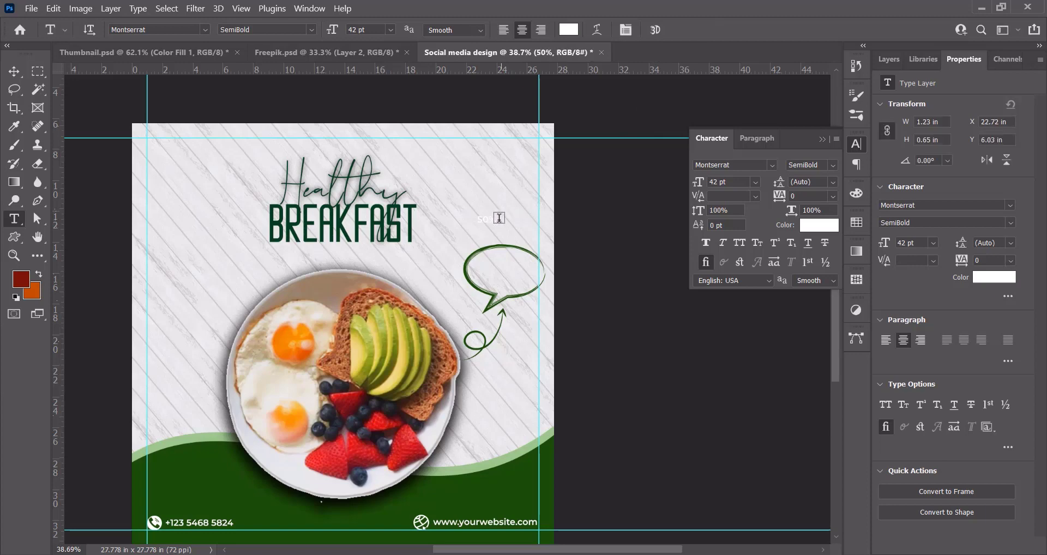
pyautogui.press('v')
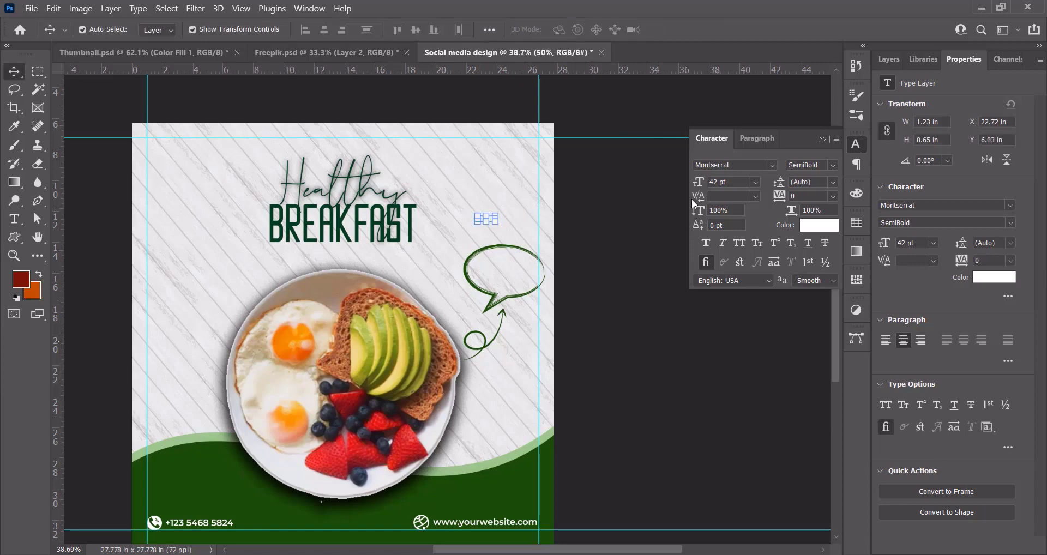
# Format the 50% text in Fontjek Regular at 119 pt with the dark green 064420 sampled from the BREAKFAST title.
pyautogui.moveTo(698, 185); pyautogui.dragTo(753, 188)
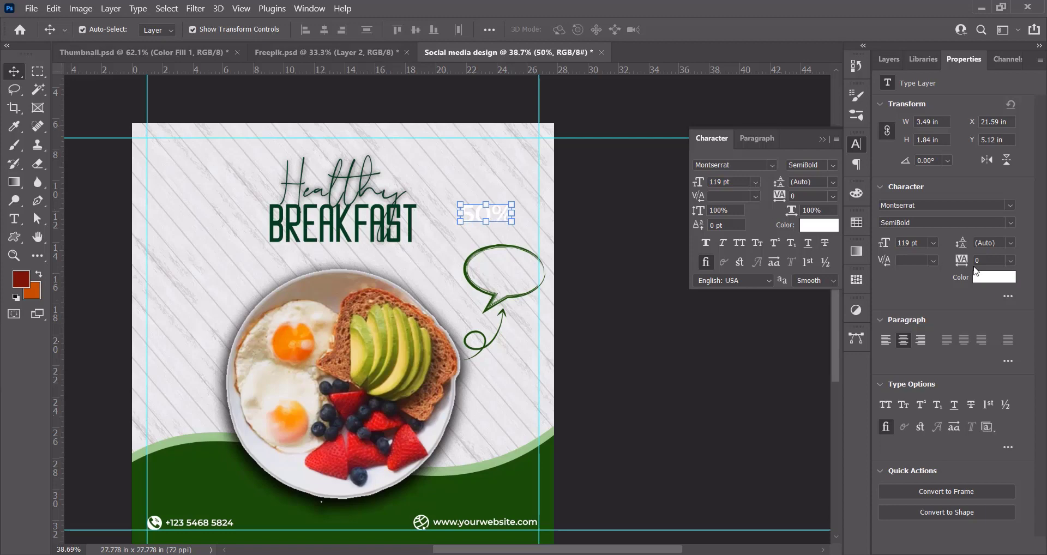
pyautogui.click(819, 228)
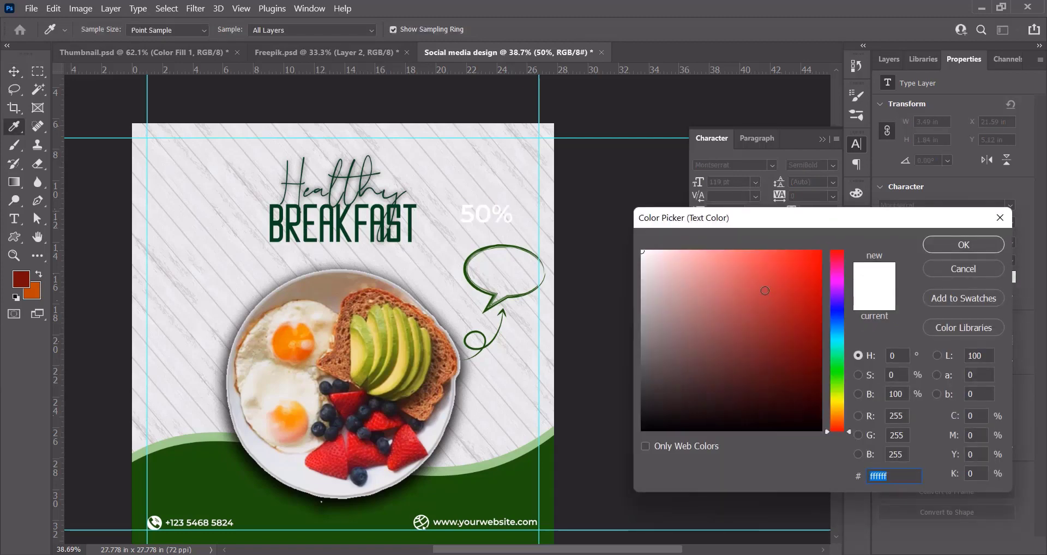
pyautogui.click(412, 213)
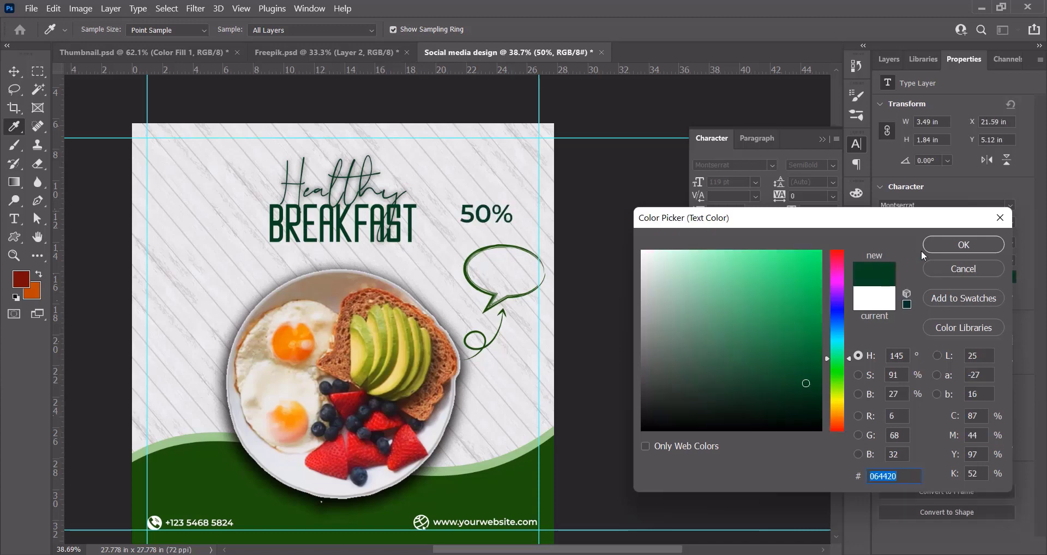
pyautogui.click(921, 248)
pyautogui.click(774, 165)
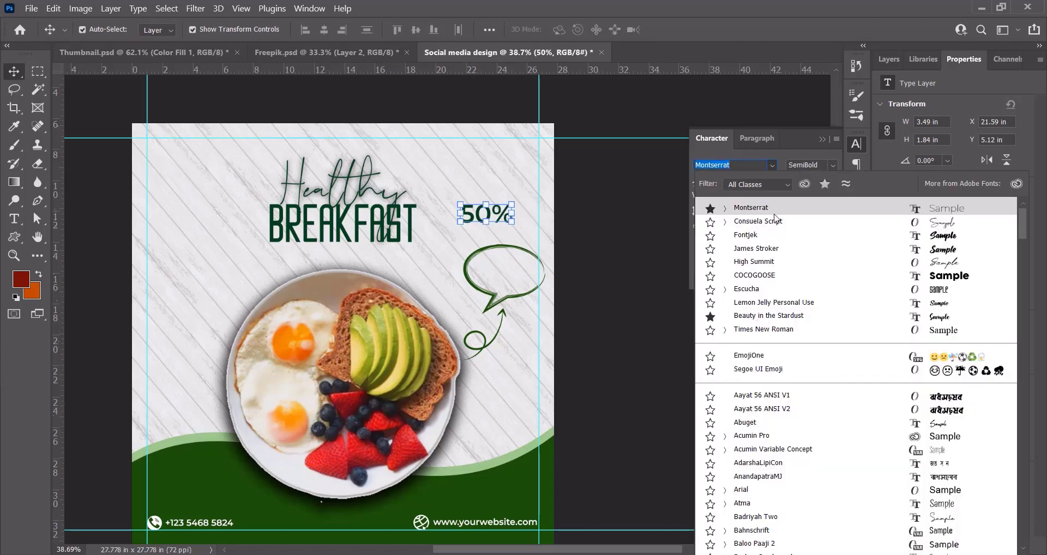
pyautogui.click(779, 236)
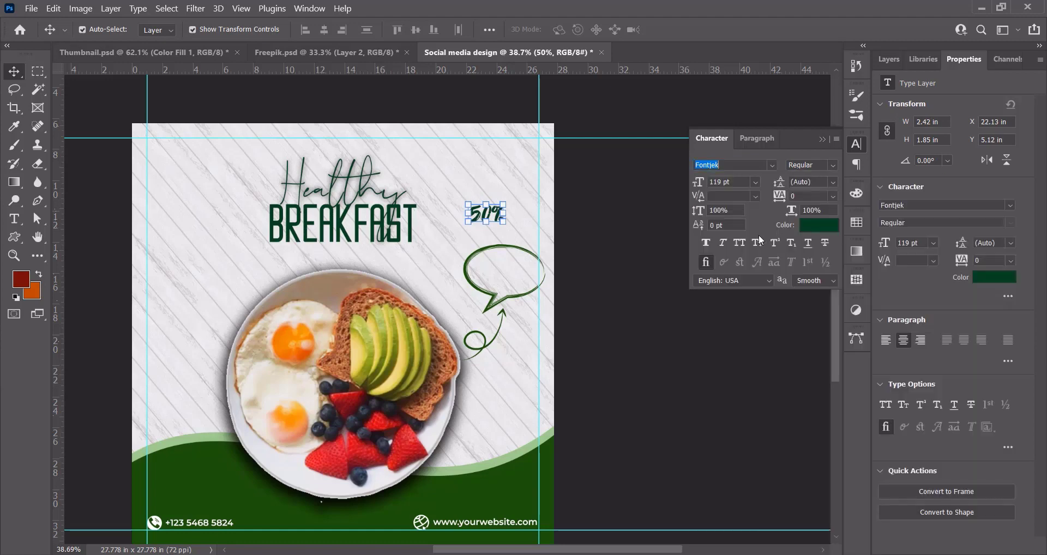
# Scale the 50% text to about 133% and place it inside the speech bubble.
pyautogui.moveTo(490, 217); pyautogui.dragTo(507, 269)
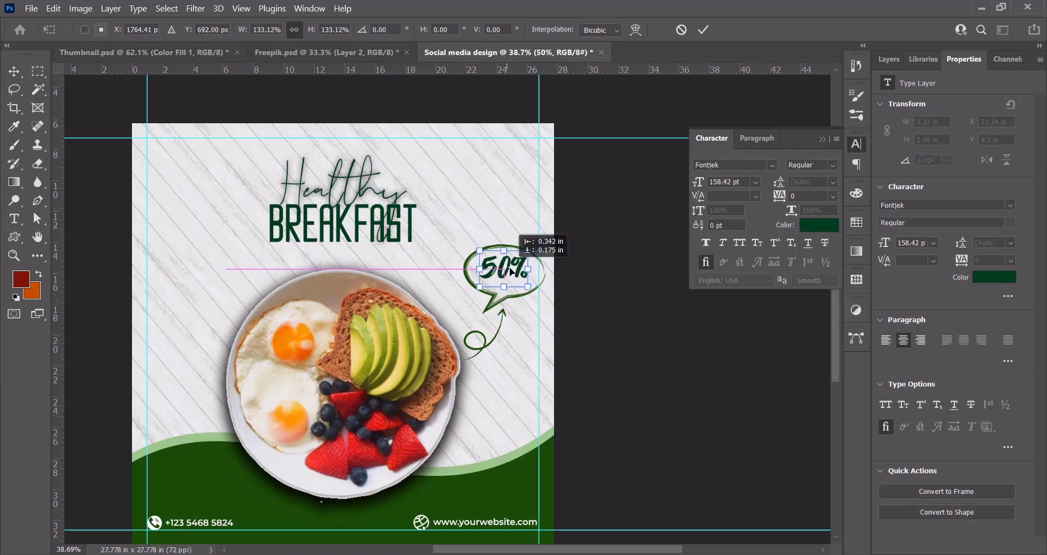
pyautogui.click(704, 32)
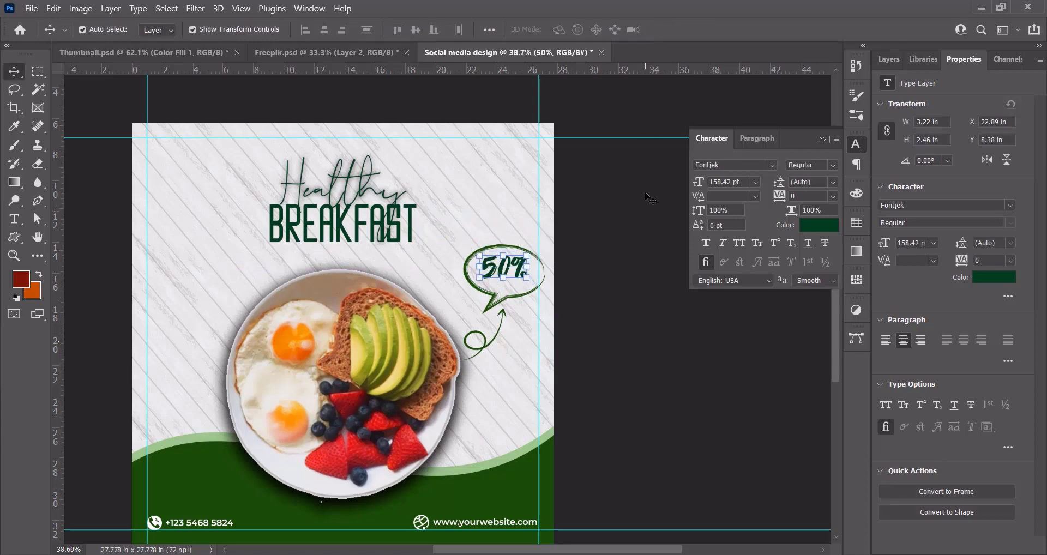
pyautogui.click(528, 268)
pyautogui.hotkey('ctrl', 't')
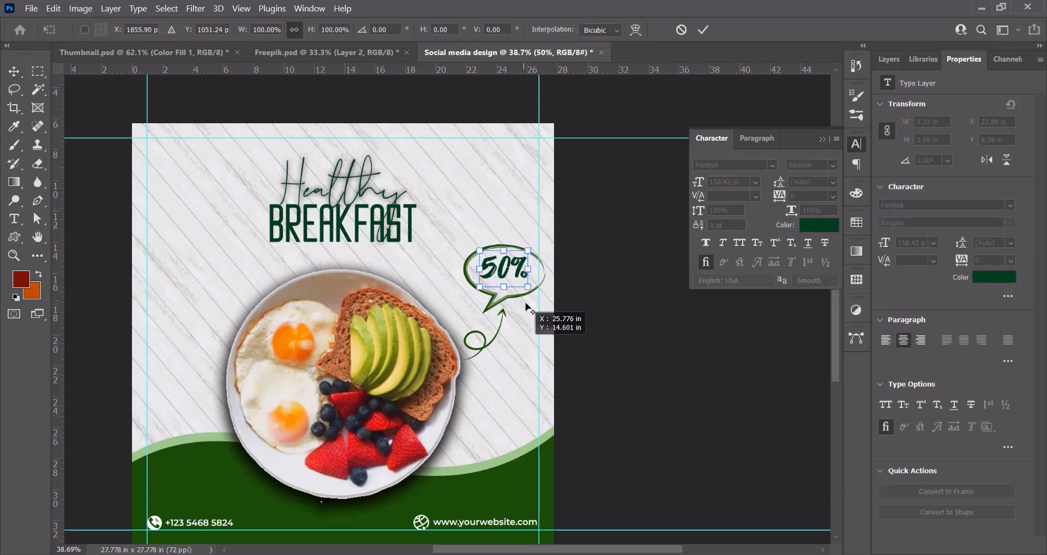
pyautogui.click(703, 30)
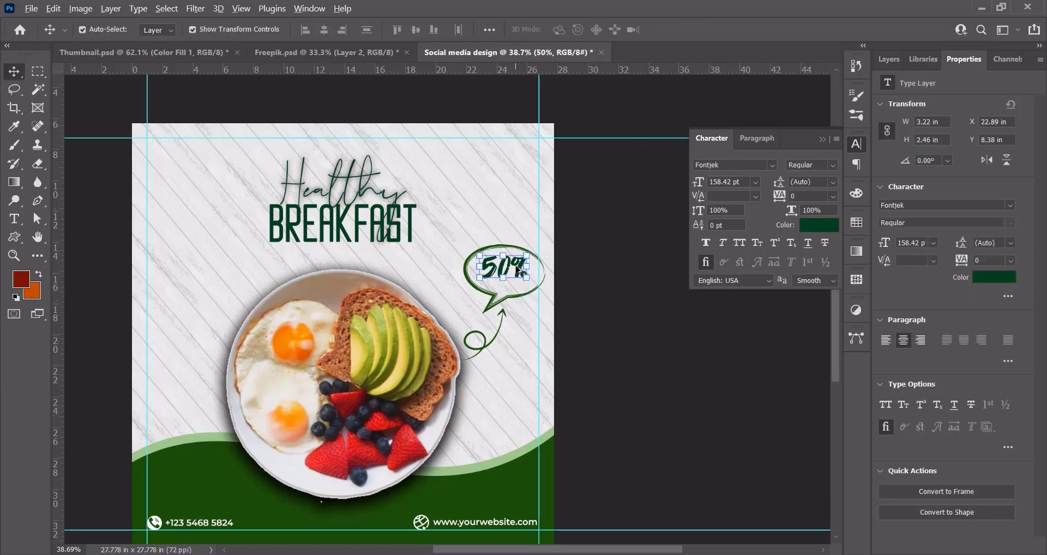
# Duplicate the 50% text below the speech bubble and change the copy's wording to "off".
pyautogui.moveTo(518, 270); pyautogui.dragTo(518, 341)
pyautogui.doubleClick(518, 341)
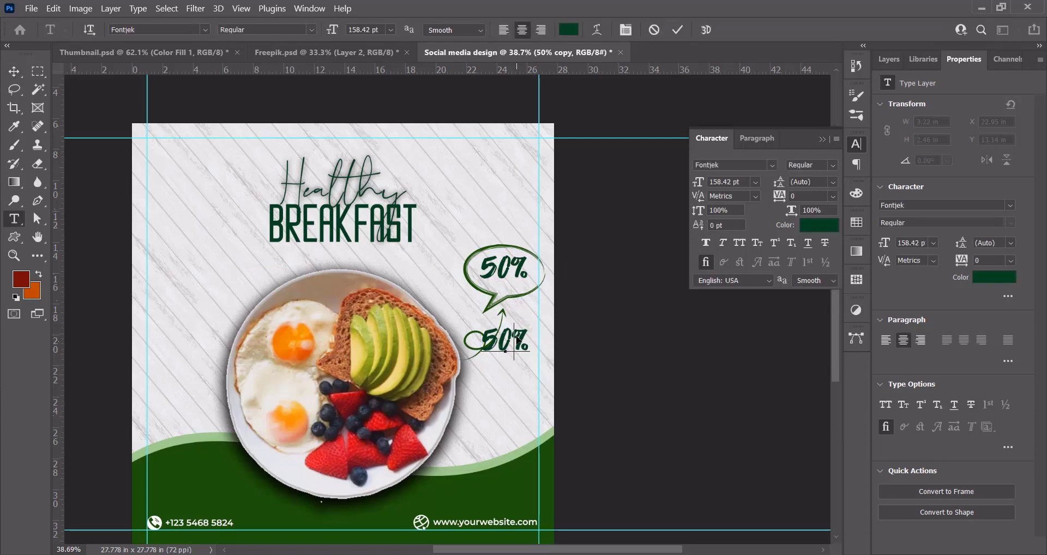
pyautogui.press('BackSpace')
pyautogui.press('BackSpace')
pyautogui.press('BackSpace')
pyautogui.write('off')
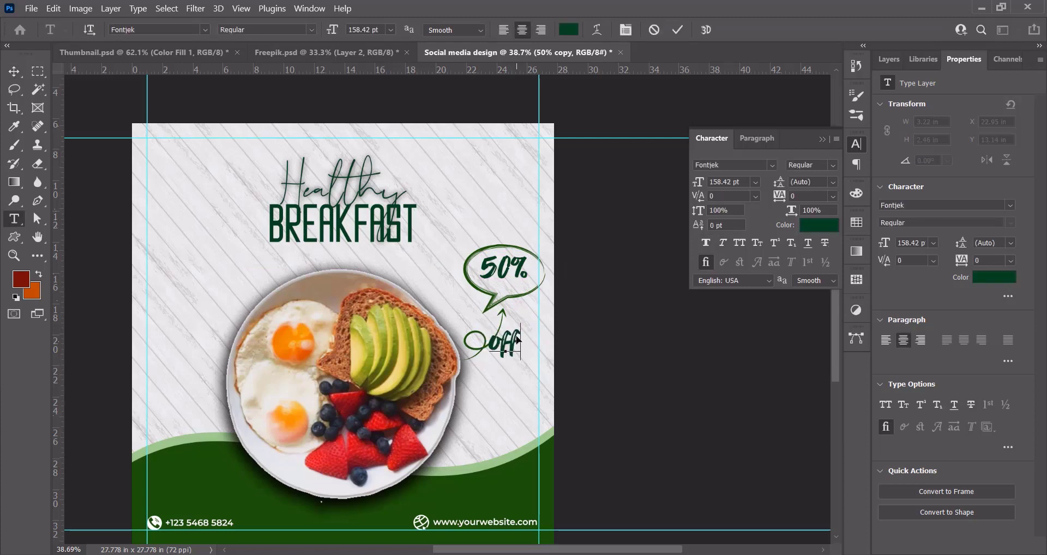
pyautogui.click(674, 31)
# Scale the "off" text to about 50% and place it inside the speech bubble just beneath the 50% text.
pyautogui.press('v')
pyautogui.scroll(7, 527, 361)
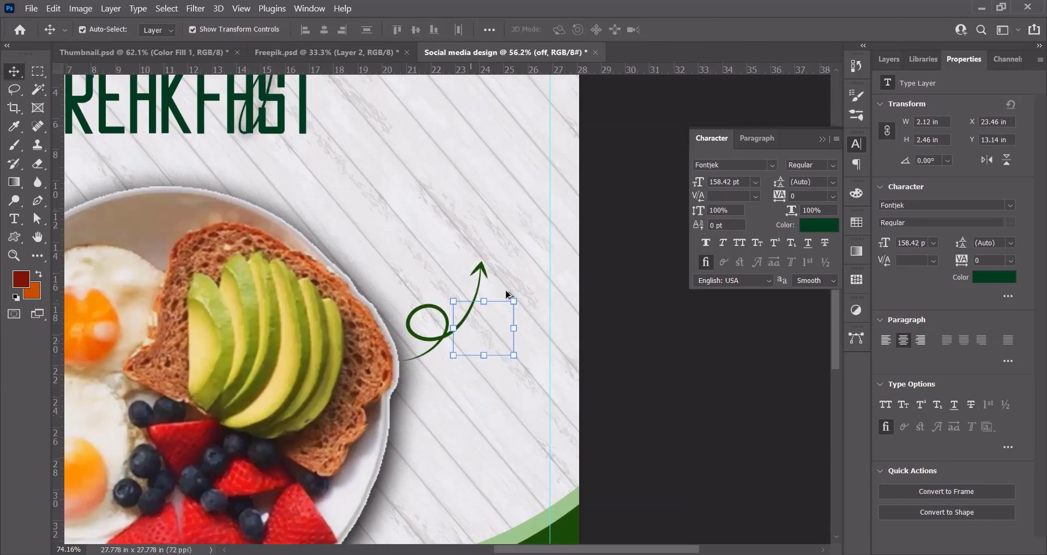
pyautogui.moveTo(490, 437); pyautogui.dragTo(488, 332)
pyautogui.hotkey('ctrl', 't')
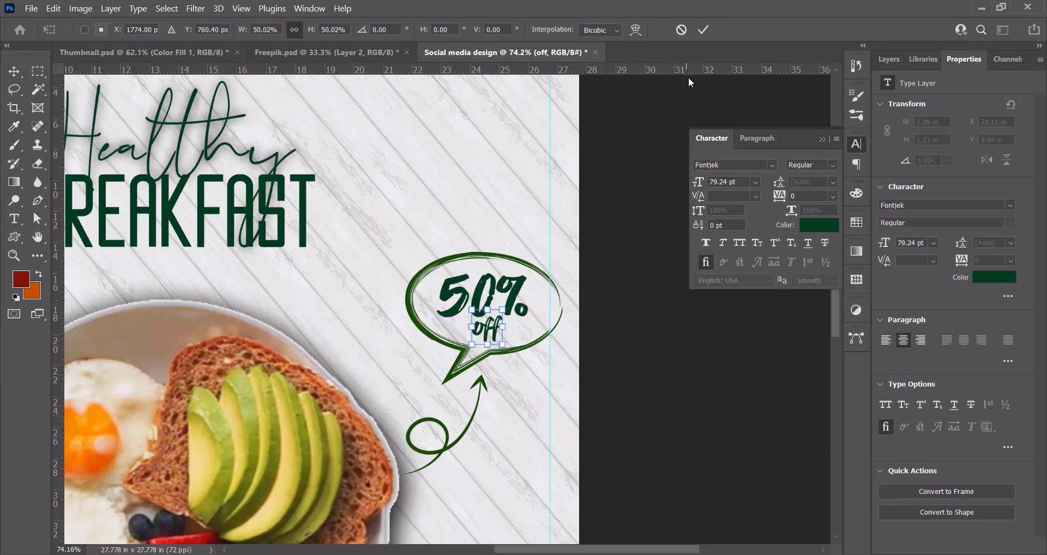
pyautogui.click(704, 30)
pyautogui.hotkey('ctrl', '0')
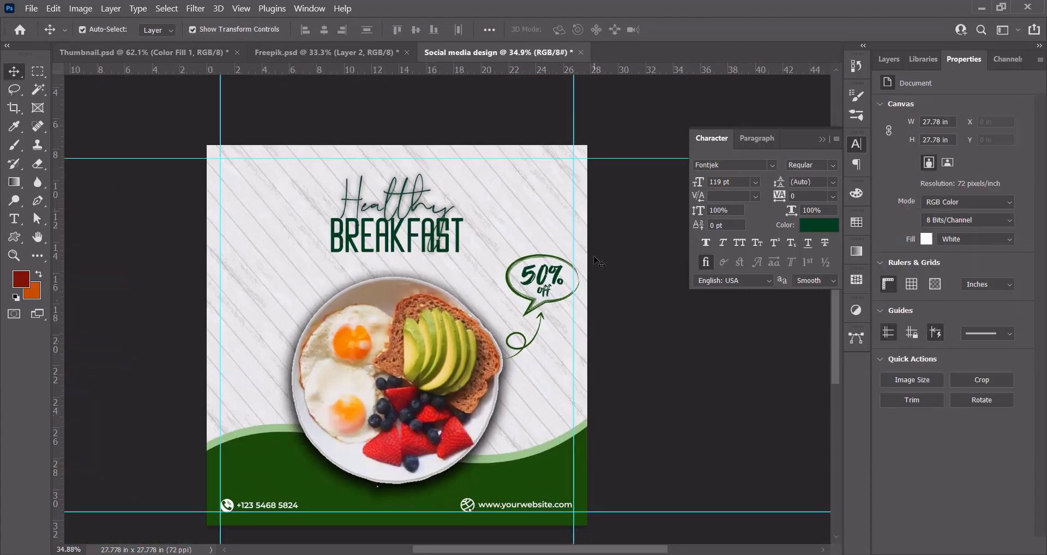
pyautogui.scroll(1, 442, 411)
pyautogui.scroll(-2, 443, 410)
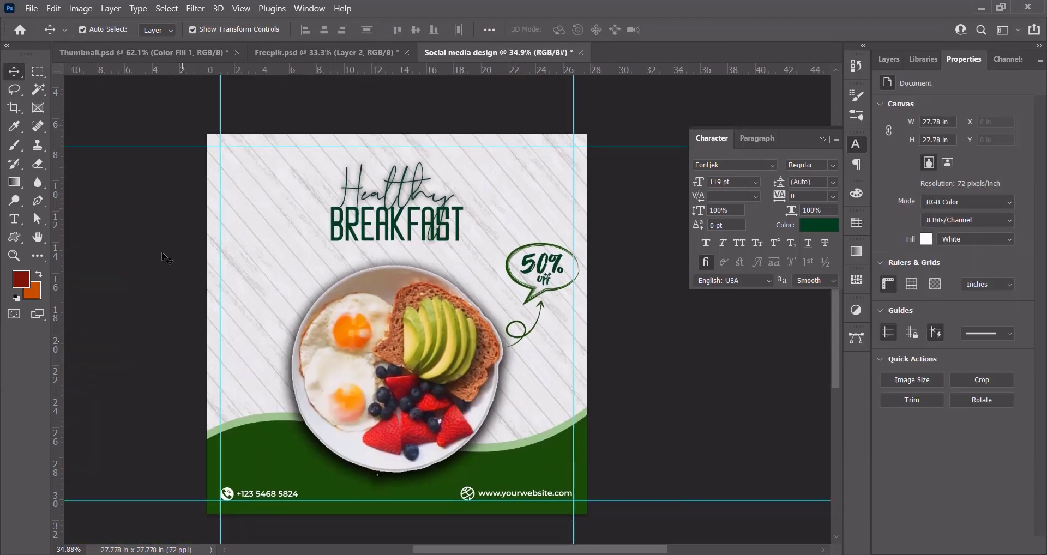
# Draw the three-icon social media custom shape, about 340 x 97 px, in the poster's upper-right corner against the margin guides.
pyautogui.click(15, 238)
pyautogui.click(578, 30)
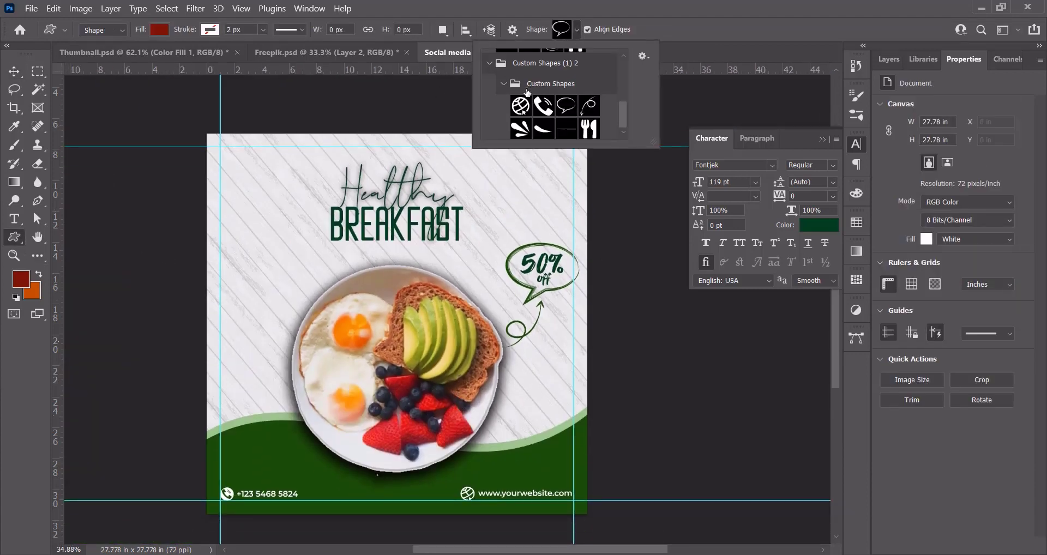
pyautogui.scroll(-3, 526, 93)
pyautogui.scroll(-1, 528, 94)
pyautogui.scroll(2, 578, 106)
pyautogui.click(528, 77)
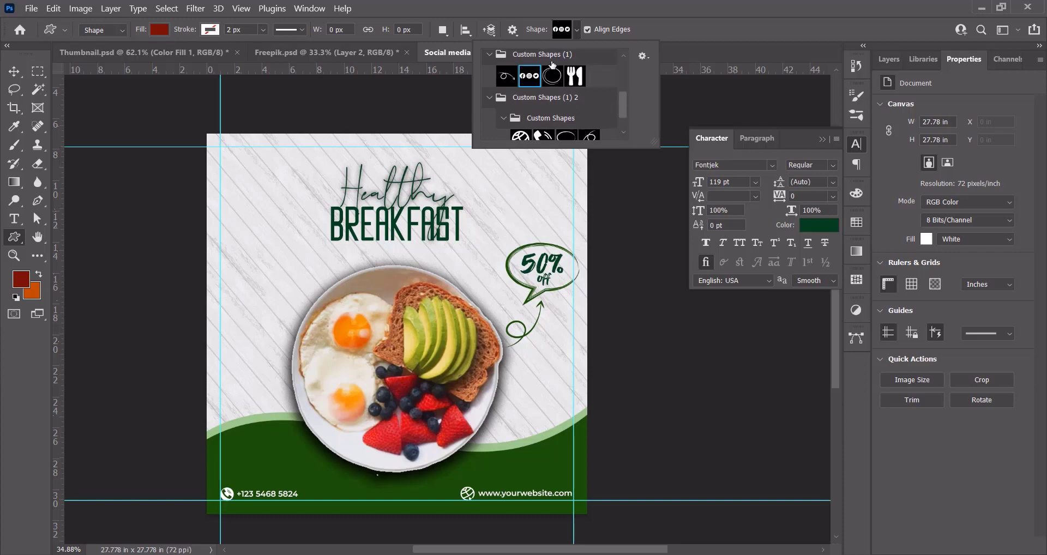
pyautogui.click(572, 36)
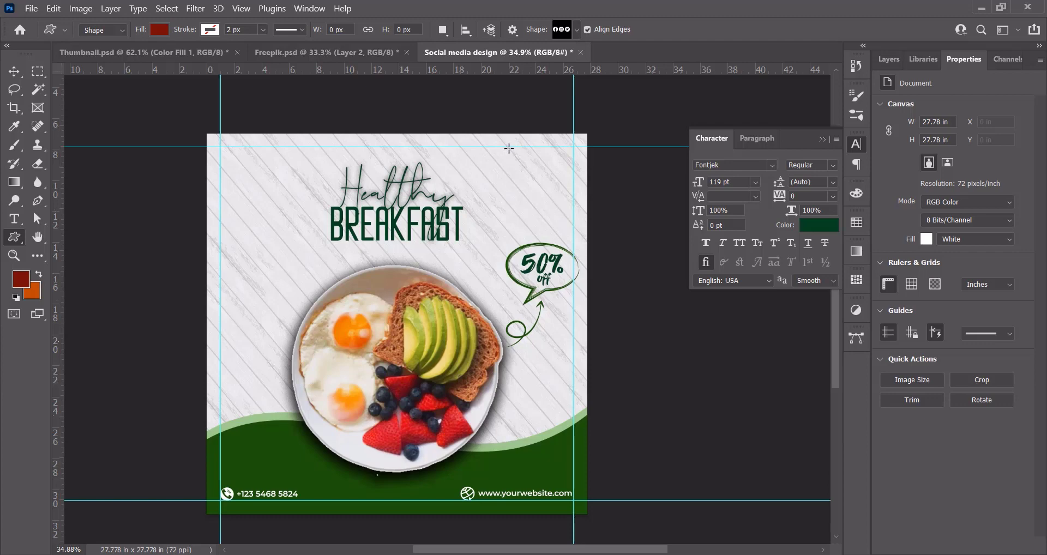
pyautogui.moveTo(509, 148); pyautogui.dragTo(570, 169)
# Fill the social media icons with the recently used dark green of the title text.
pyautogui.click(920, 208)
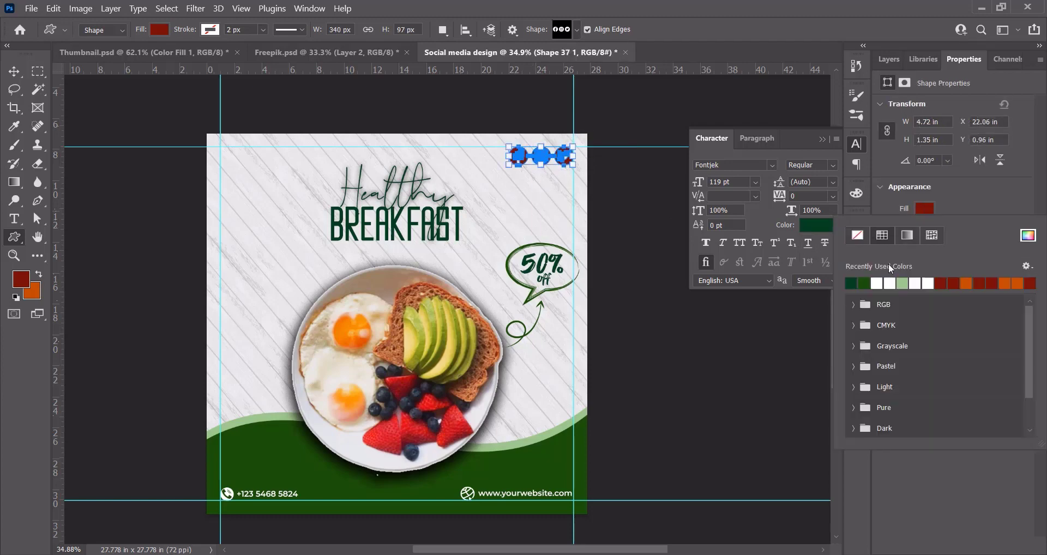
pyautogui.click(852, 283)
pyautogui.click(470, 153)
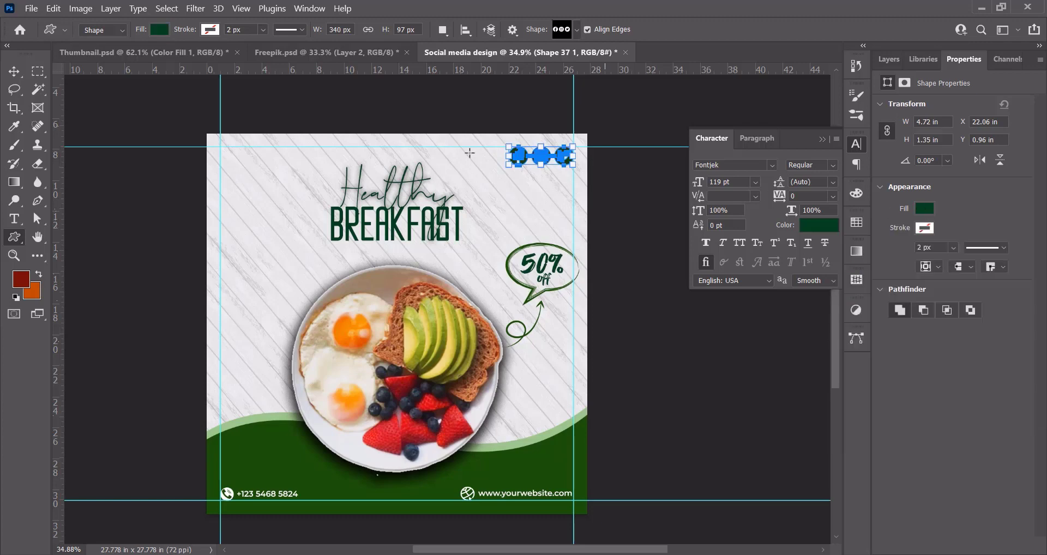
pyautogui.click(12, 75)
pyautogui.click(247, 195)
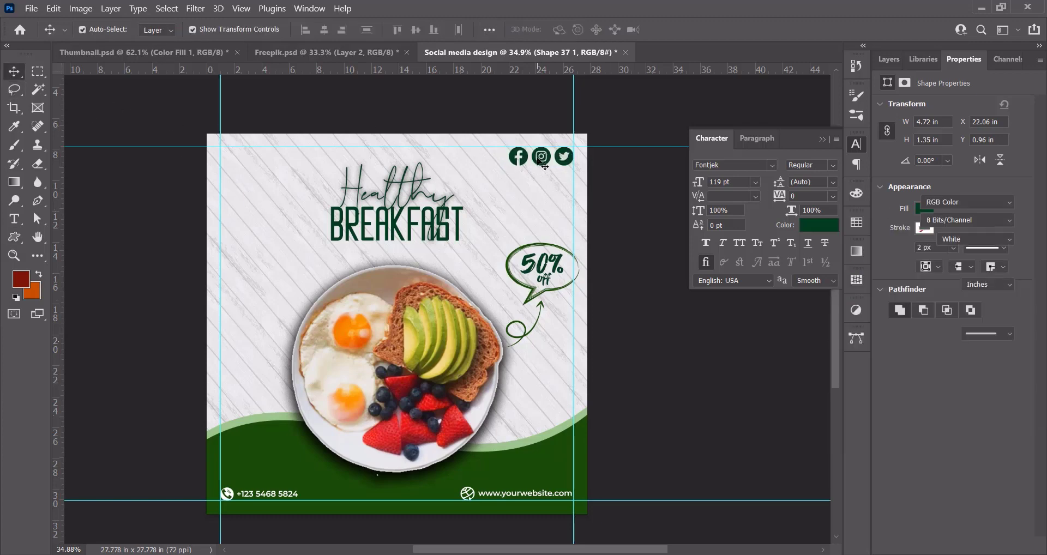
# Draw the fork-and-knife custom shape, about 123 x 152 px, in the poster's upper-left corner where the margin guides meet.
pyautogui.click(13, 236)
pyautogui.click(577, 30)
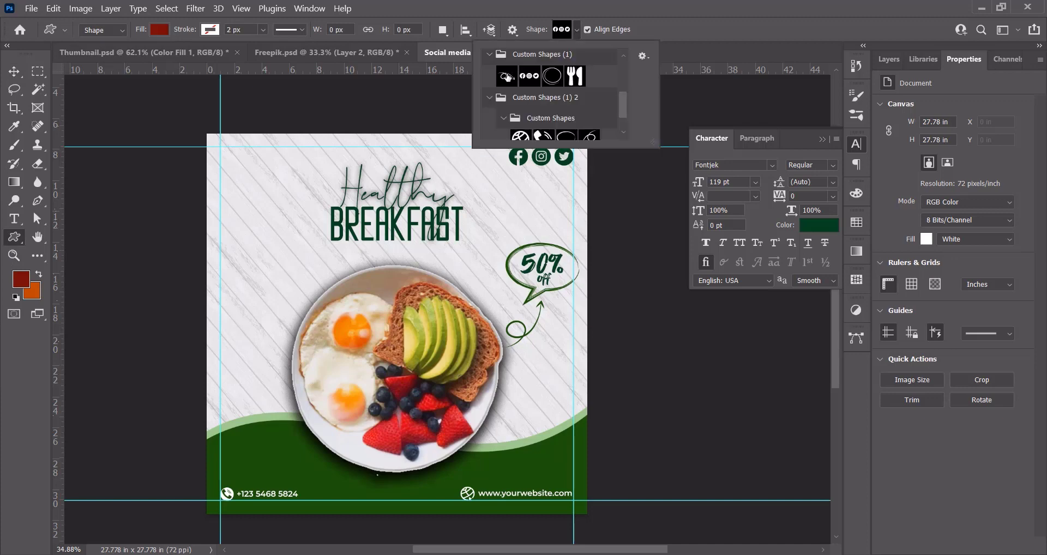
pyautogui.click(573, 78)
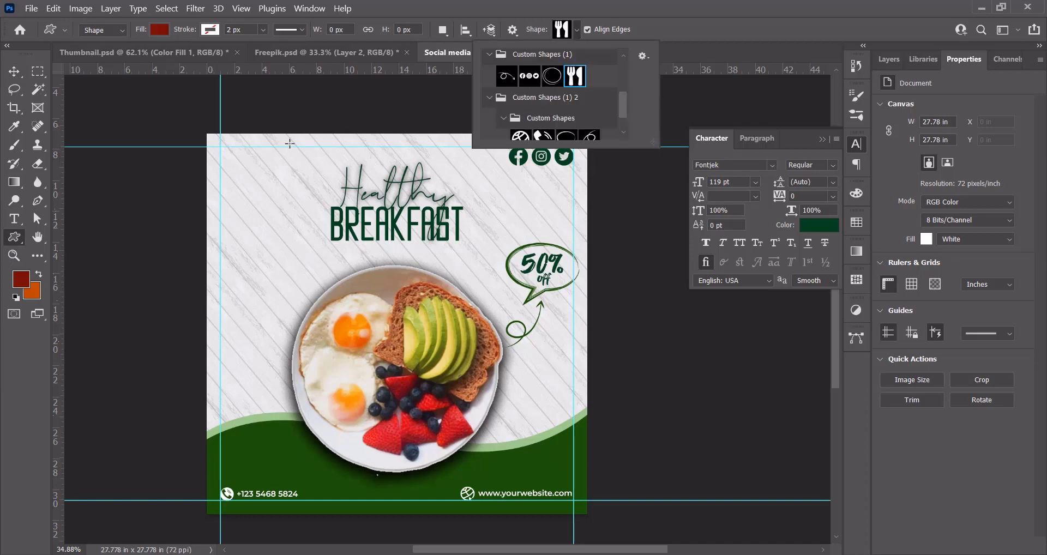
pyautogui.click(222, 147)
pyautogui.moveTo(222, 147); pyautogui.dragTo(247, 177)
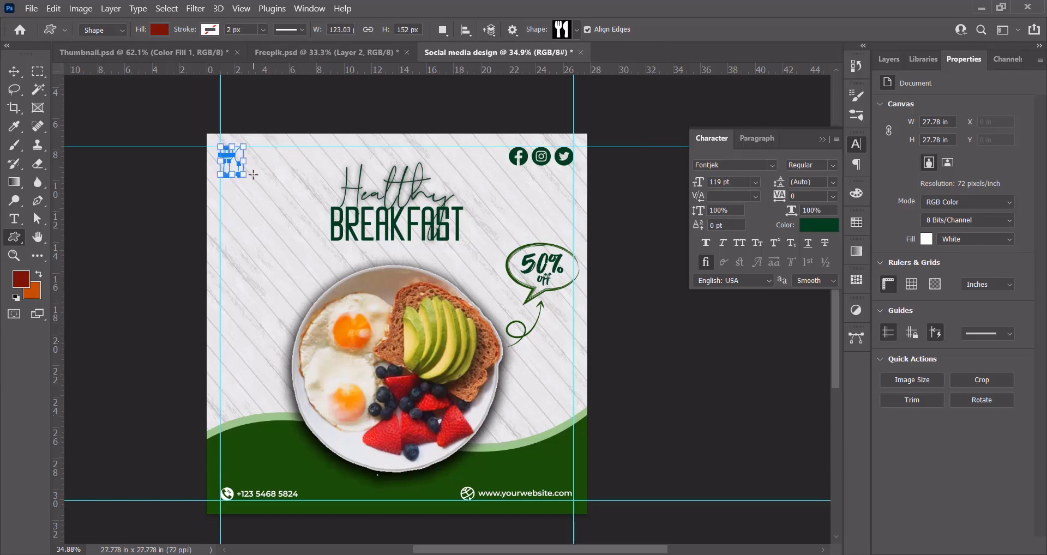
pyautogui.click(7, 73)
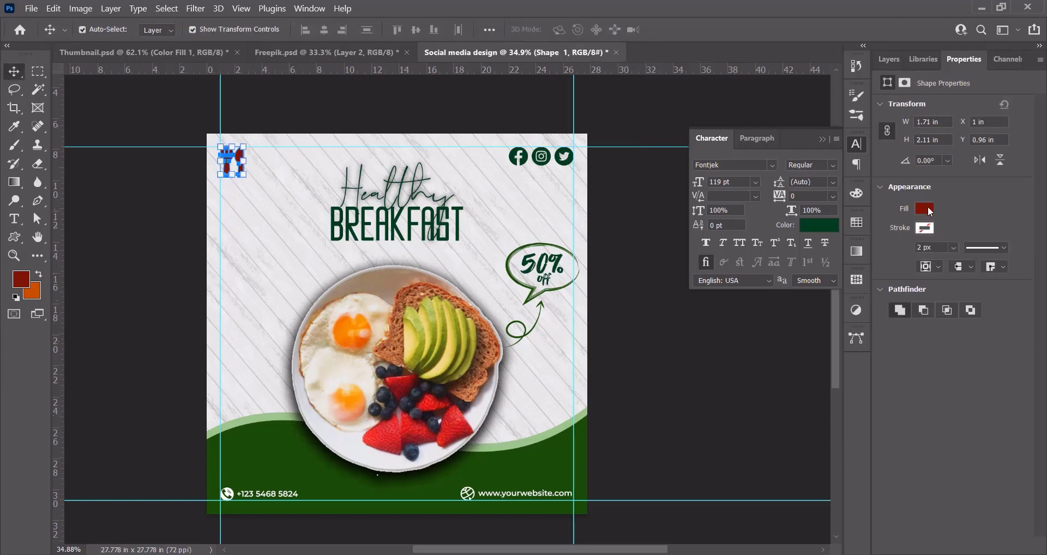
# Fill the fork-and-knife icon with the recently used light green.
pyautogui.click(926, 209)
pyautogui.click(903, 282)
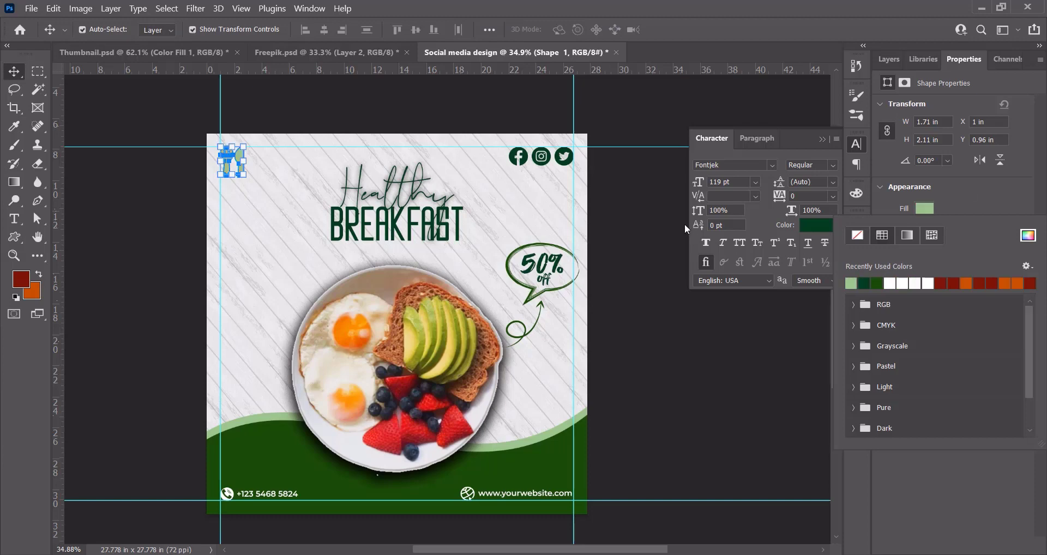
pyautogui.click(685, 224)
pyautogui.click(685, 224)
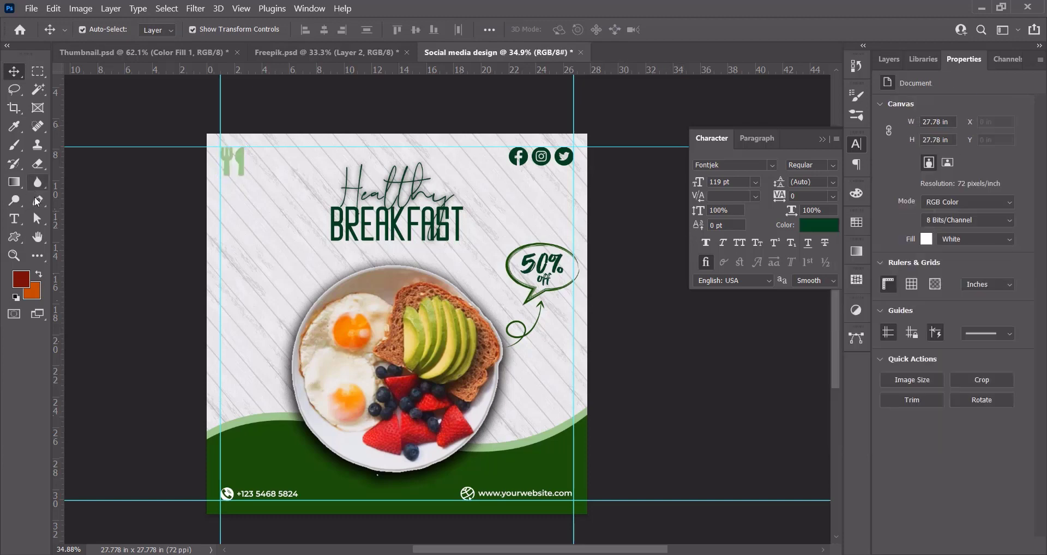
# Add a text layer reading "logo" beneath the fork-and-knife icon.
pyautogui.click(16, 219)
pyautogui.click(239, 202)
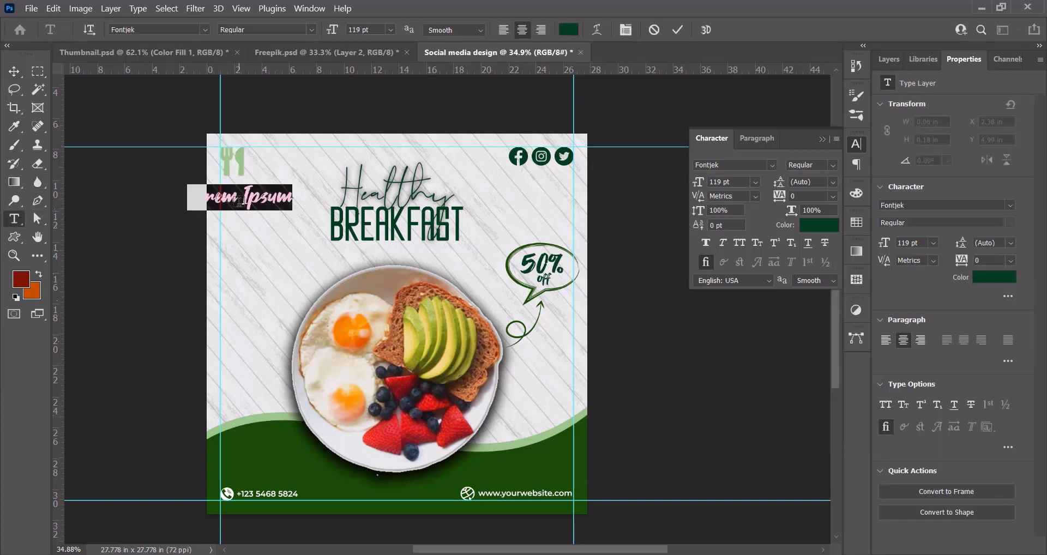
pyautogui.write('logo')
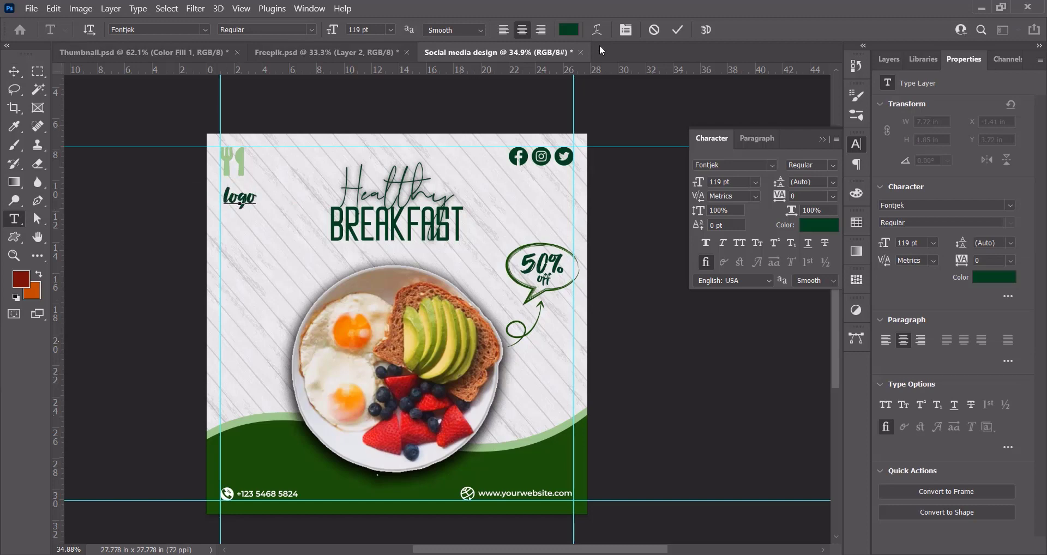
pyautogui.click(679, 34)
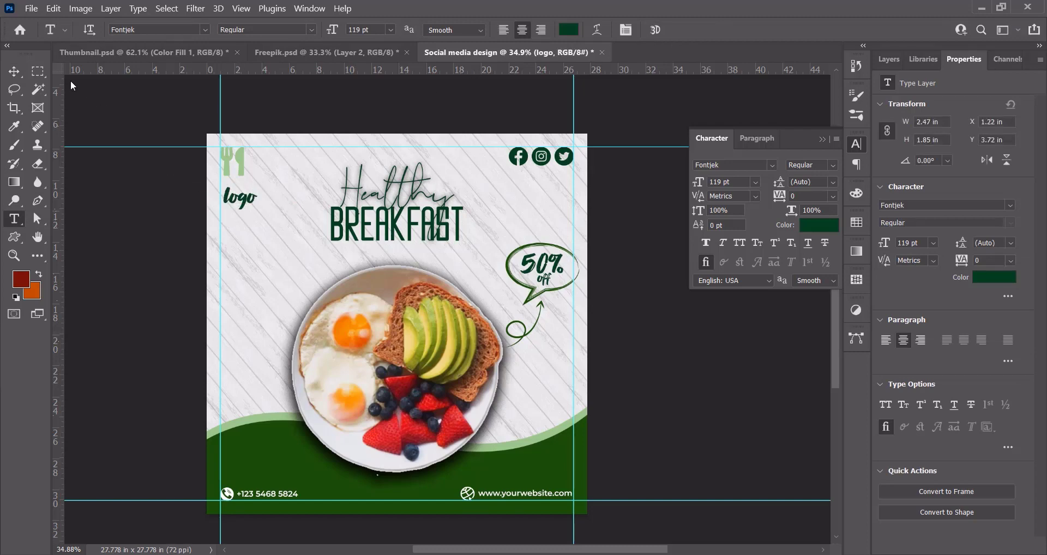
# Reduce the "logo" text to 98 pt and move it closer under the fork-and-knife icon, near the margin guide.
pyautogui.click(8, 75)
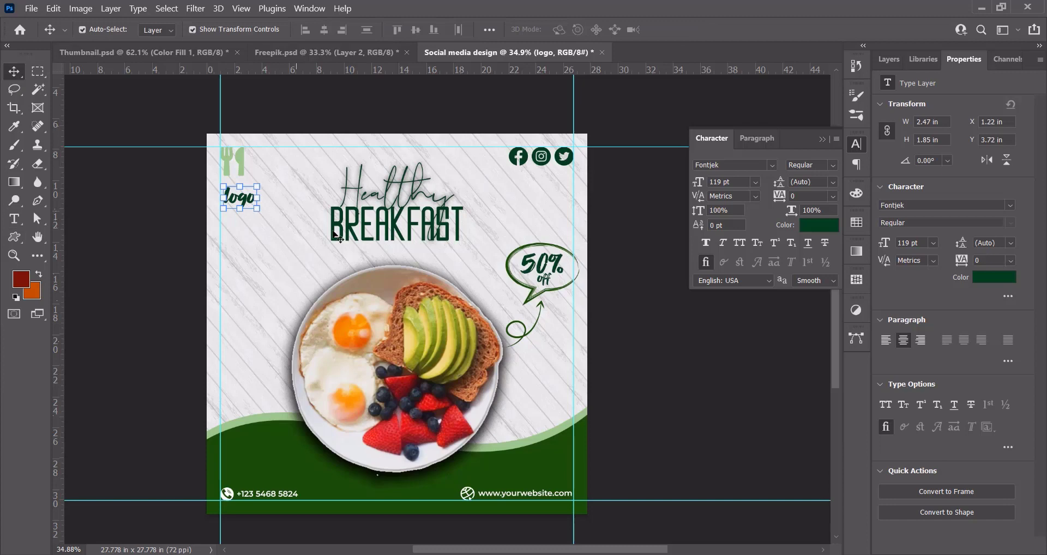
pyautogui.moveTo(699, 183); pyautogui.dragTo(631, 189)
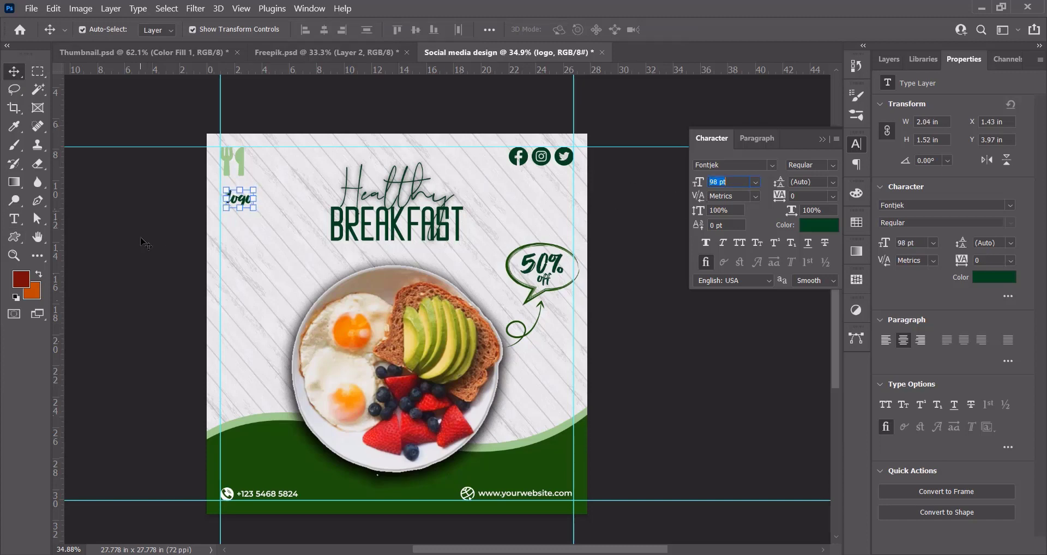
pyautogui.moveTo(242, 203); pyautogui.dragTo(235, 191)
# Fill the fork-and-knife icon with the recently used dark green and scale it down together with the "logo" text, bringing the text to 78.68 pt.
pyautogui.click(240, 160)
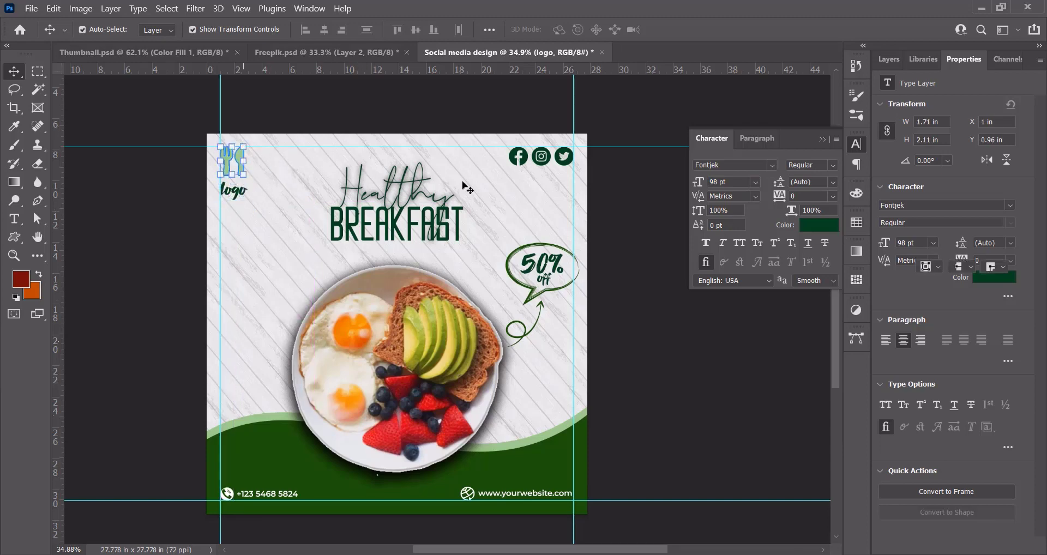
pyautogui.click(924, 208)
pyautogui.click(869, 282)
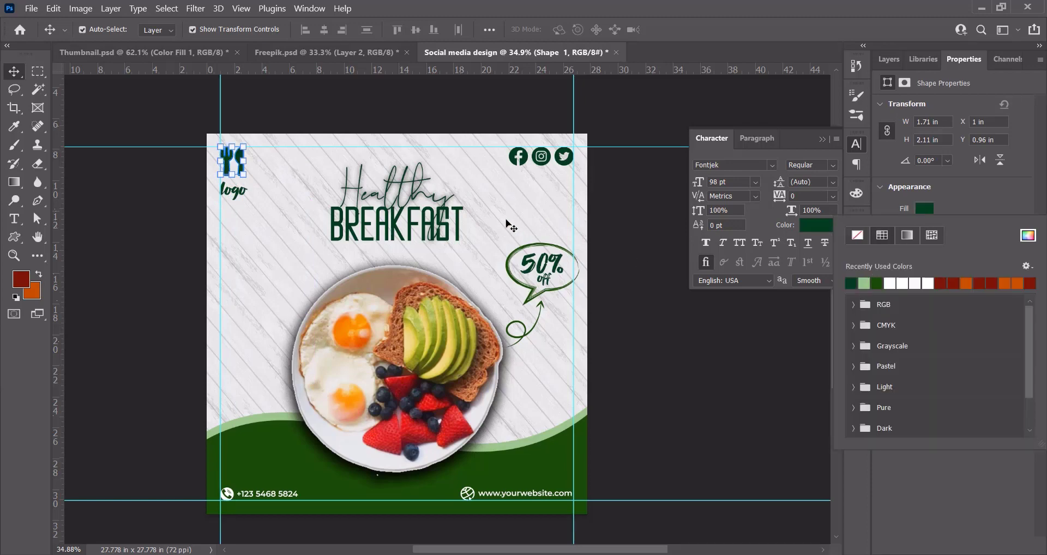
pyautogui.click(506, 220)
pyautogui.moveTo(271, 206); pyautogui.dragTo(243, 191)
pyautogui.click(703, 29)
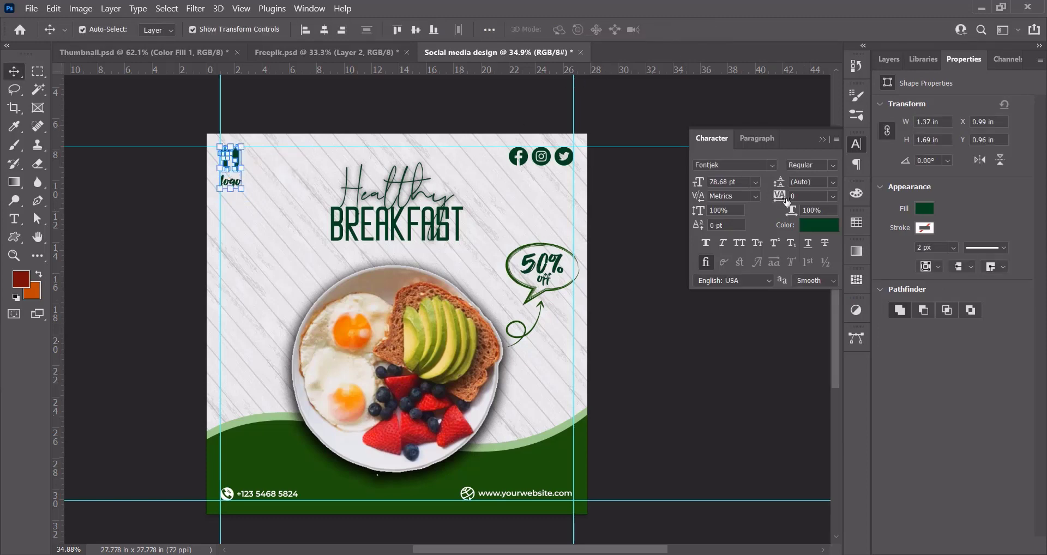
# Recolour the "logo" text with the dark green 1c5607 sampled from the wave at the poster's base.
pyautogui.click(817, 226)
pyautogui.moveTo(658, 249); pyautogui.dragTo(659, 252)
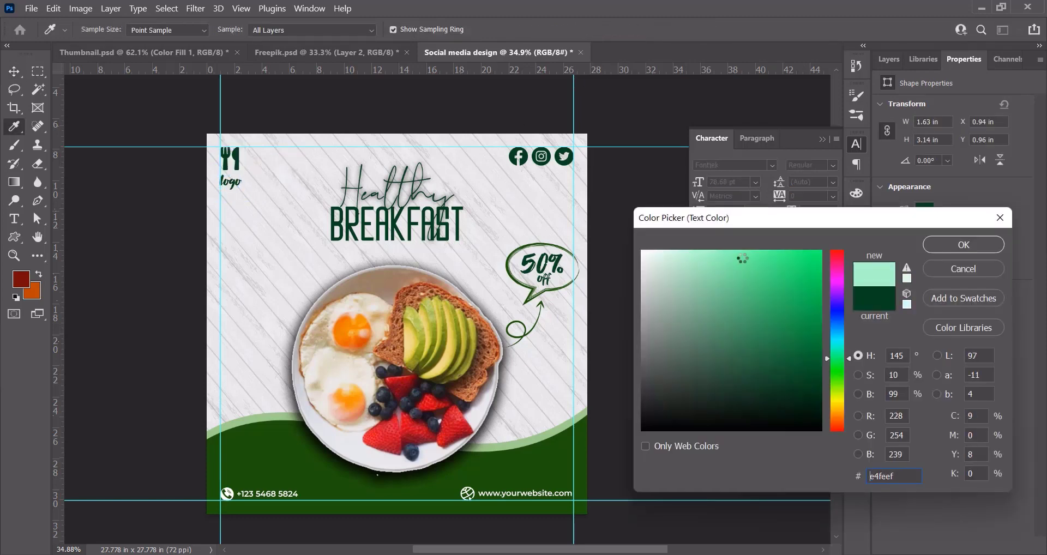
pyautogui.click(817, 259)
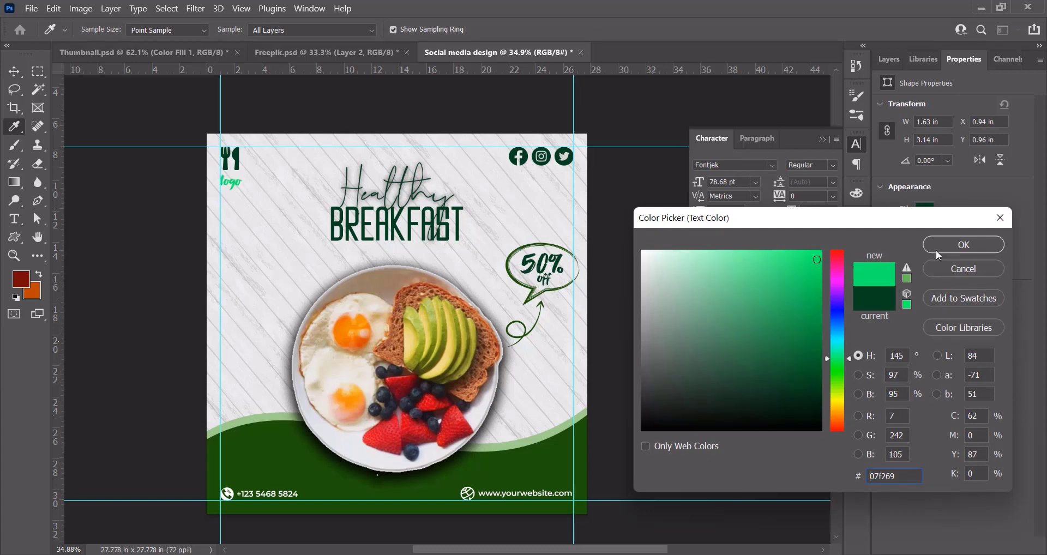
pyautogui.click(728, 326)
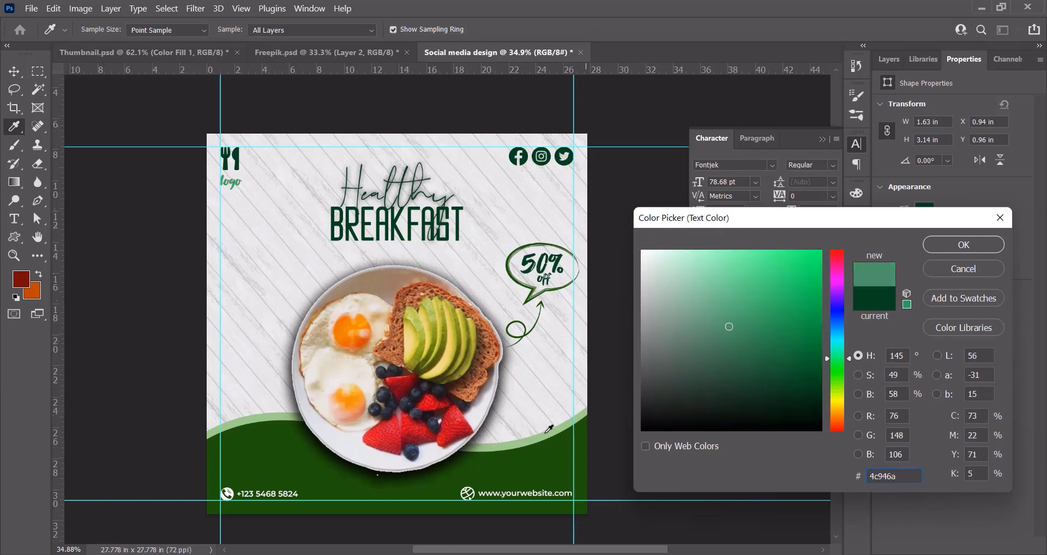
pyautogui.click(542, 450)
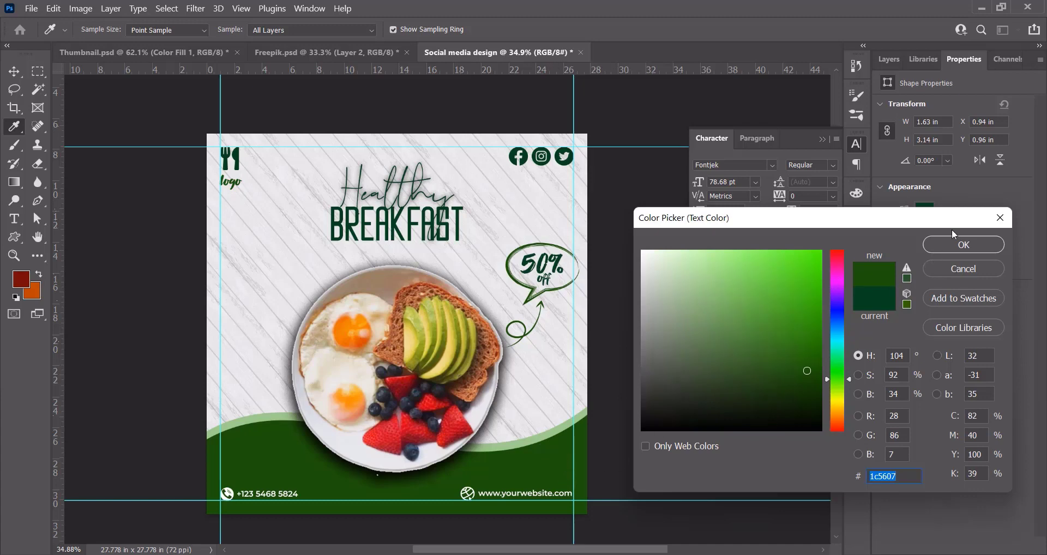
pyautogui.click(958, 246)
pyautogui.click(784, 360)
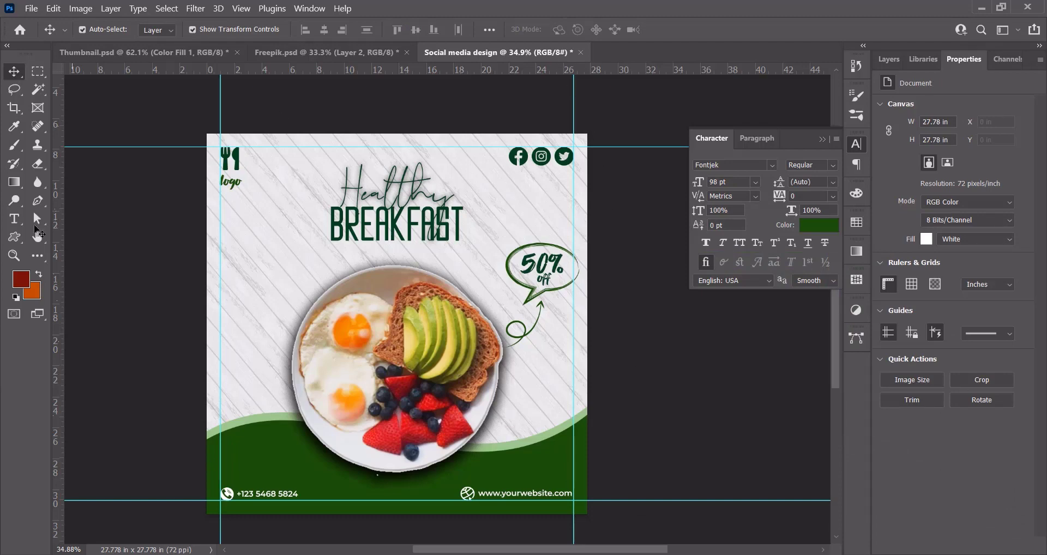
pyautogui.click(14, 237)
pyautogui.click(575, 33)
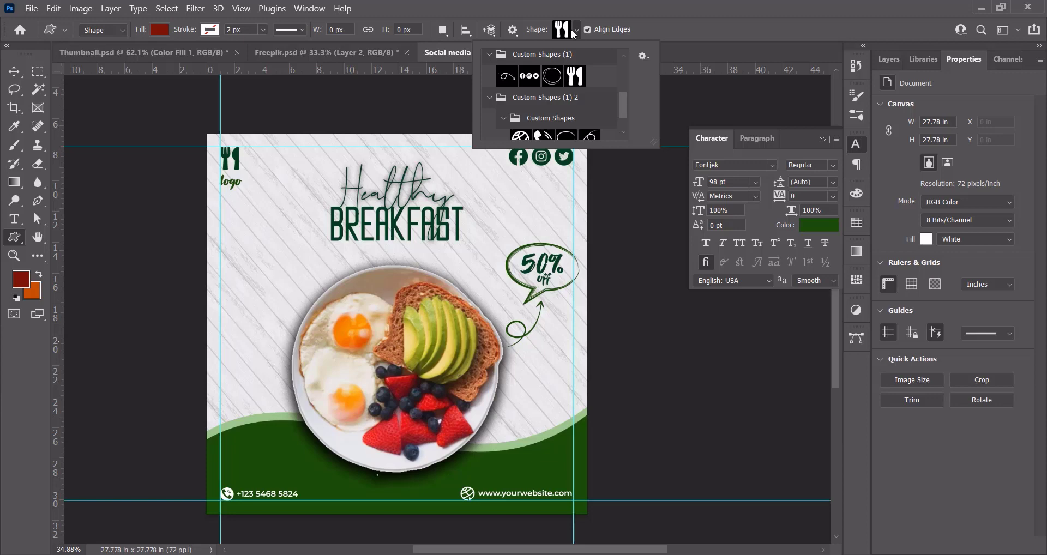
pyautogui.click(572, 30)
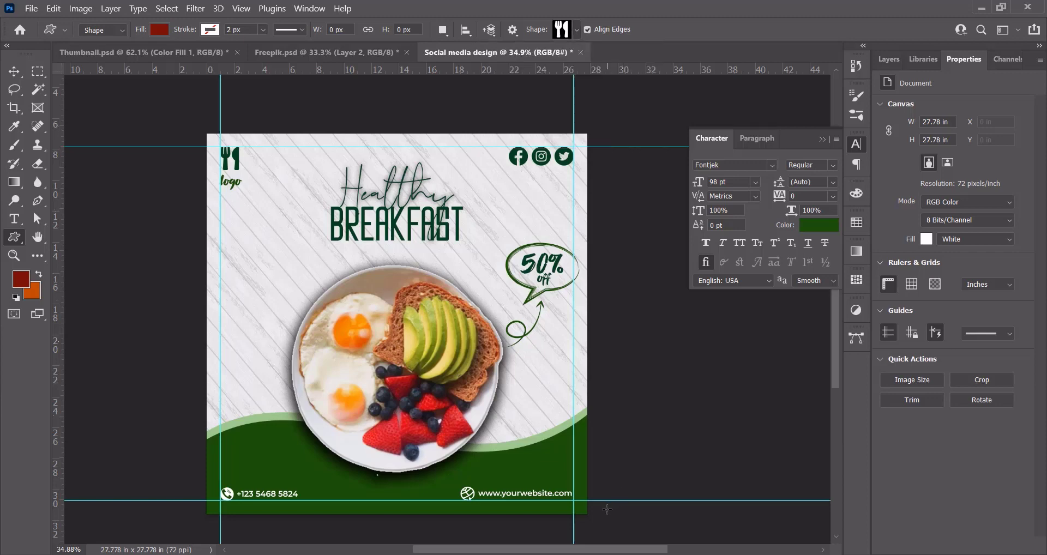
# Draw a rectangle about 384 x 81 px on the green wave above the website address and fill it with white.
pyautogui.rightClick(14, 236)
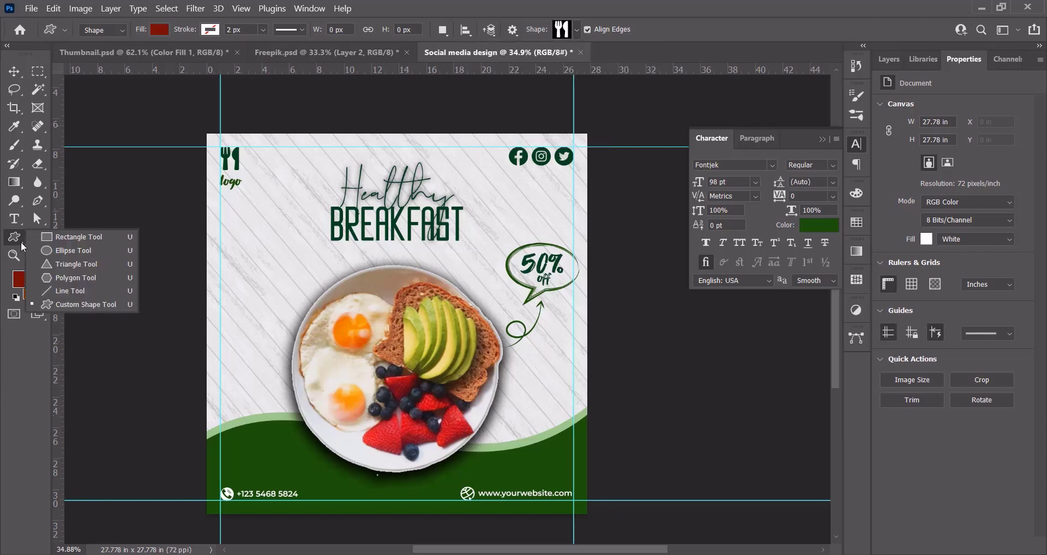
pyautogui.click(55, 235)
pyautogui.scroll(3, 544, 462)
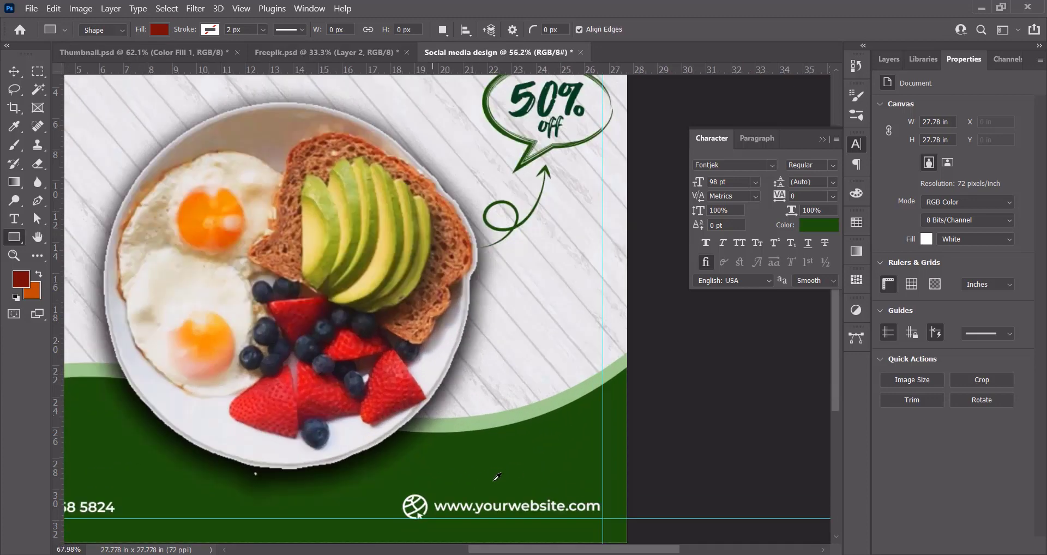
pyautogui.scroll(2, 497, 477)
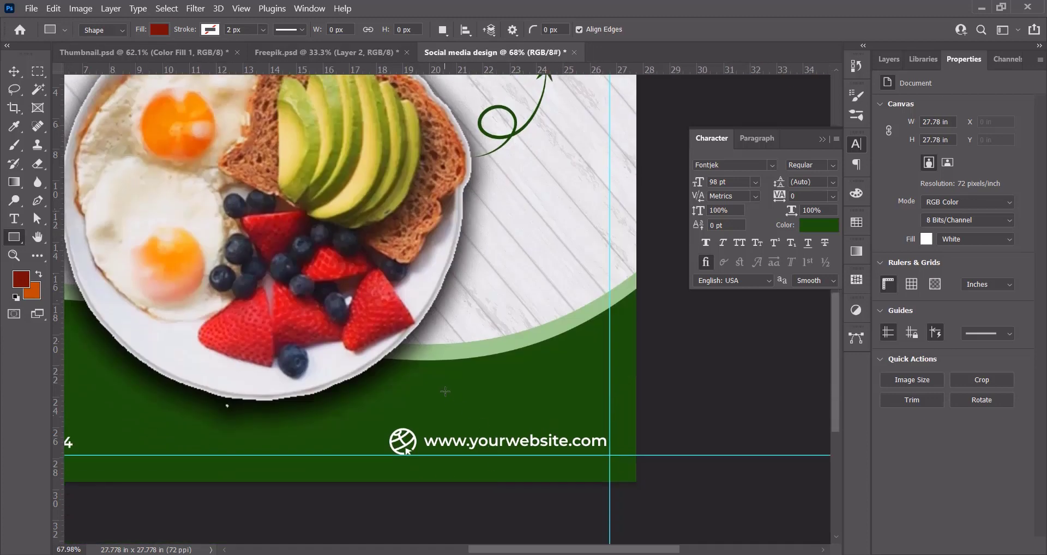
pyautogui.moveTo(445, 391); pyautogui.dragTo(586, 420)
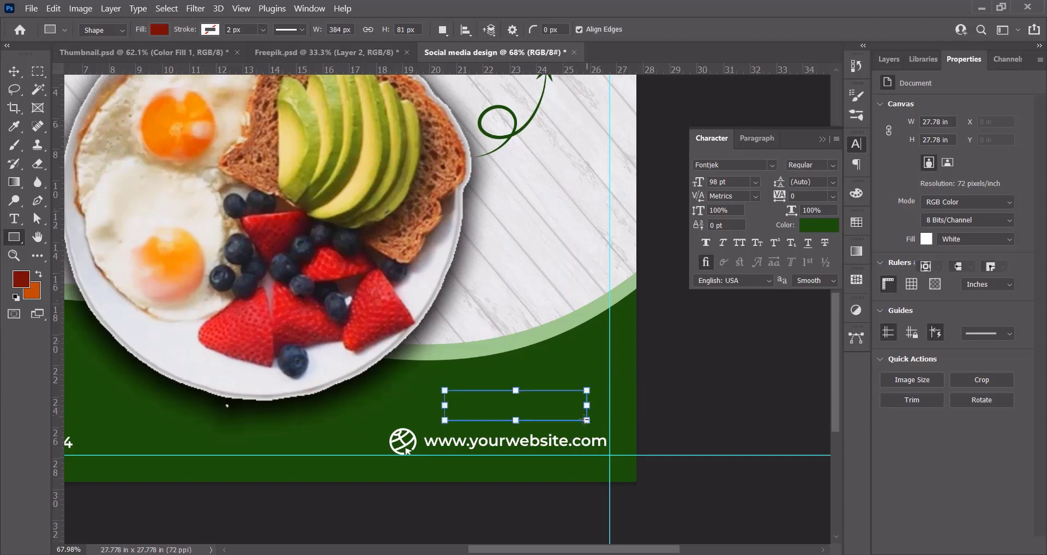
pyautogui.click(925, 227)
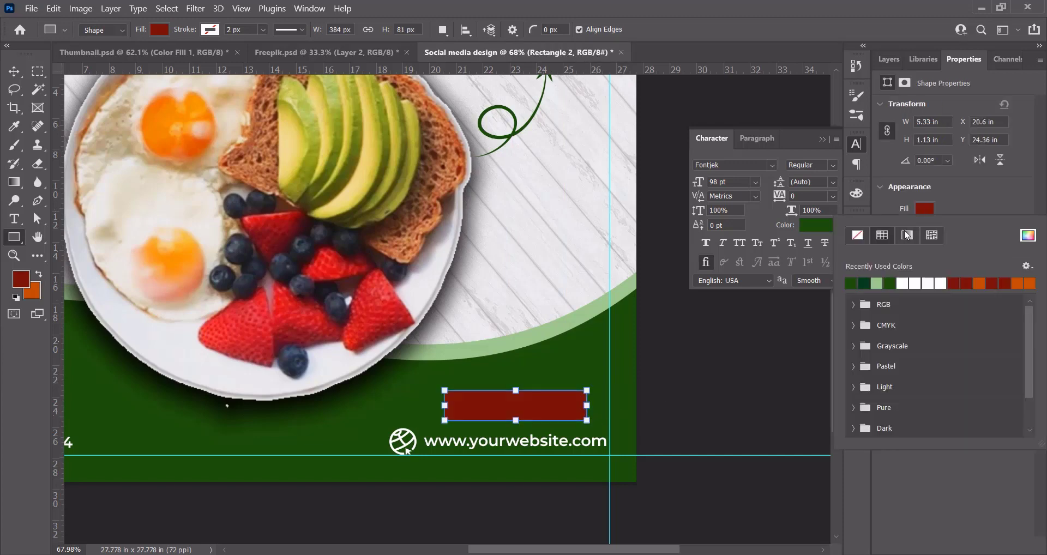
pyautogui.click(909, 282)
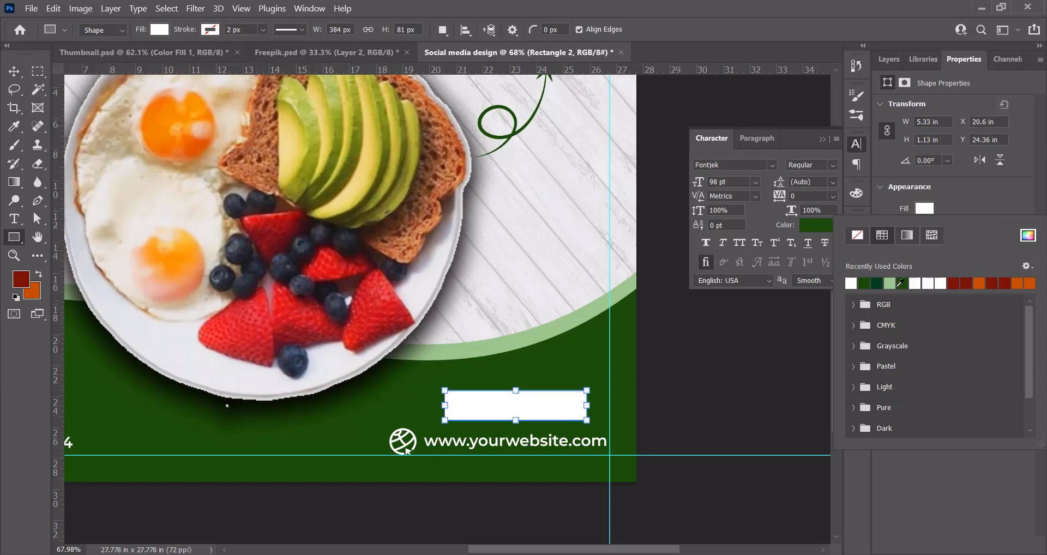
# Round the white rectangle's corners fully to give it a pill-shaped button outline.
pyautogui.scroll(5, 563, 425)
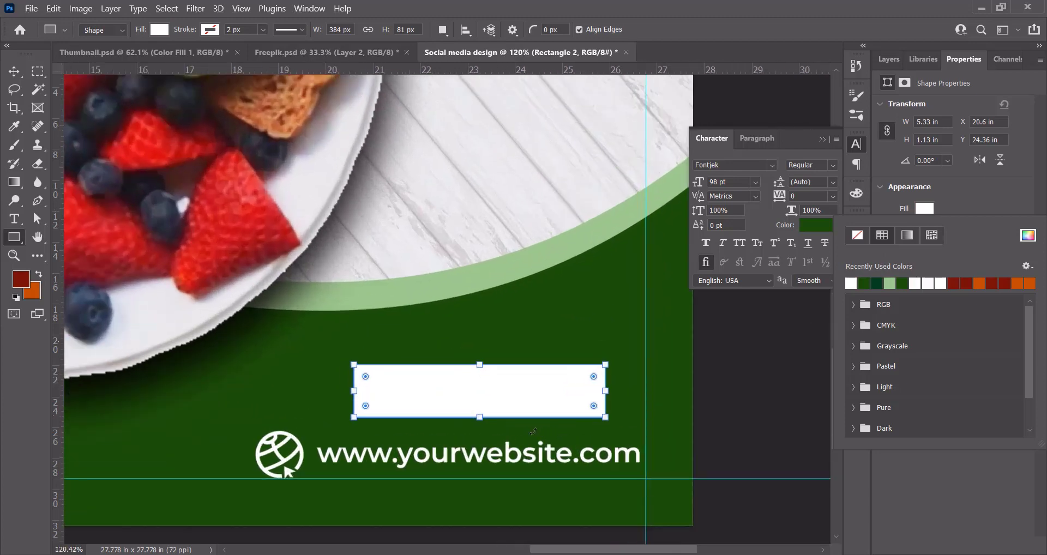
pyautogui.press('v')
pyautogui.moveTo(364, 376); pyautogui.dragTo(431, 397)
pyautogui.click(437, 497)
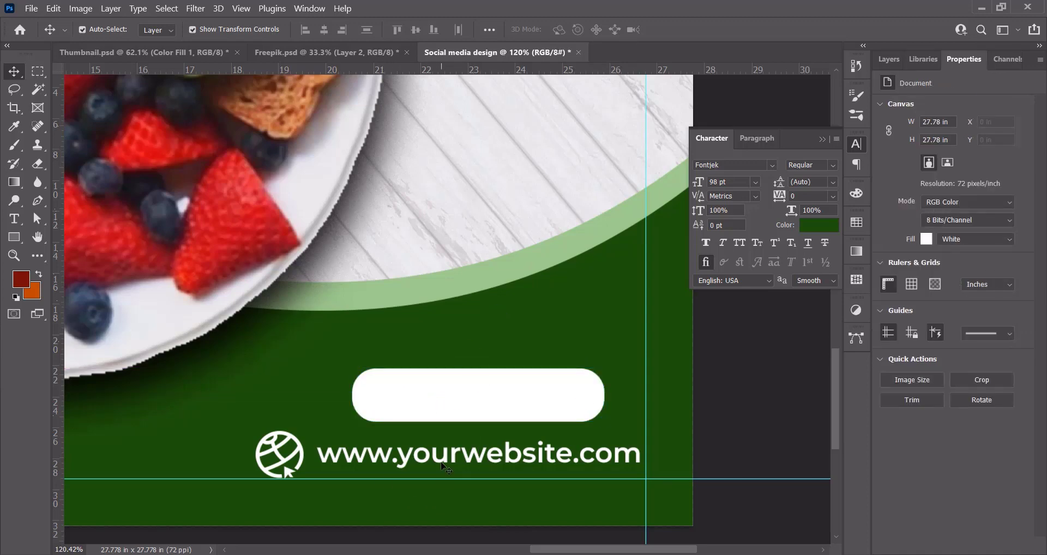
# Duplicate the website address text up to the white button and change the copy's wording to "Order now".
pyautogui.click(445, 473)
pyautogui.moveTo(454, 417); pyautogui.dragTo(460, 374)
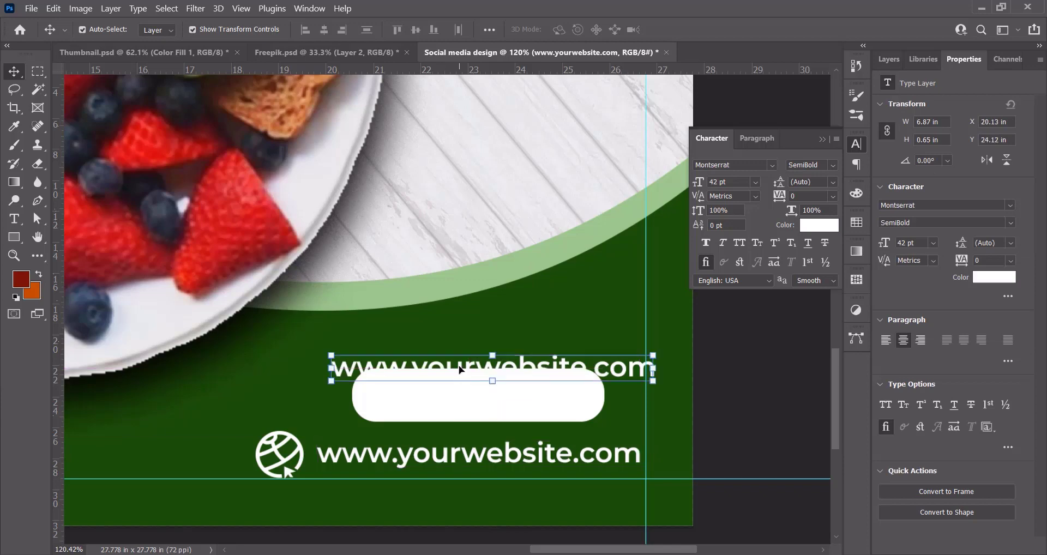
pyautogui.doubleClick(460, 366)
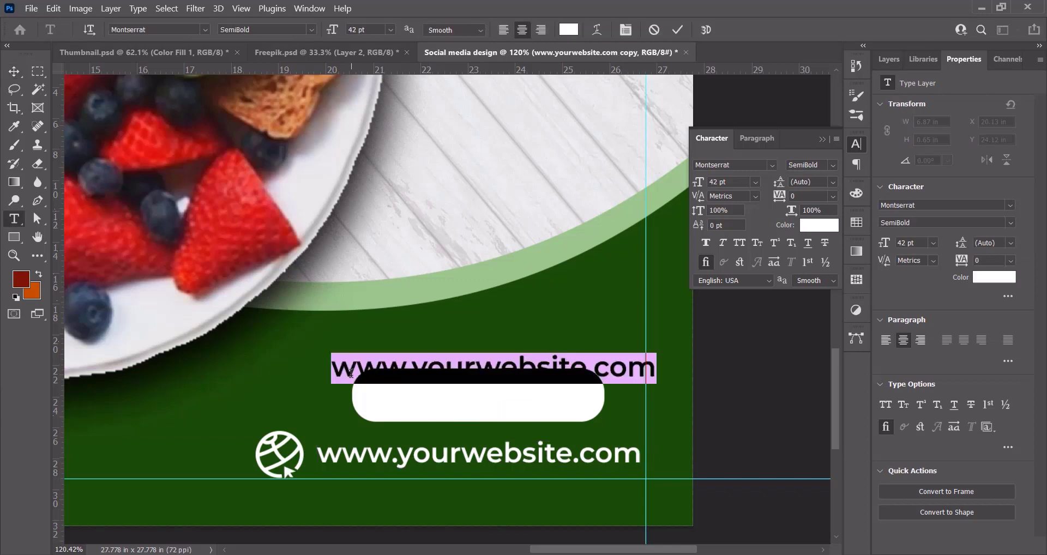
pyautogui.write('Order now')
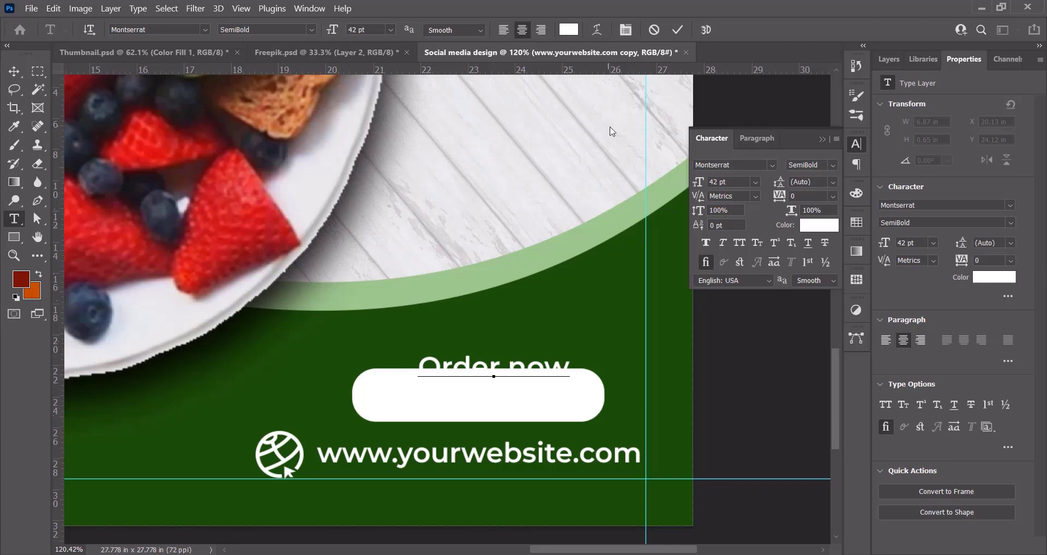
pyautogui.click(677, 30)
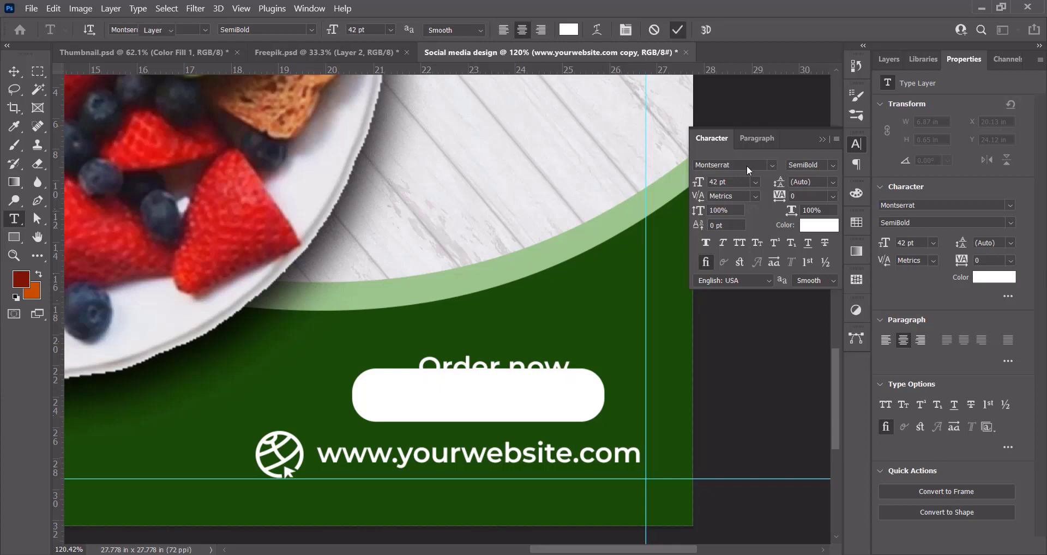
pyautogui.press('v')
# Set the "Order now" text in all caps and recolour it with dark green 1c5607 sampled from the wave.
pyautogui.click(740, 243)
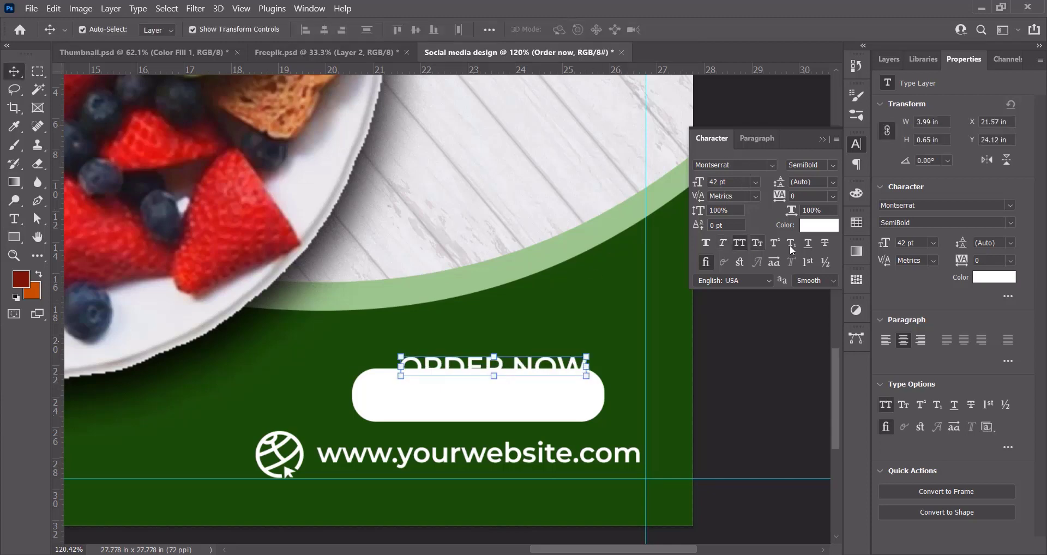
pyautogui.click(816, 226)
pyautogui.click(555, 332)
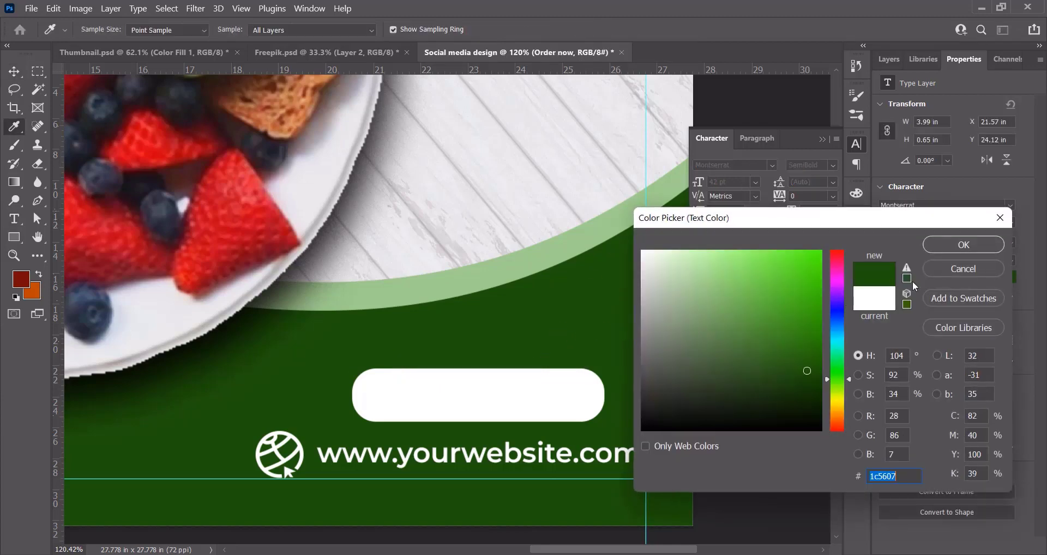
pyautogui.click(962, 245)
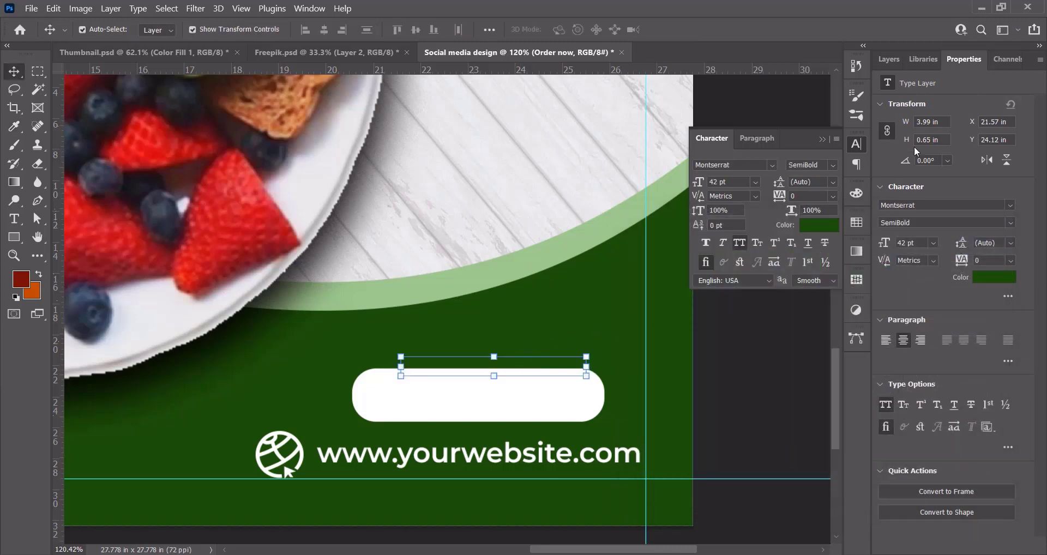
# Bring the "Order now" layer above the white button's layer and centre the text on the button.
pyautogui.click(889, 59)
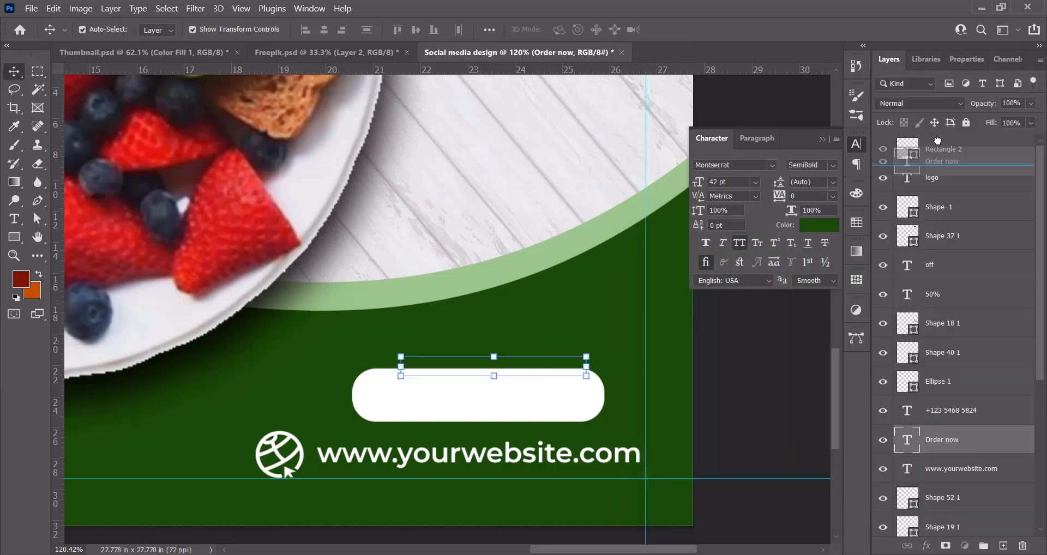
pyautogui.moveTo(959, 439); pyautogui.dragTo(963, 137)
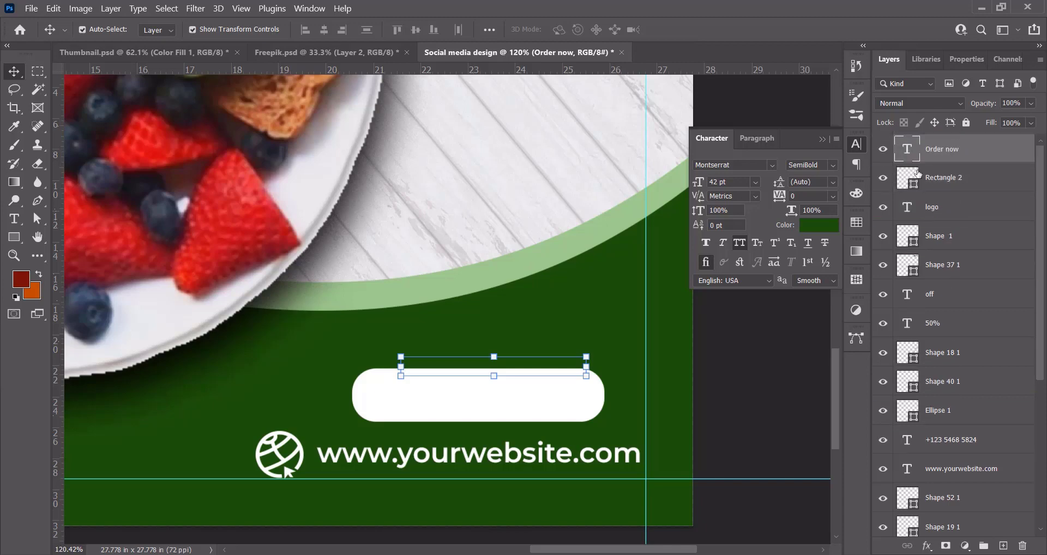
pyautogui.moveTo(527, 374); pyautogui.dragTo(519, 403)
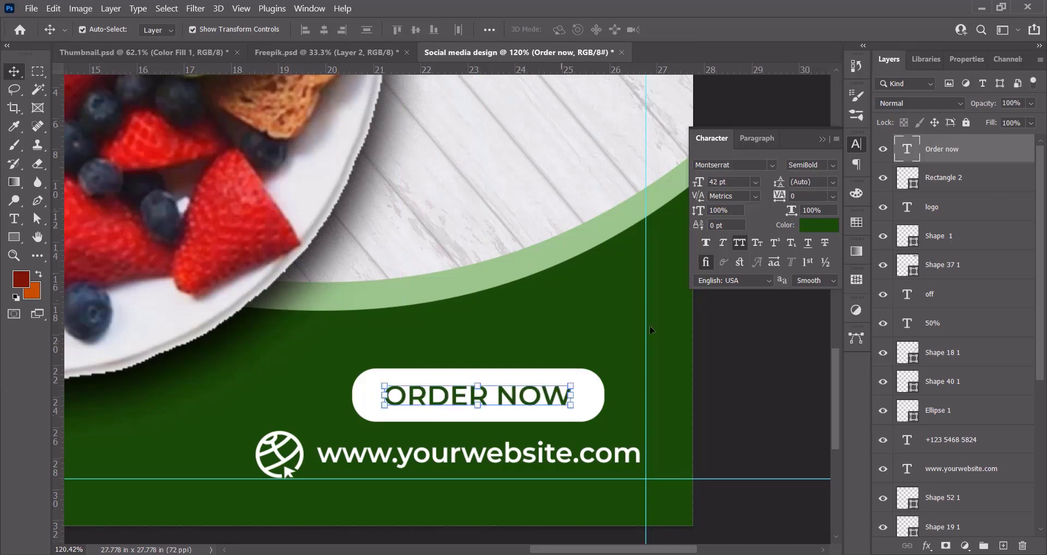
# Set the "Order now" text to Montserrat Bold at 49 pt, then deselect it and collapse the character settings.
pyautogui.click(828, 167)
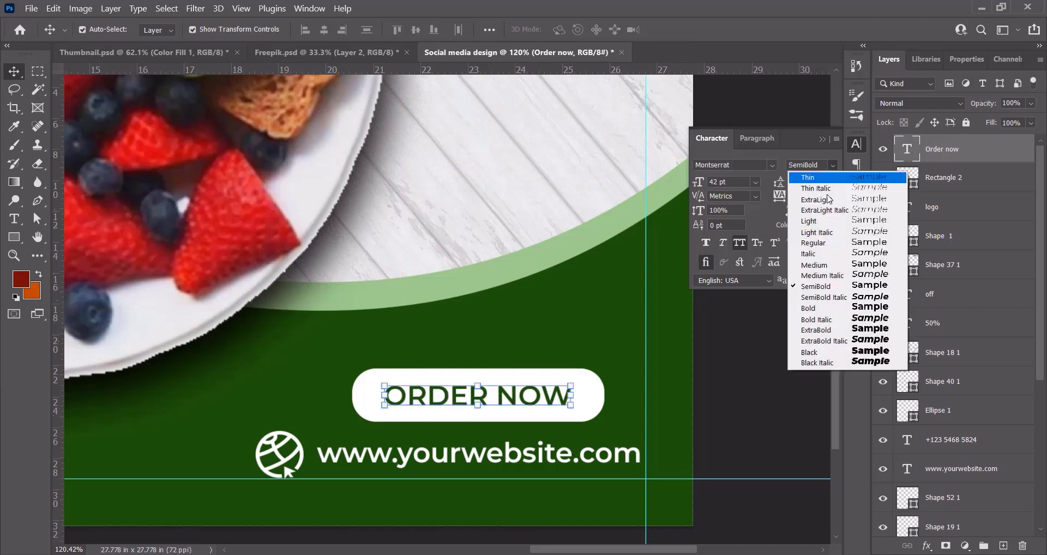
pyautogui.click(812, 310)
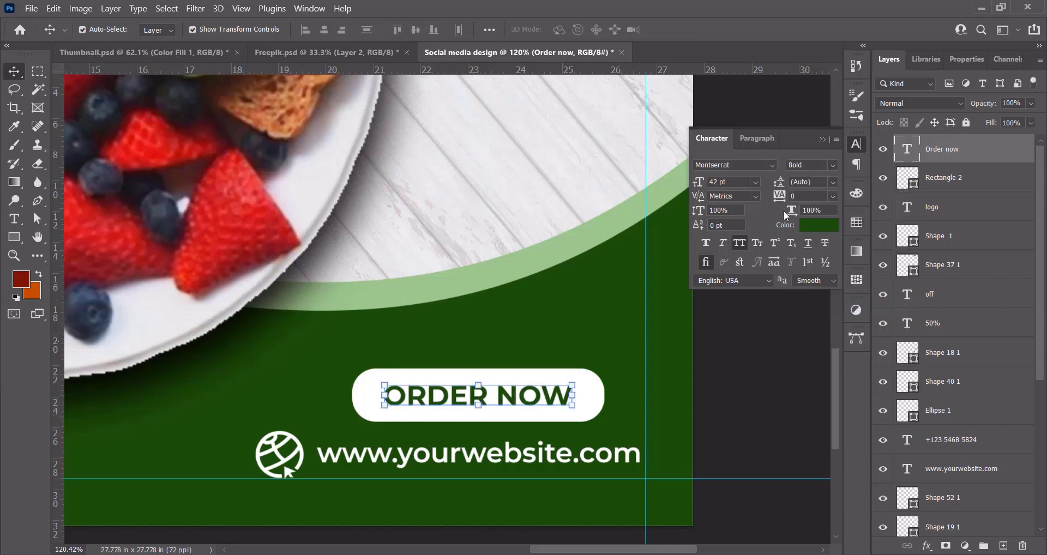
pyautogui.moveTo(700, 184); pyautogui.dragTo(704, 184)
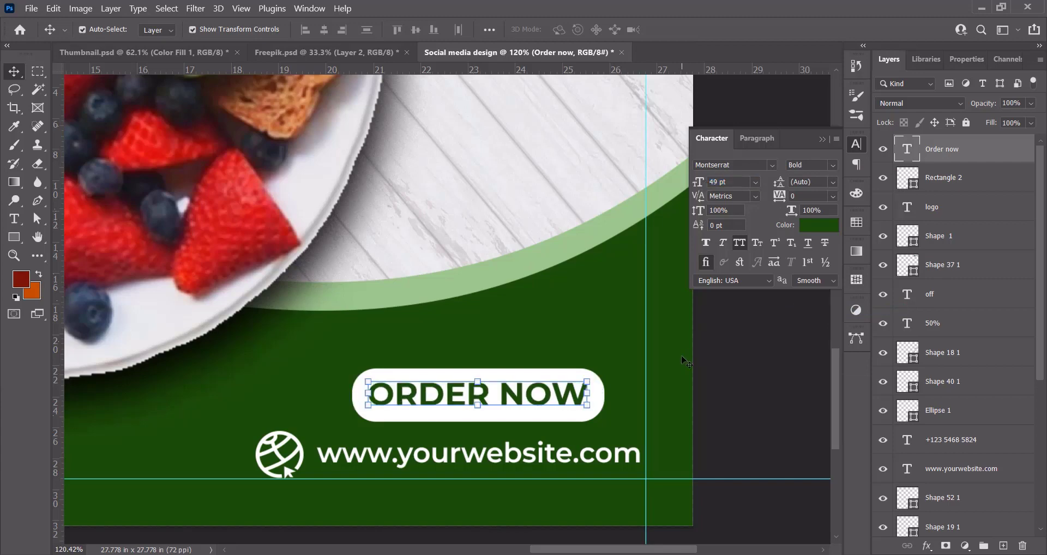
pyautogui.click(650, 391)
pyautogui.scroll(-5, 651, 391)
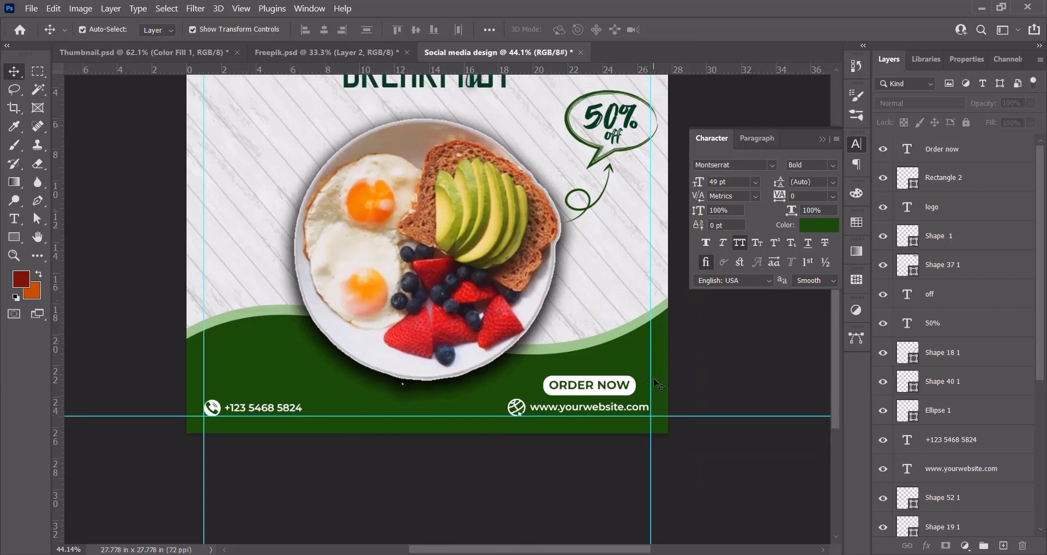
pyautogui.scroll(-1, 657, 385)
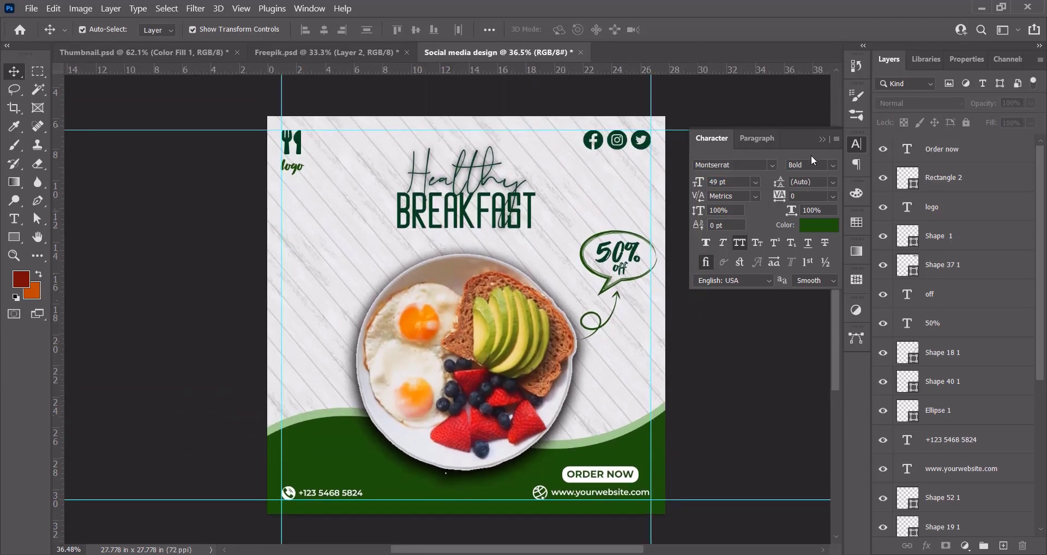
pyautogui.click(821, 140)
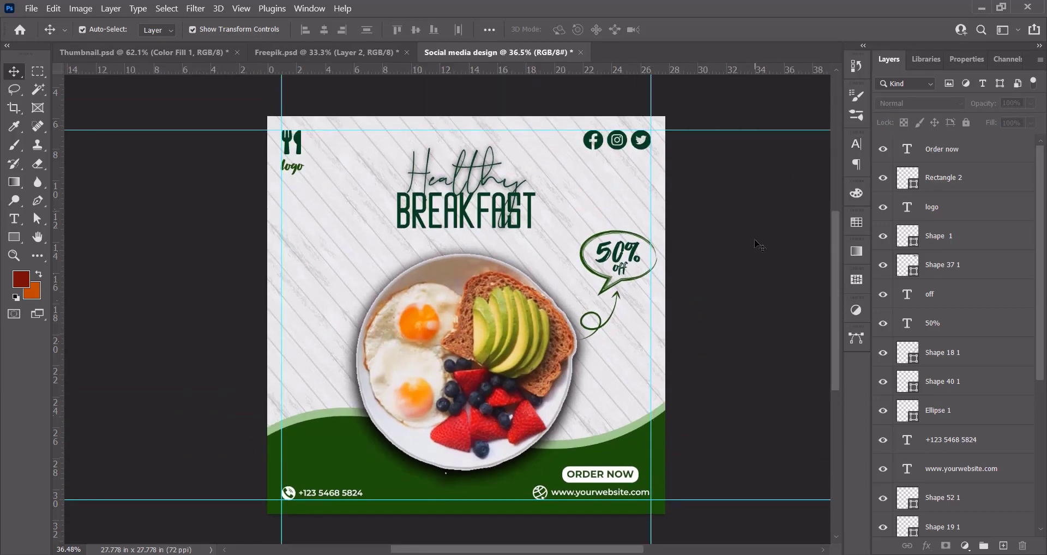